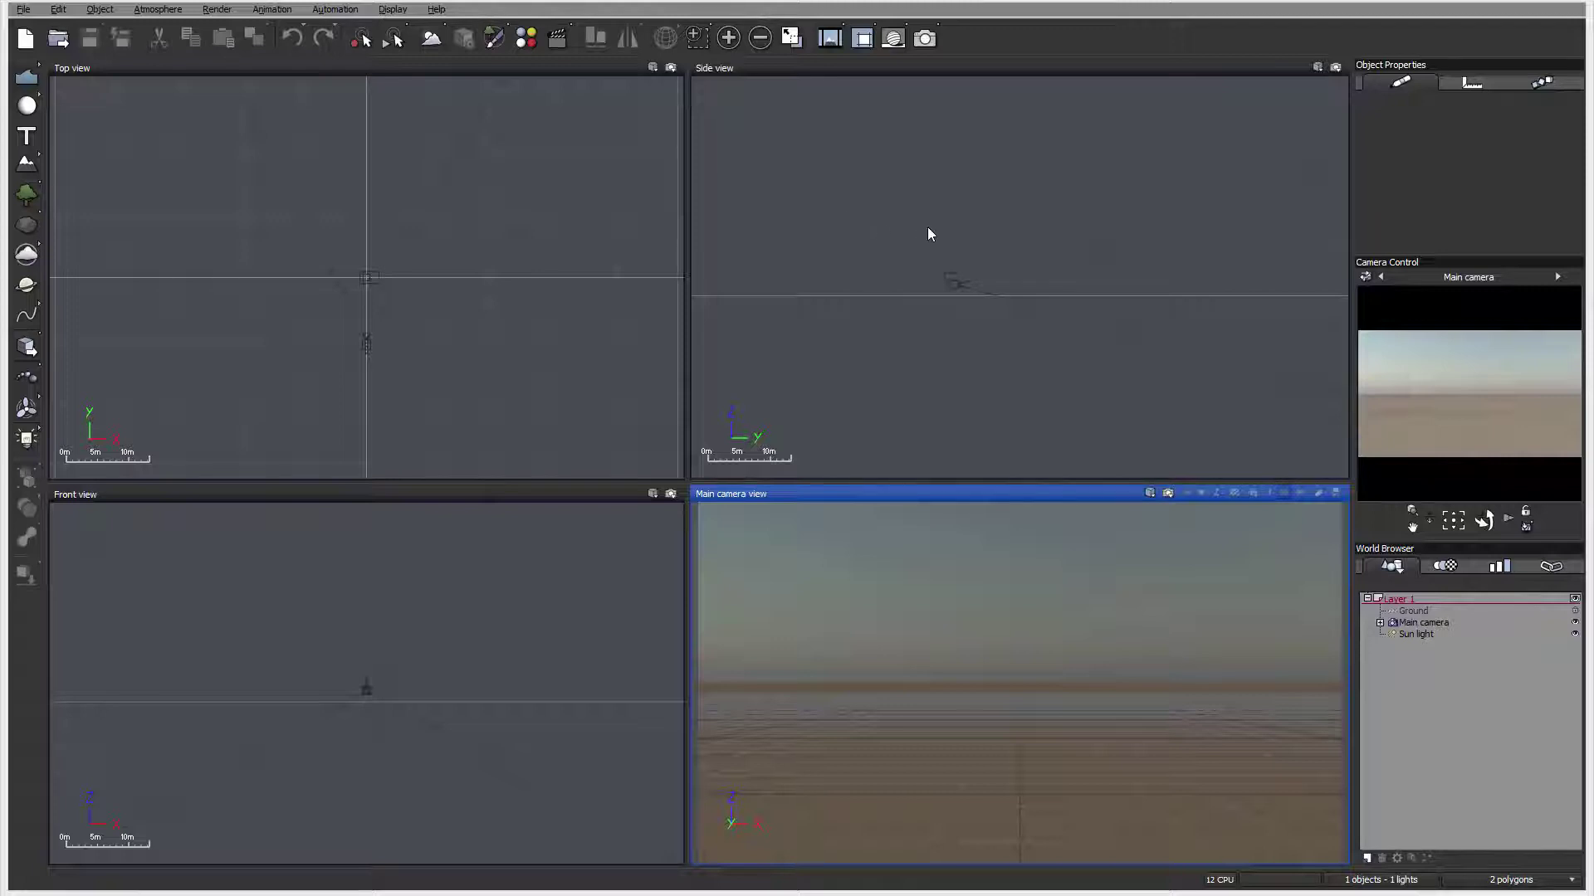
Pan the Side view around the empty scene
right_drag(958, 188, 921, 253)
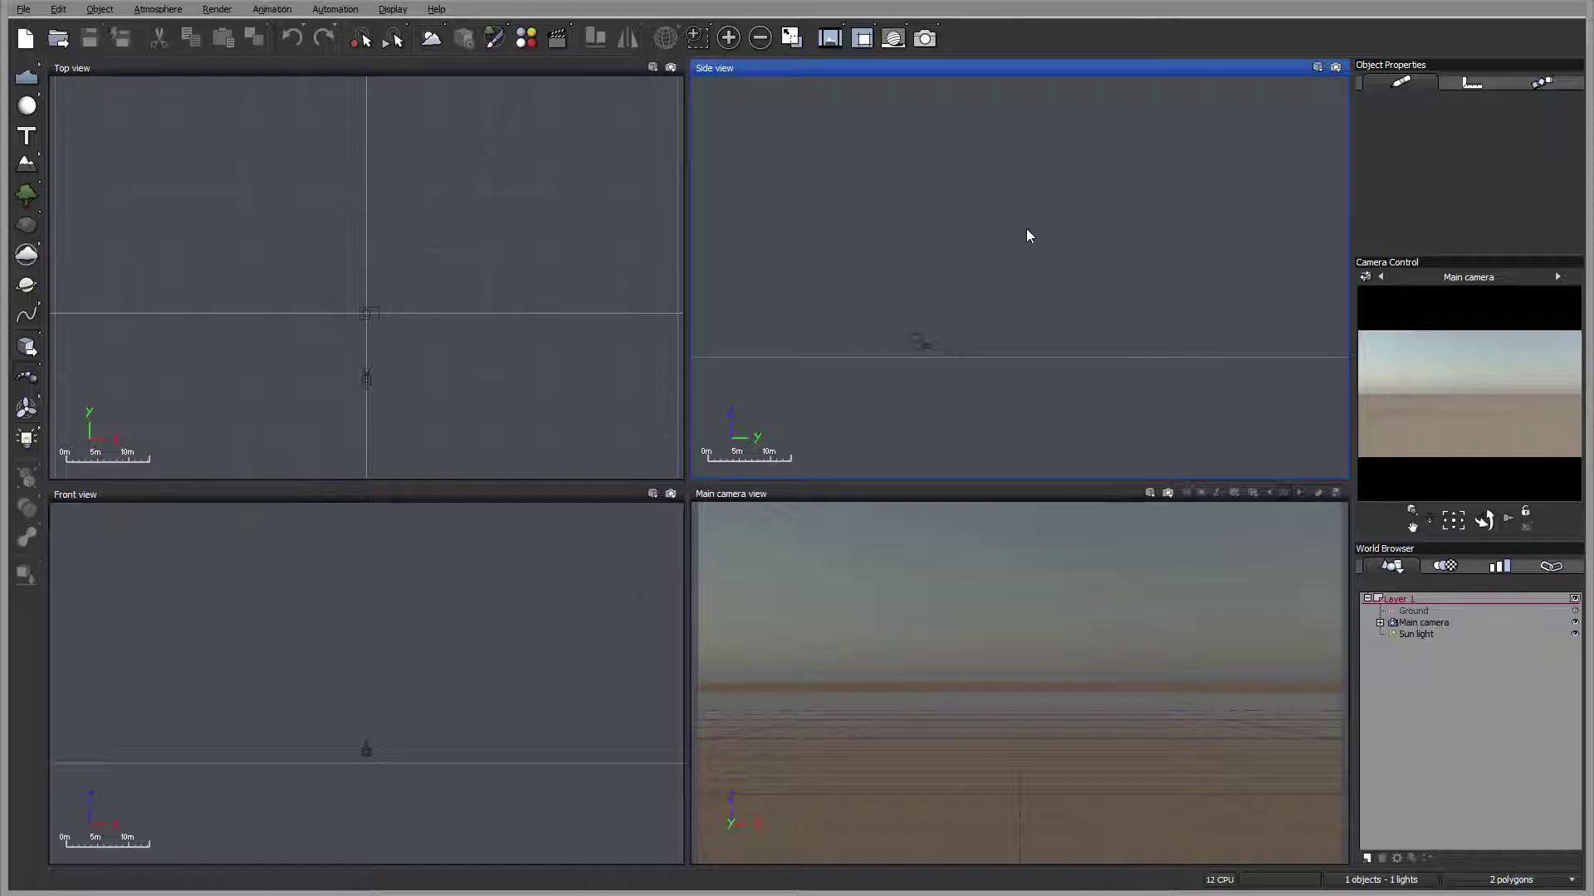
Create a standard terrain and move it farther from the camera in the Top view
click(28, 164)
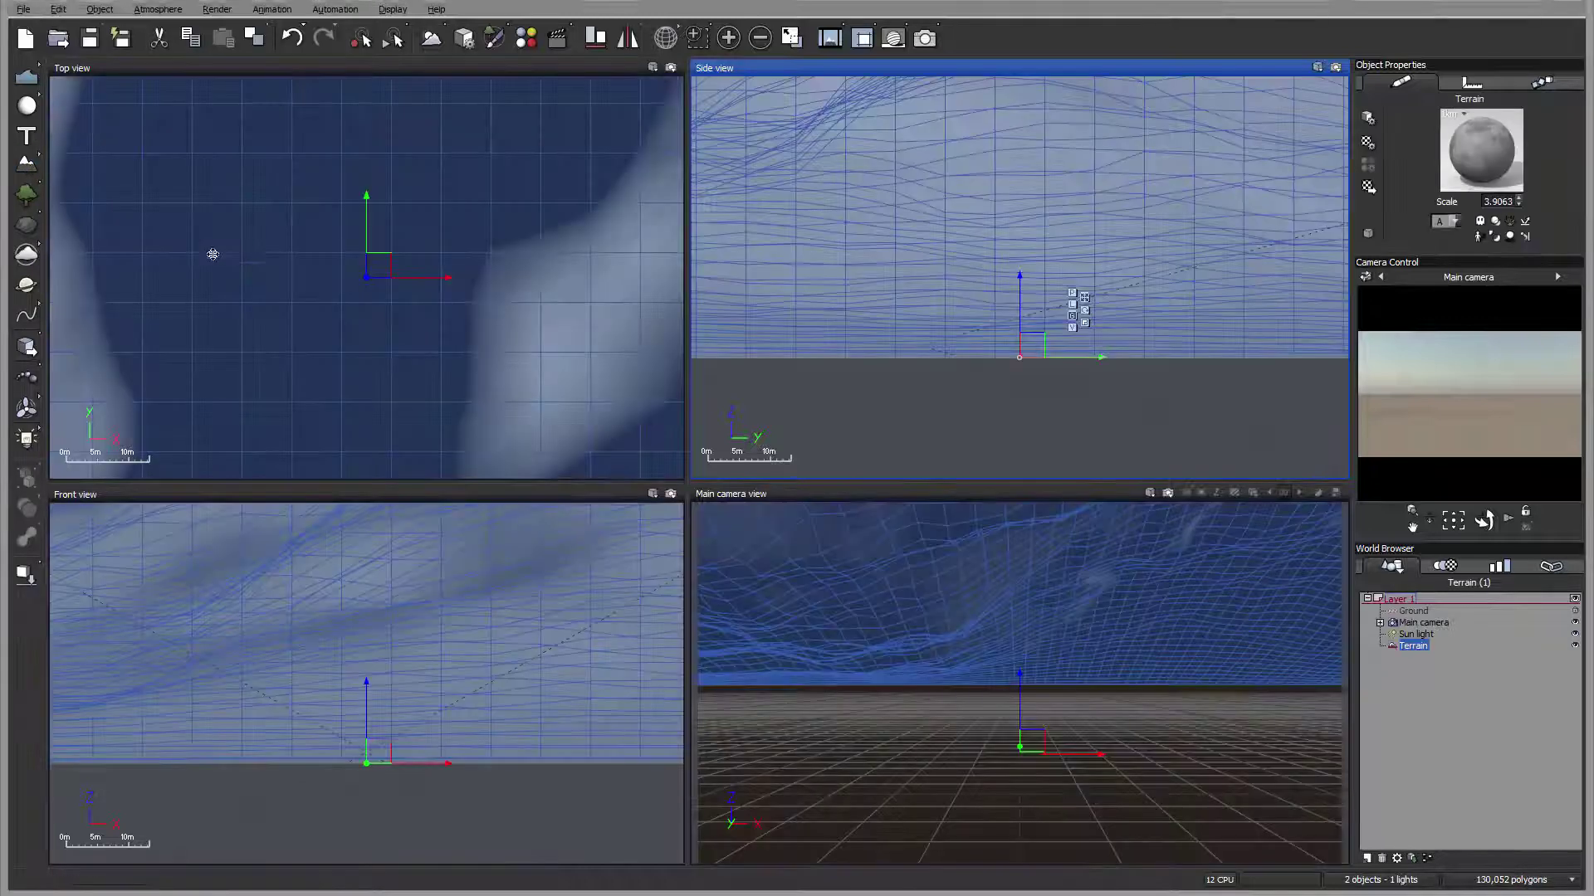
right_drag(213, 254, 371, 382)
scroll(309, 310, down, 10)
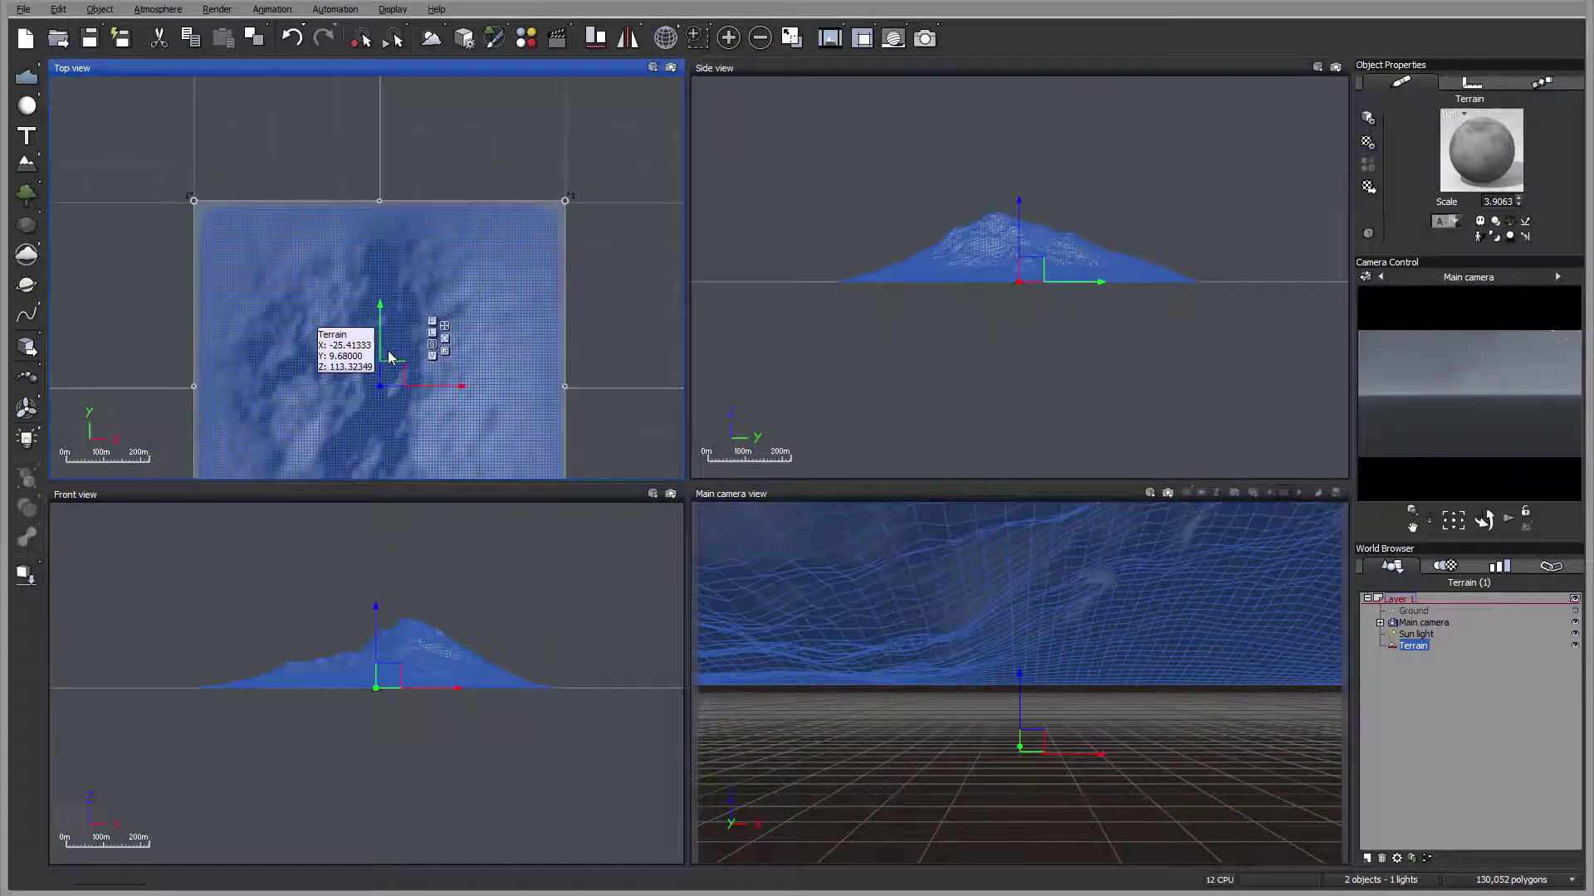
drag(388, 357, 394, 173)
right_drag(371, 220, 367, 305)
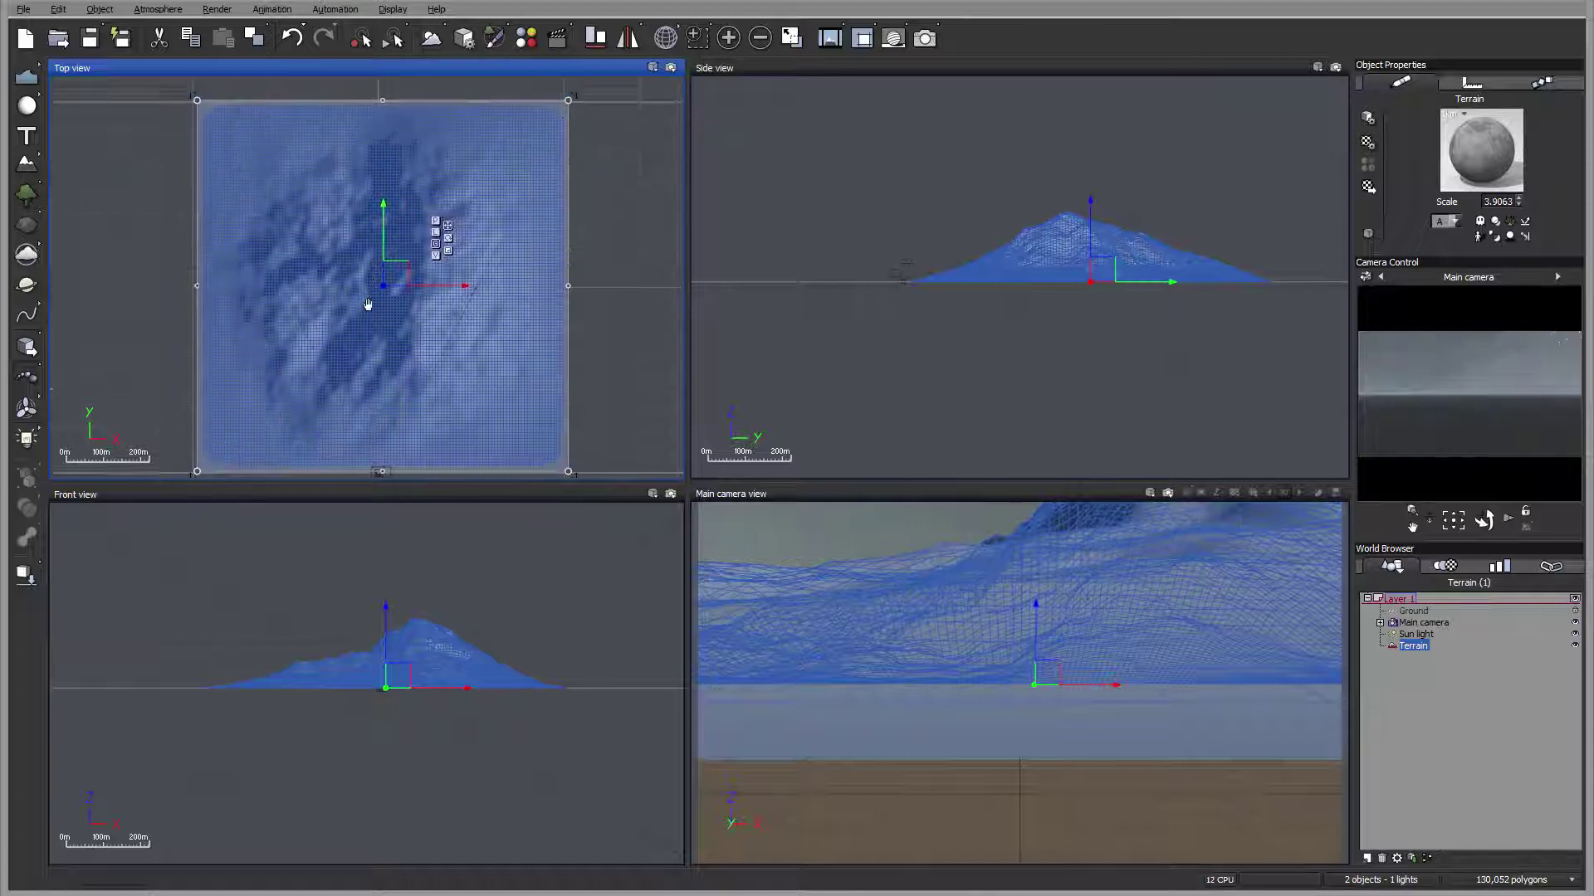
Set the terrain's X and Y size to 5km in Object Properties
click(1470, 83)
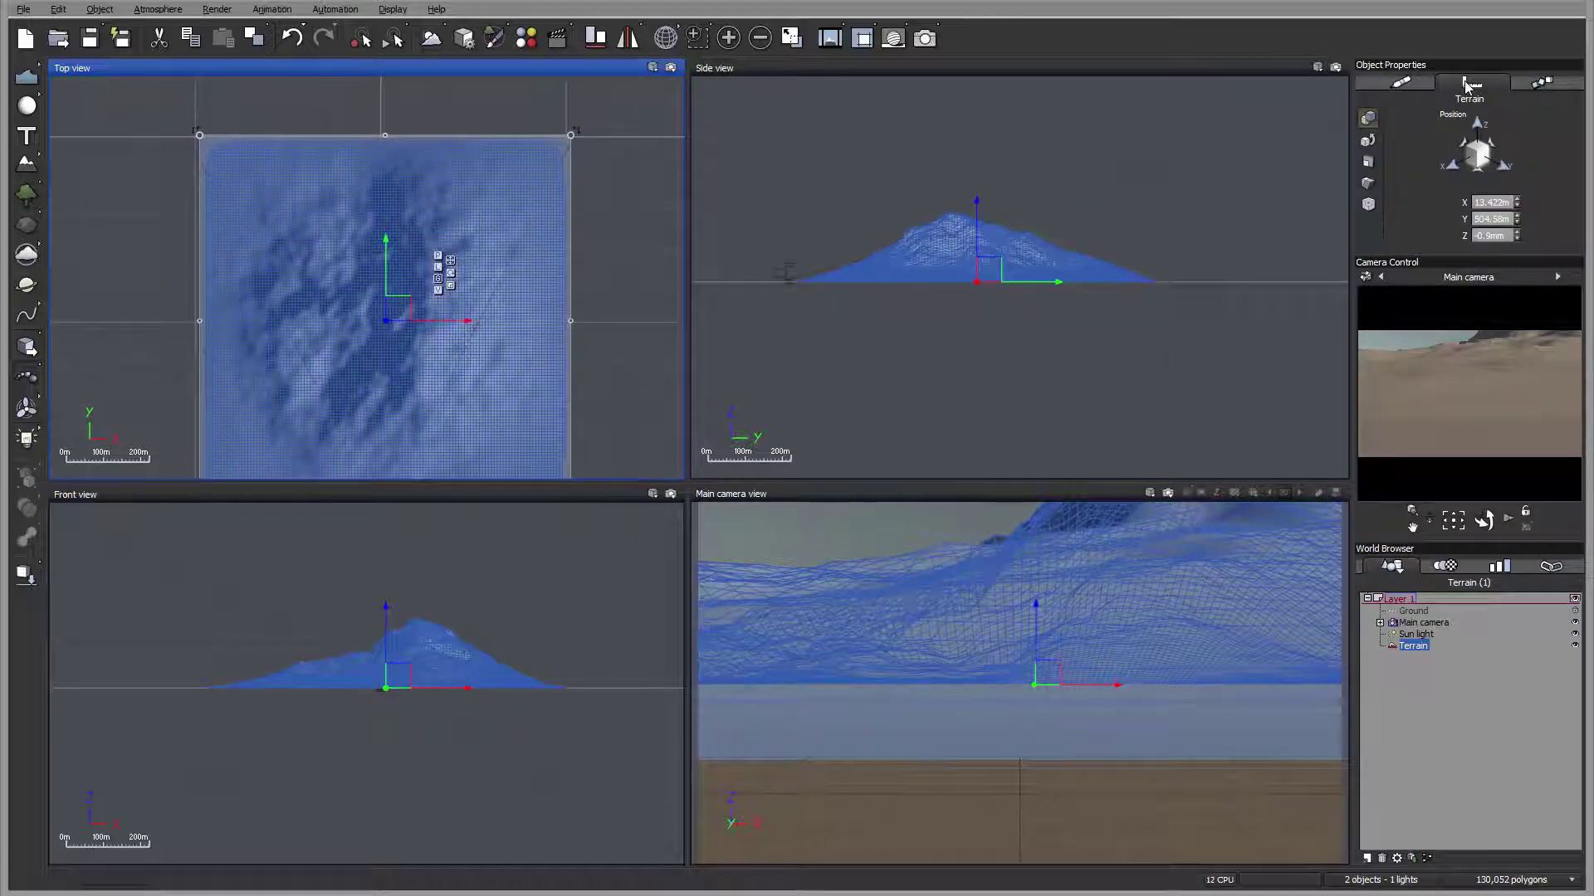
click(1368, 161)
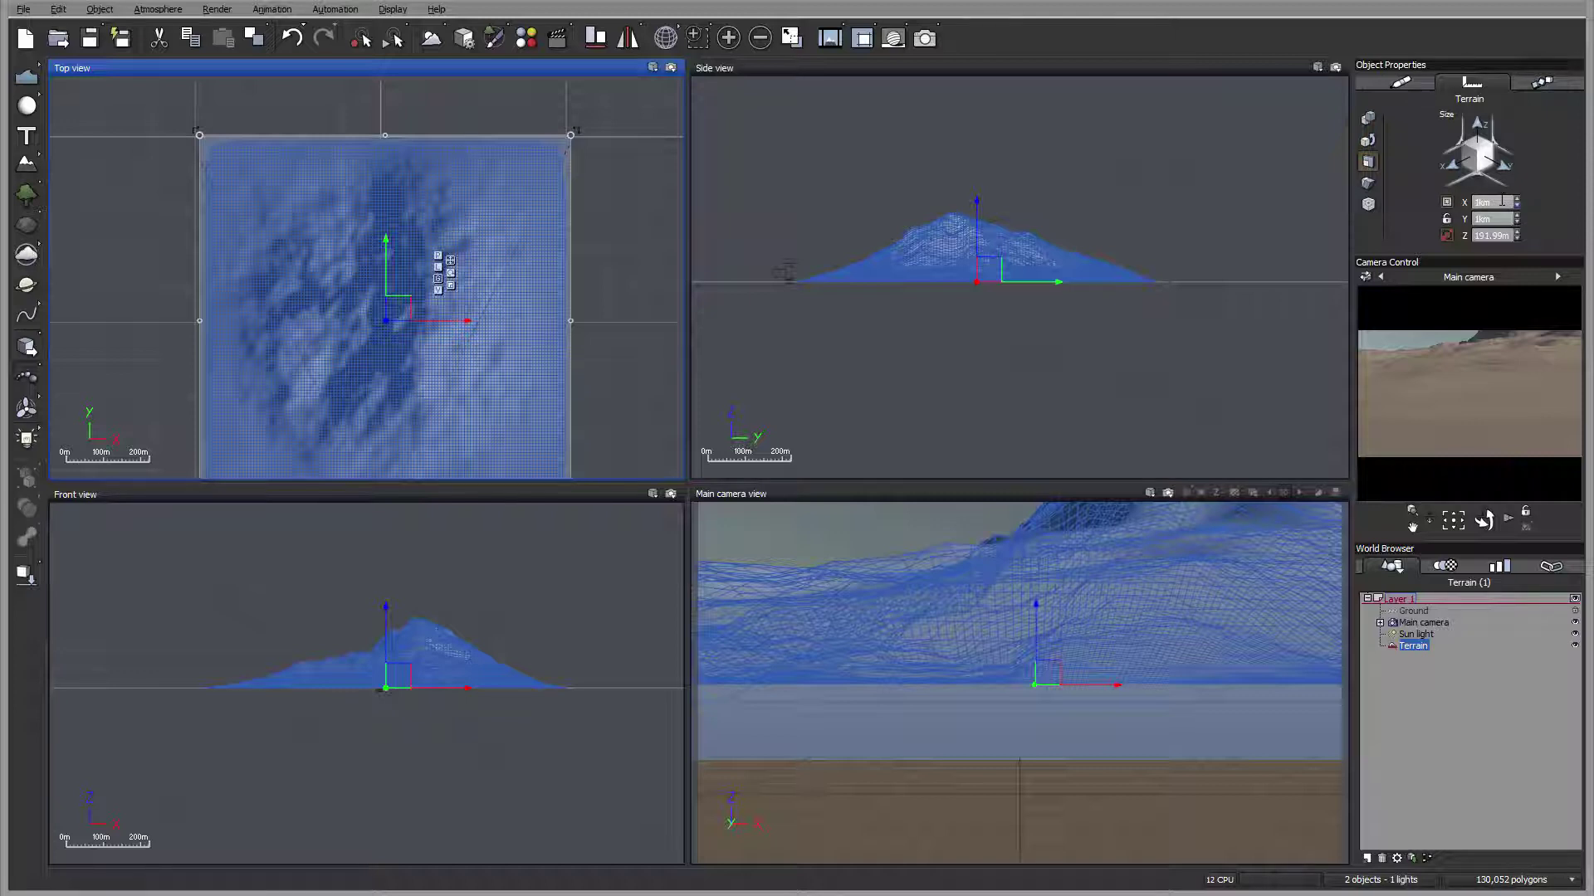
click(1494, 202)
click(1479, 203)
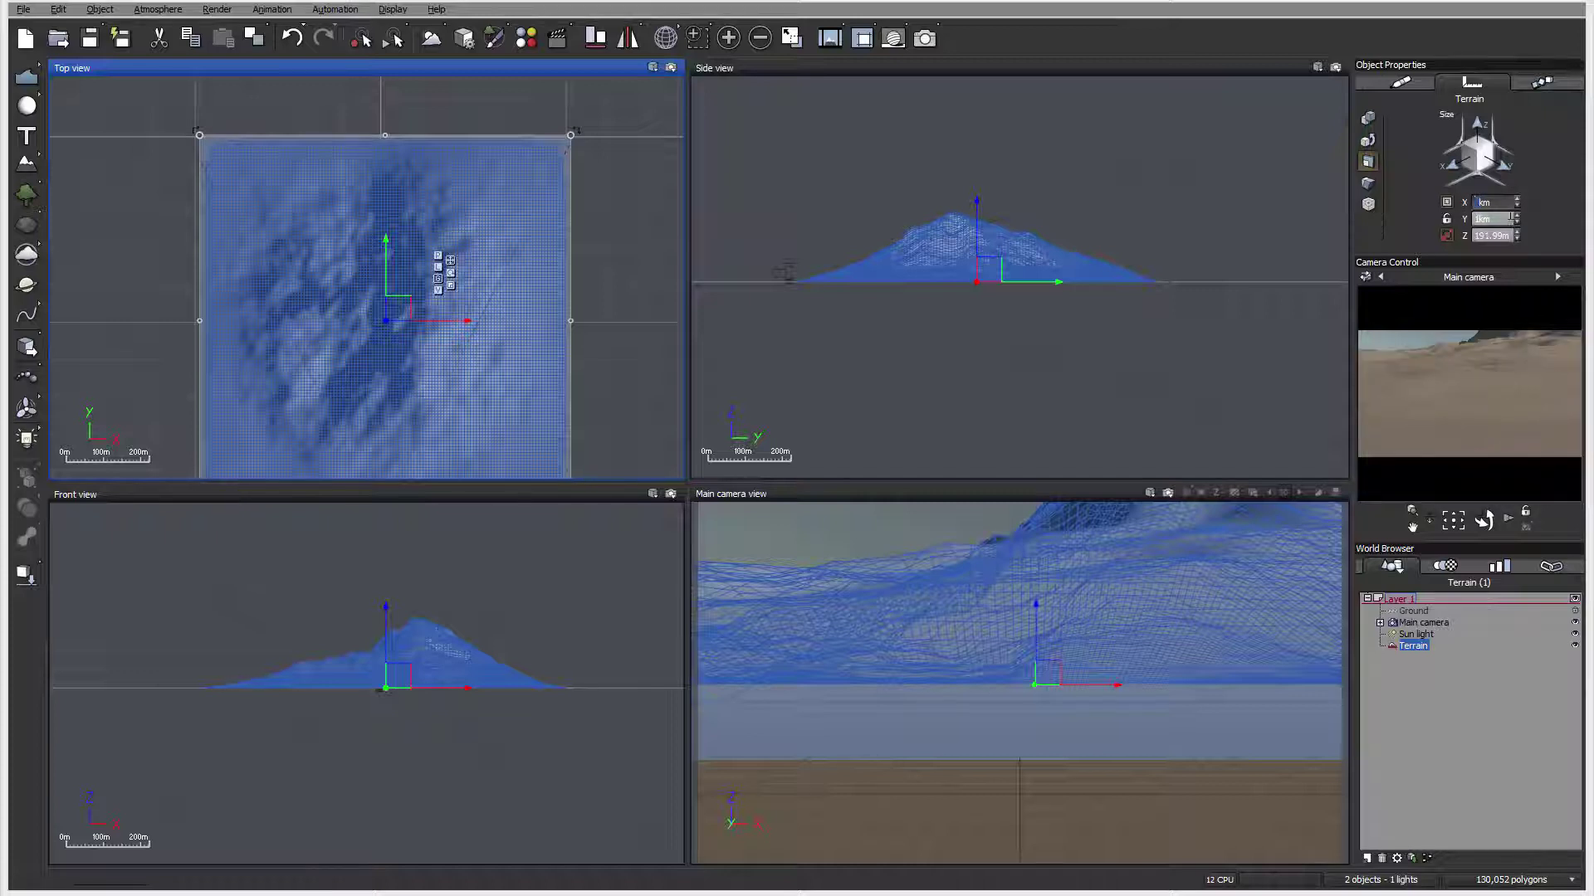
text(5)
key(Tab)
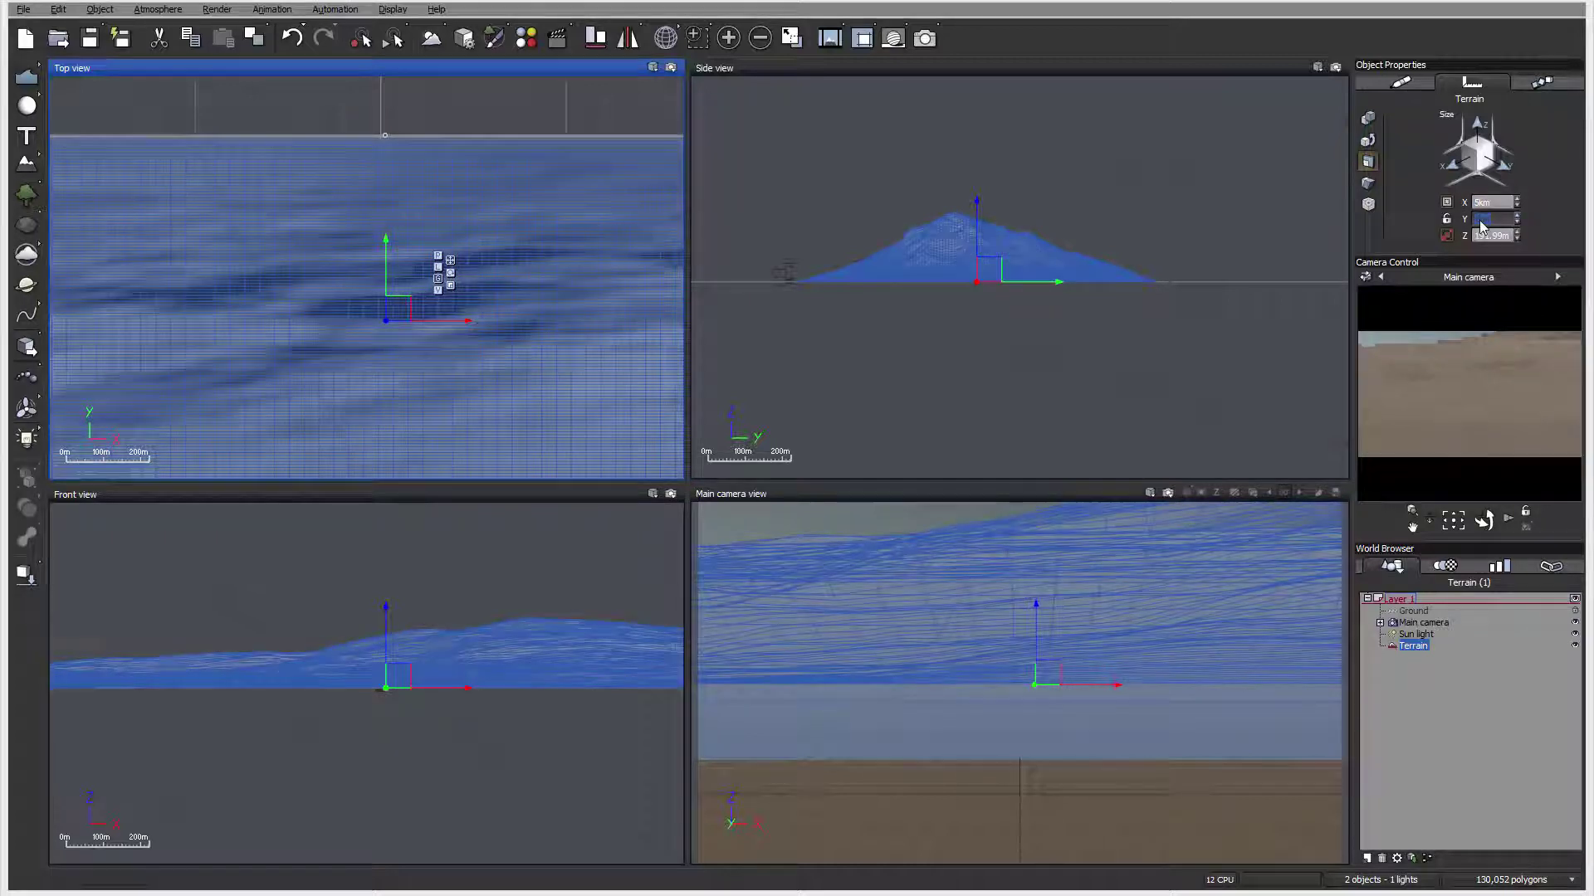
text(5km)
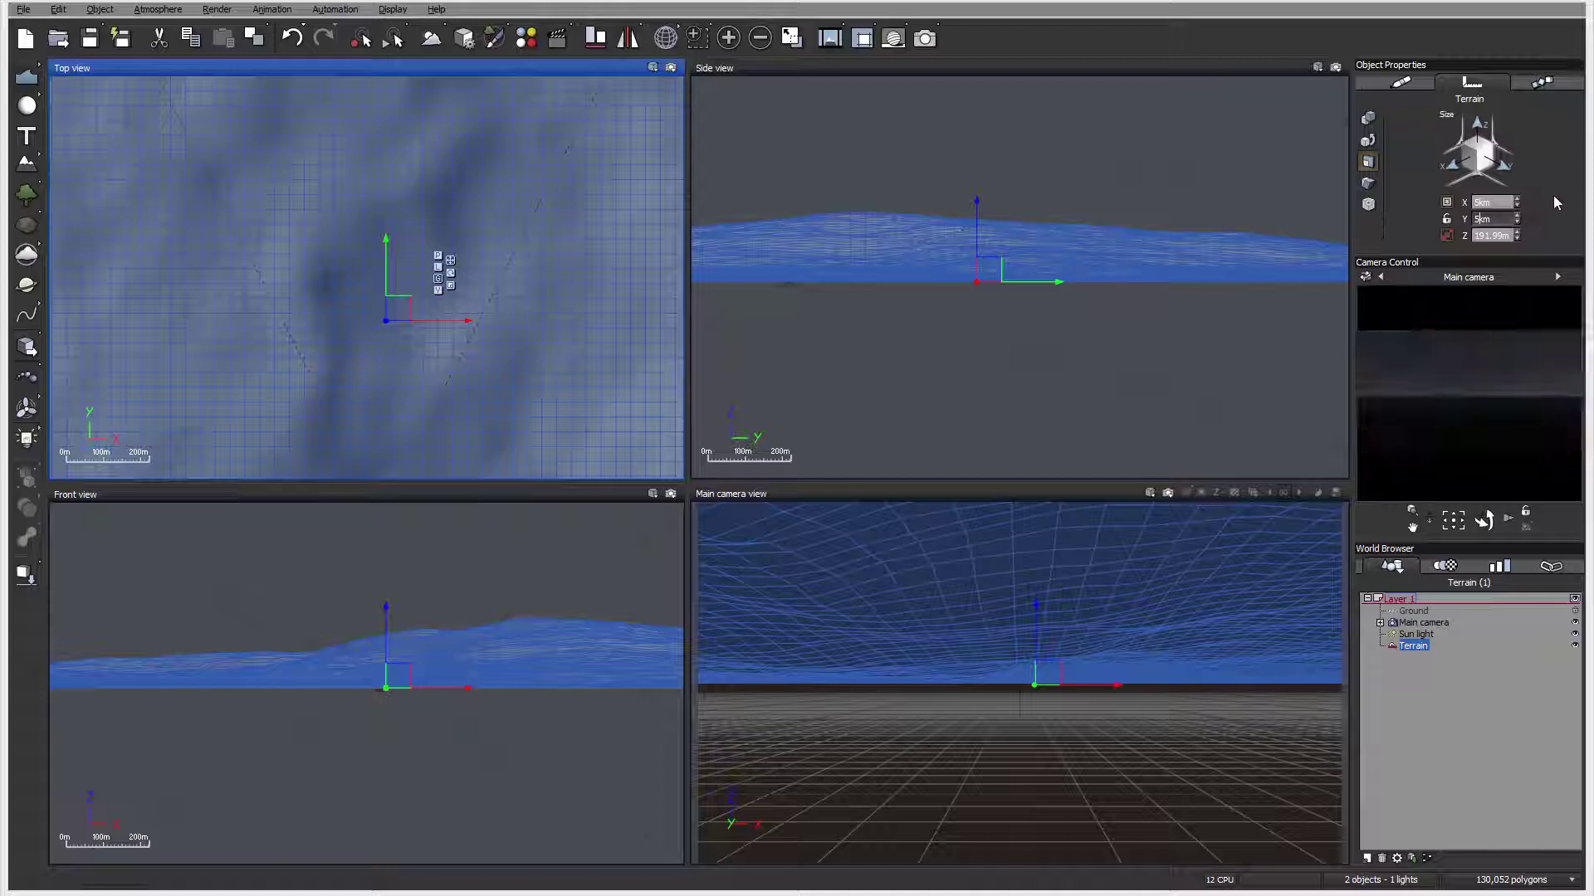
key(Return)
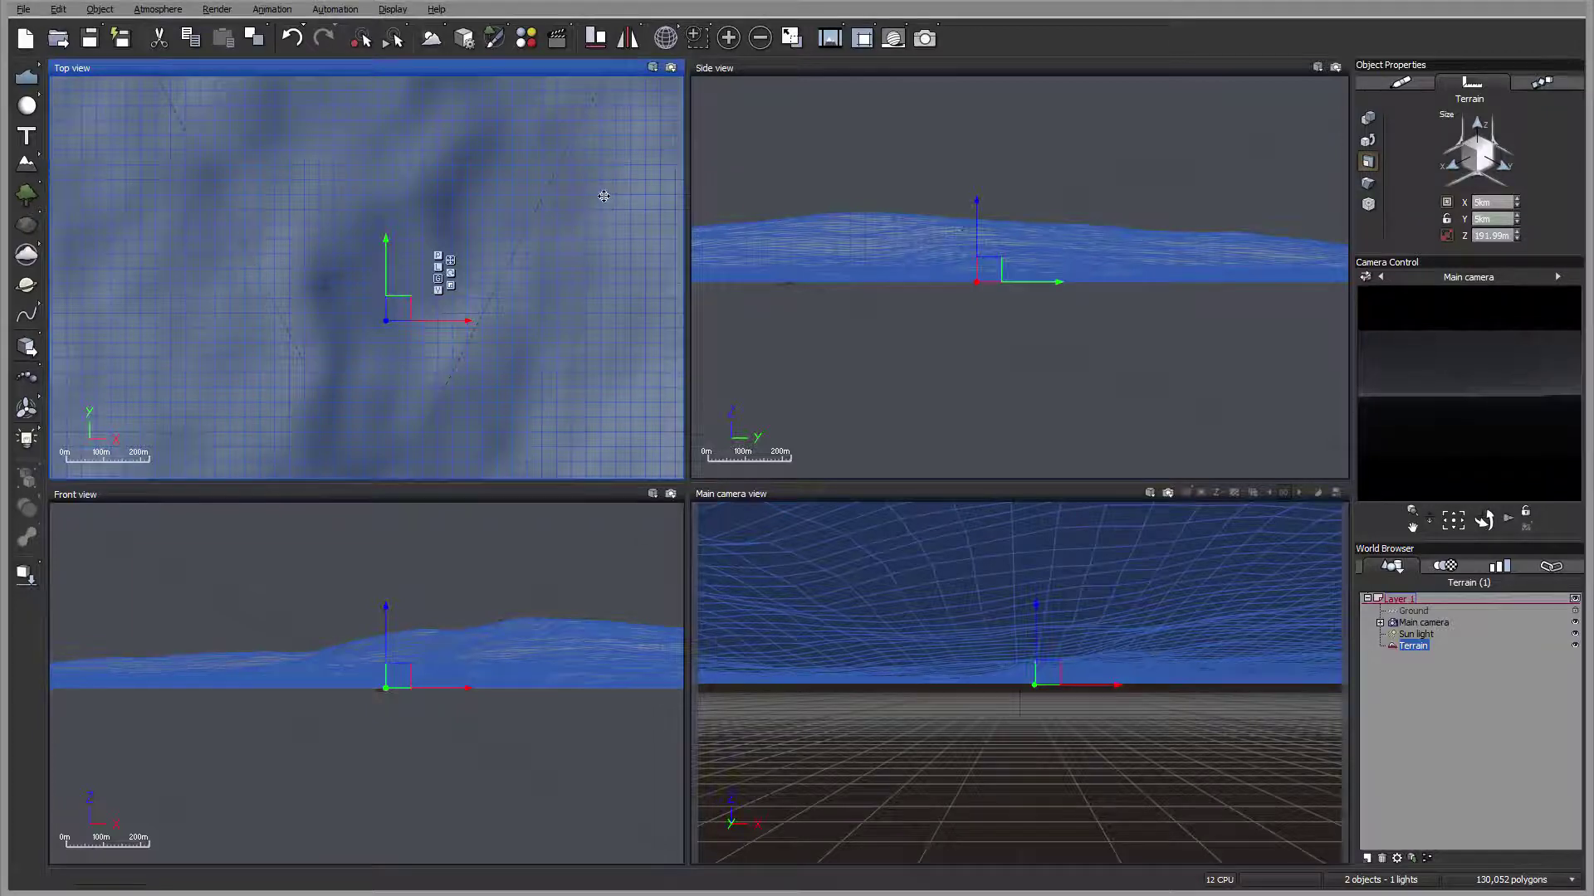
Move the enlarged terrain down and slightly right in the Top view
right_drag(551, 177, 559, 239)
right_drag(395, 272, 561, 190)
scroll(504, 282, down, 5)
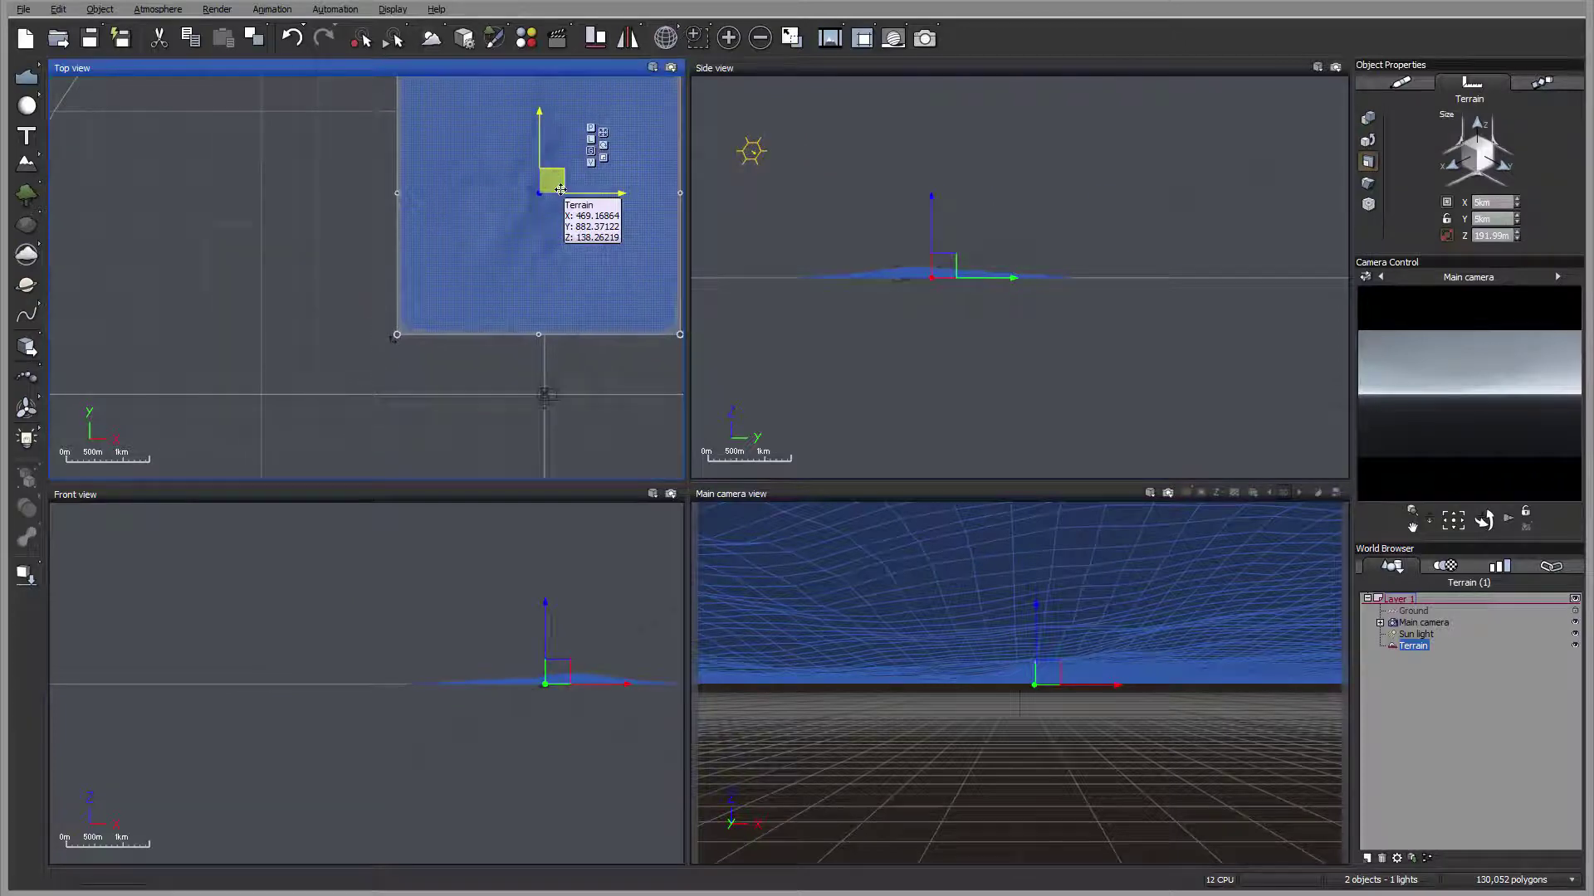
drag(560, 190, 568, 234)
right_drag(479, 244, 297, 259)
right_drag(368, 255, 454, 260)
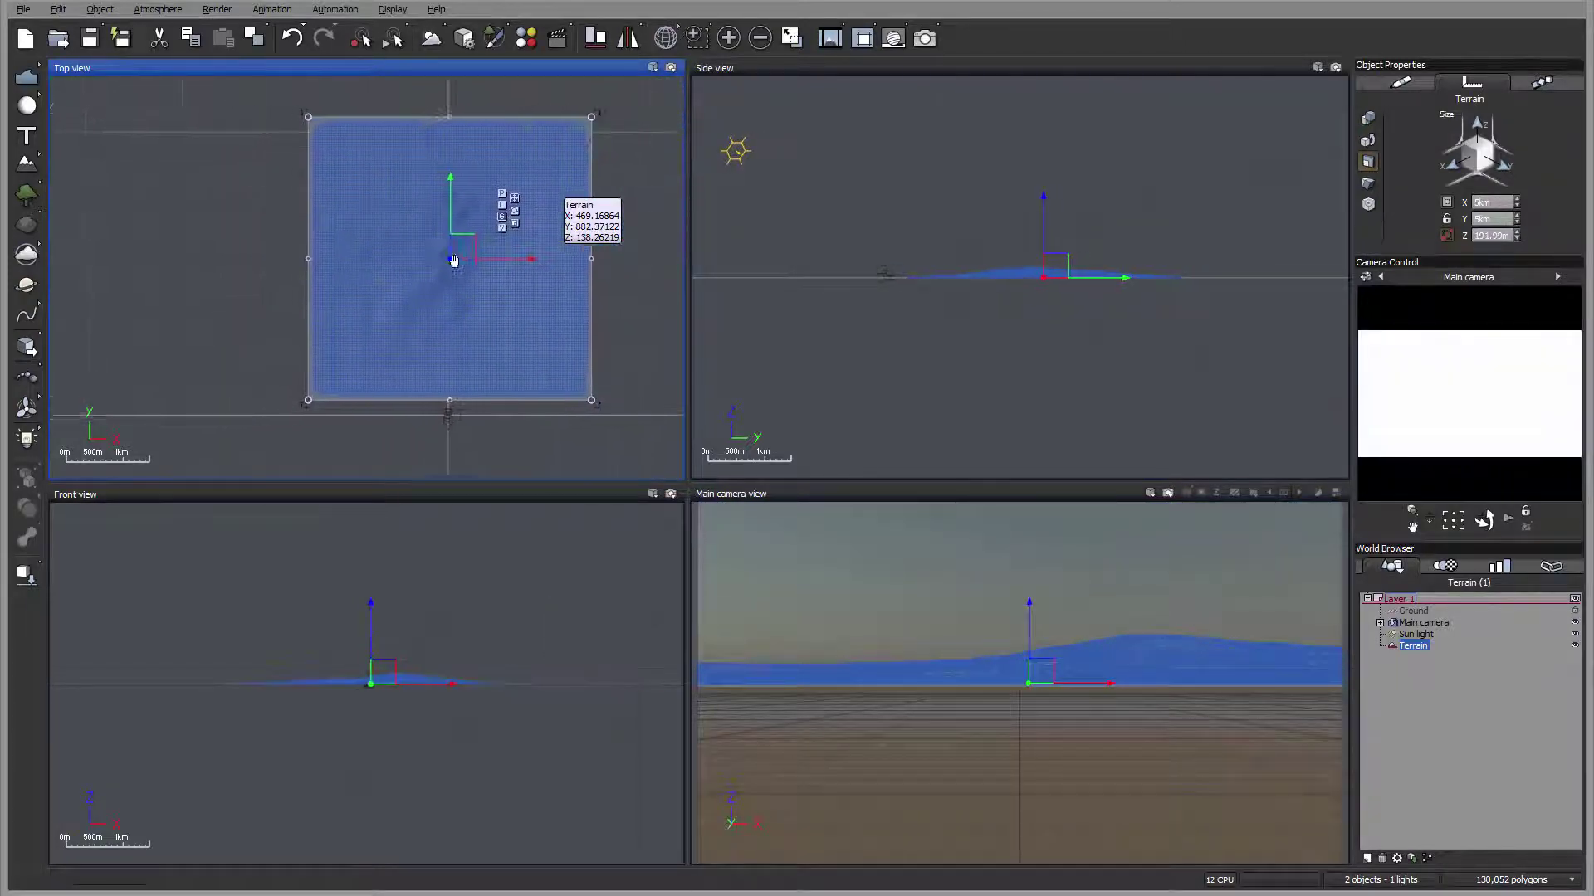
drag(454, 260, 475, 267)
Open the terrain in the Terrain Editor and reset it to a flat plane
right_click(435, 238)
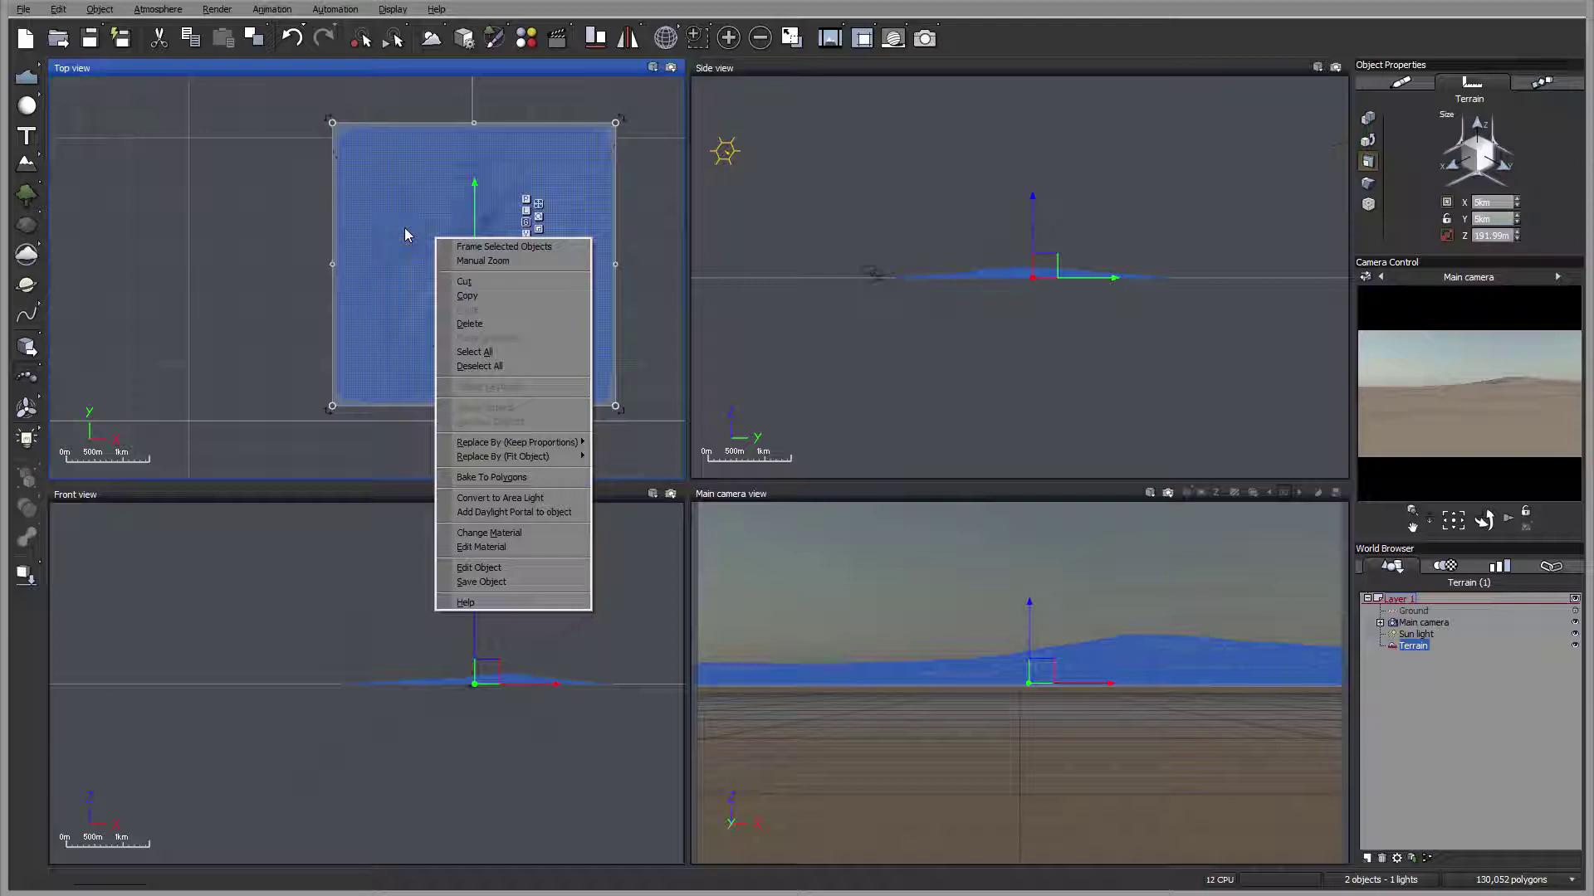
click(529, 569)
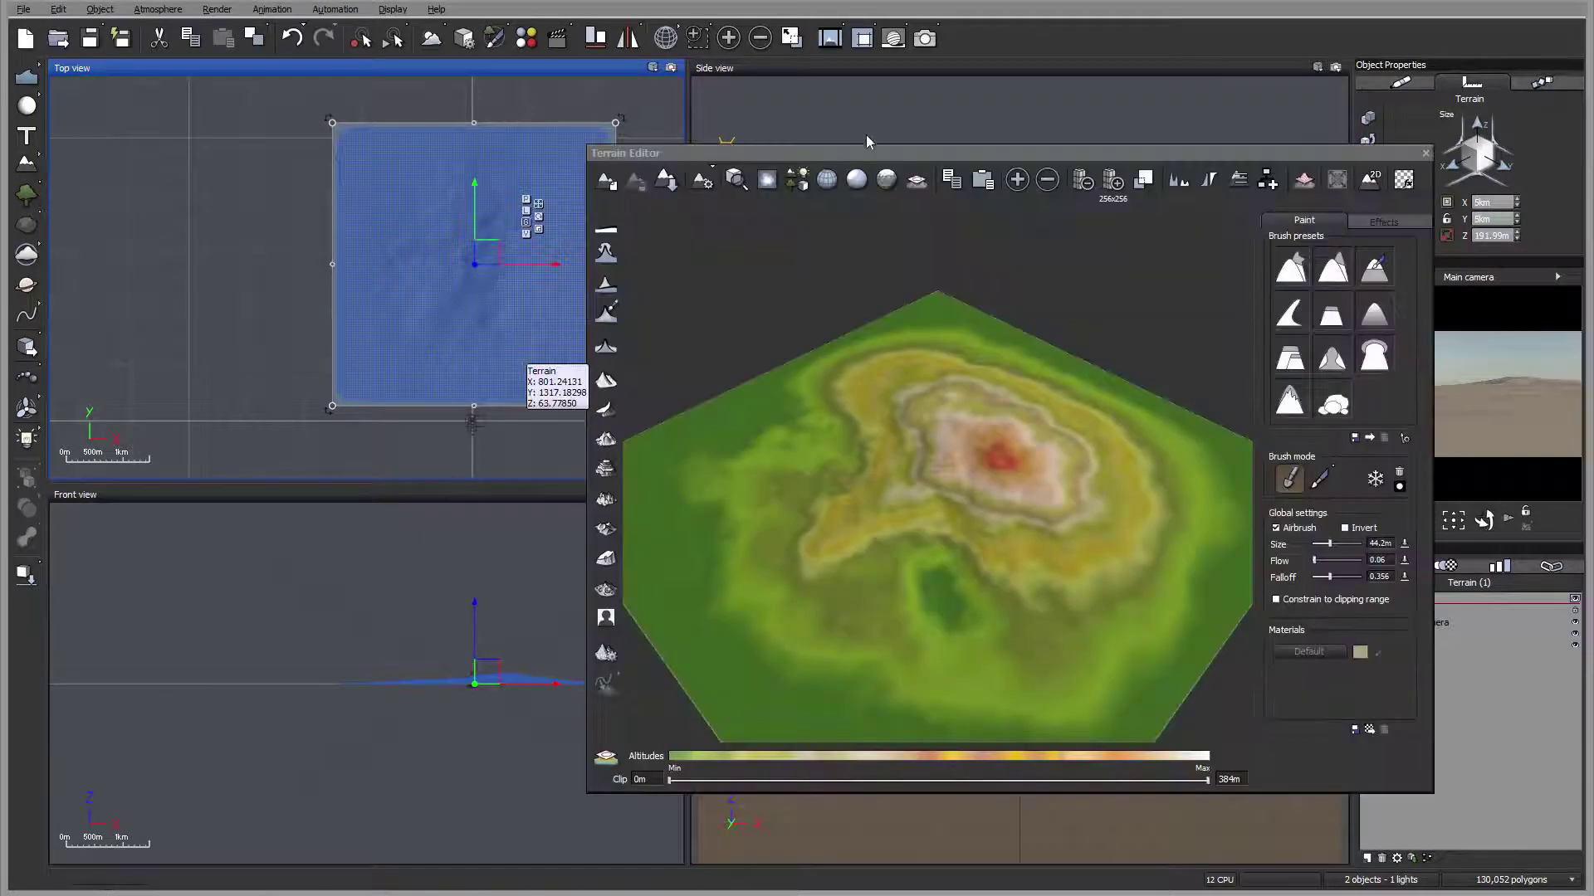
drag(868, 153, 622, 110)
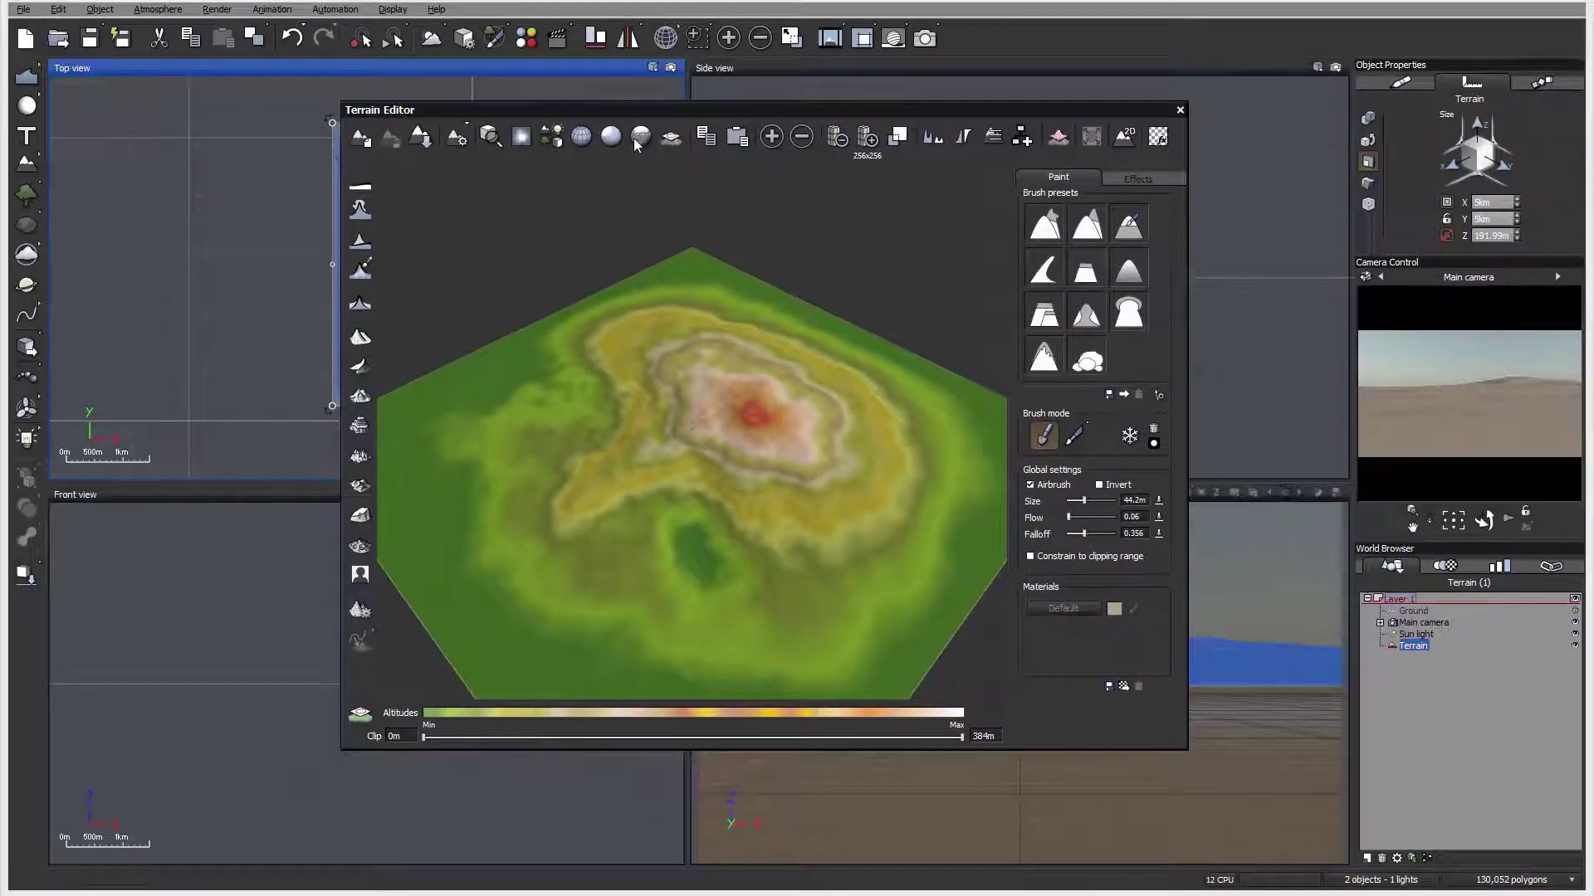
click(361, 188)
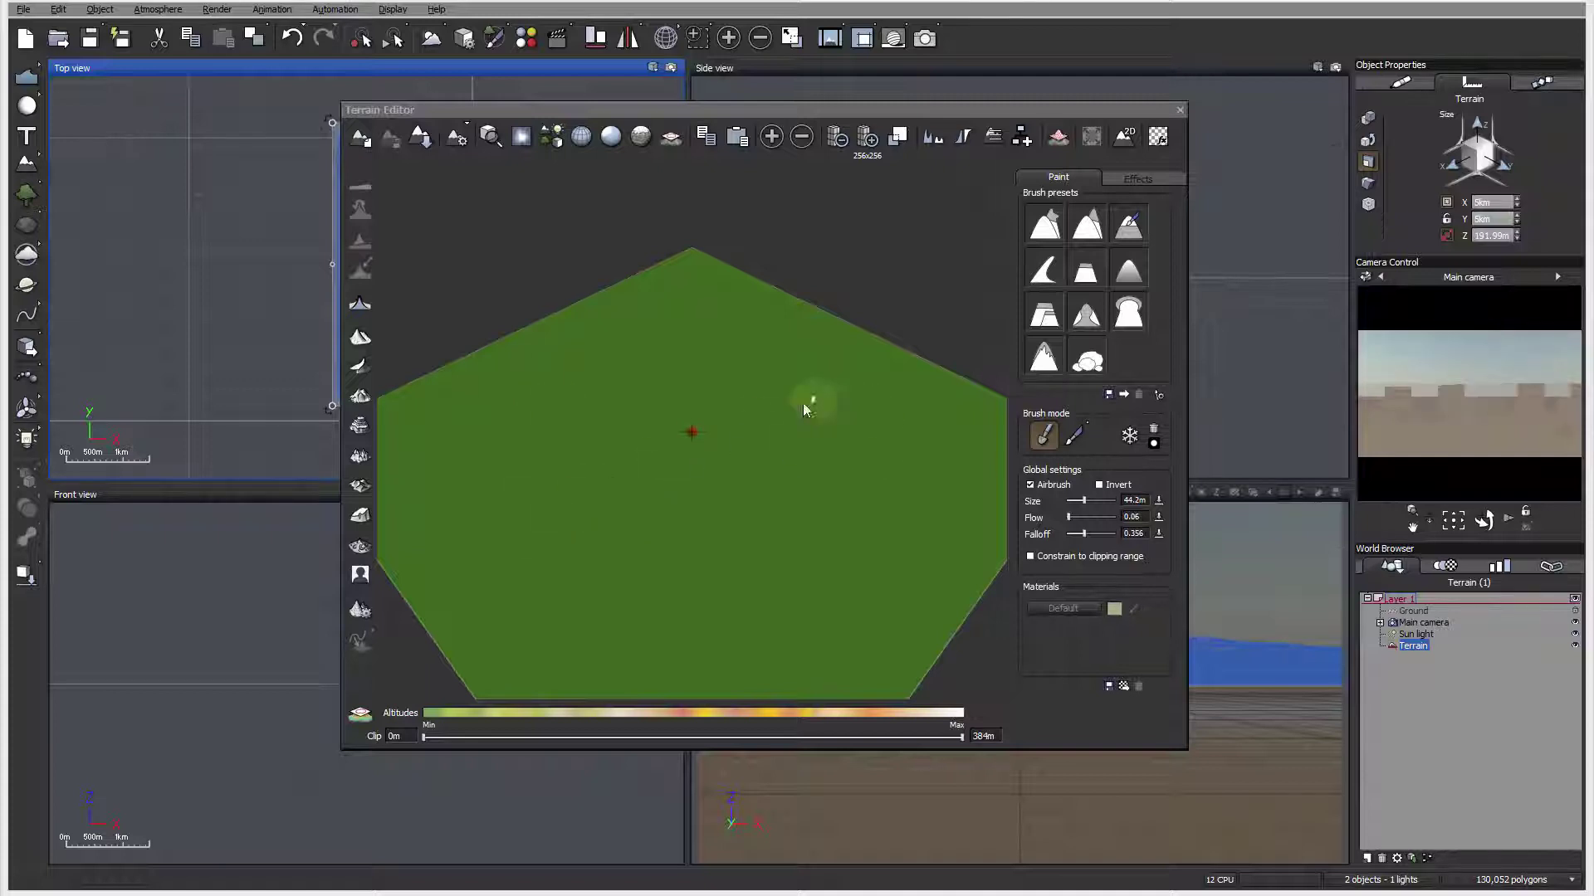
Import rm-output.tif as the terrain's heightmap and close the Terrain Editor
click(359, 574)
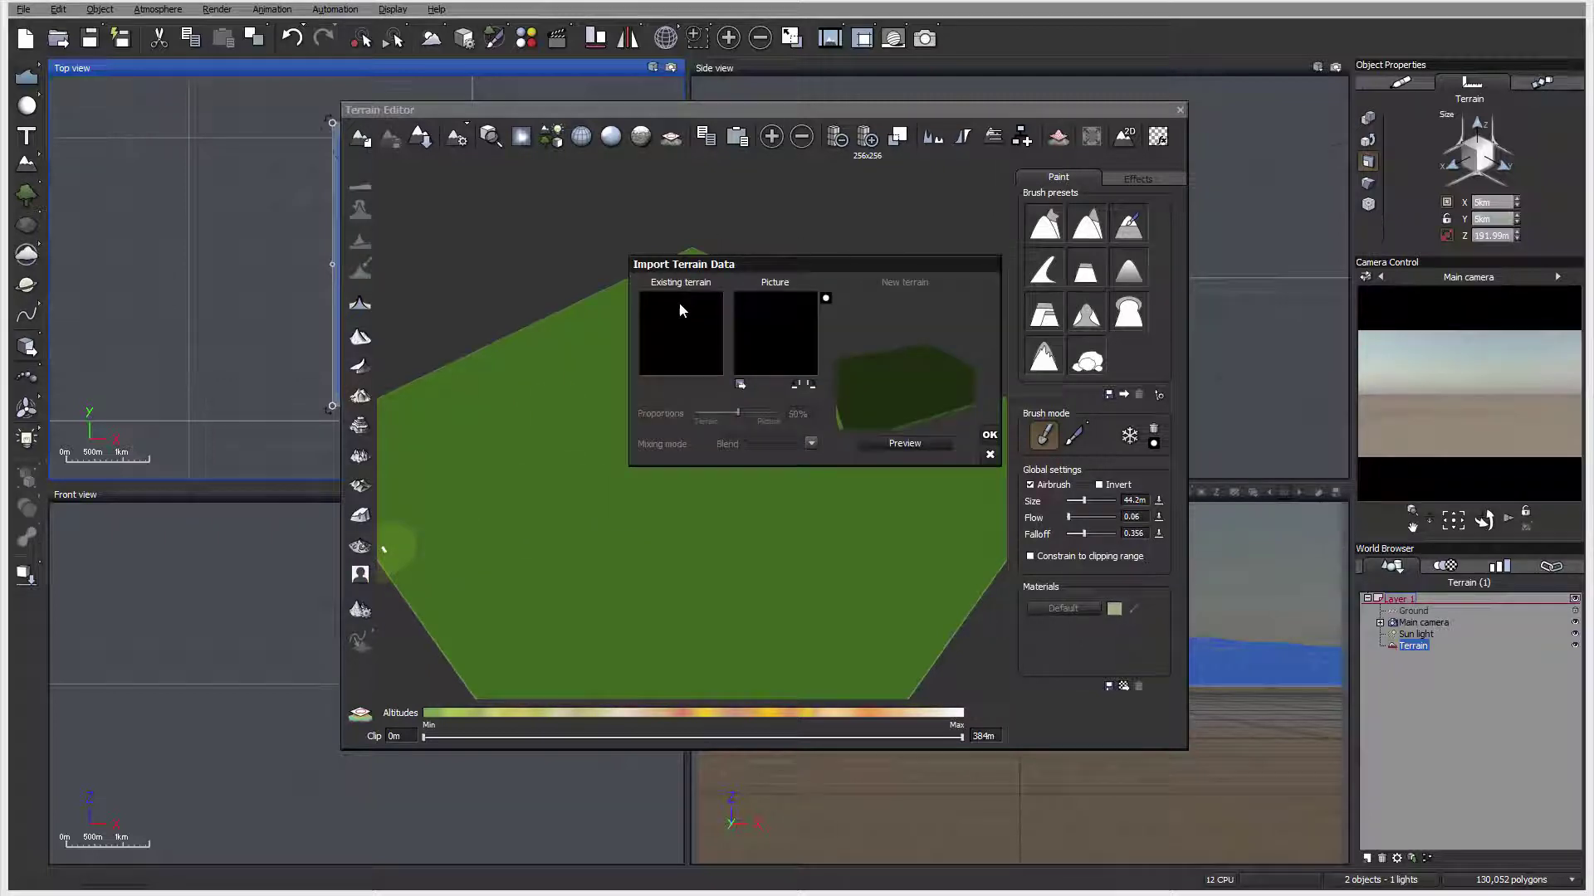
click(740, 384)
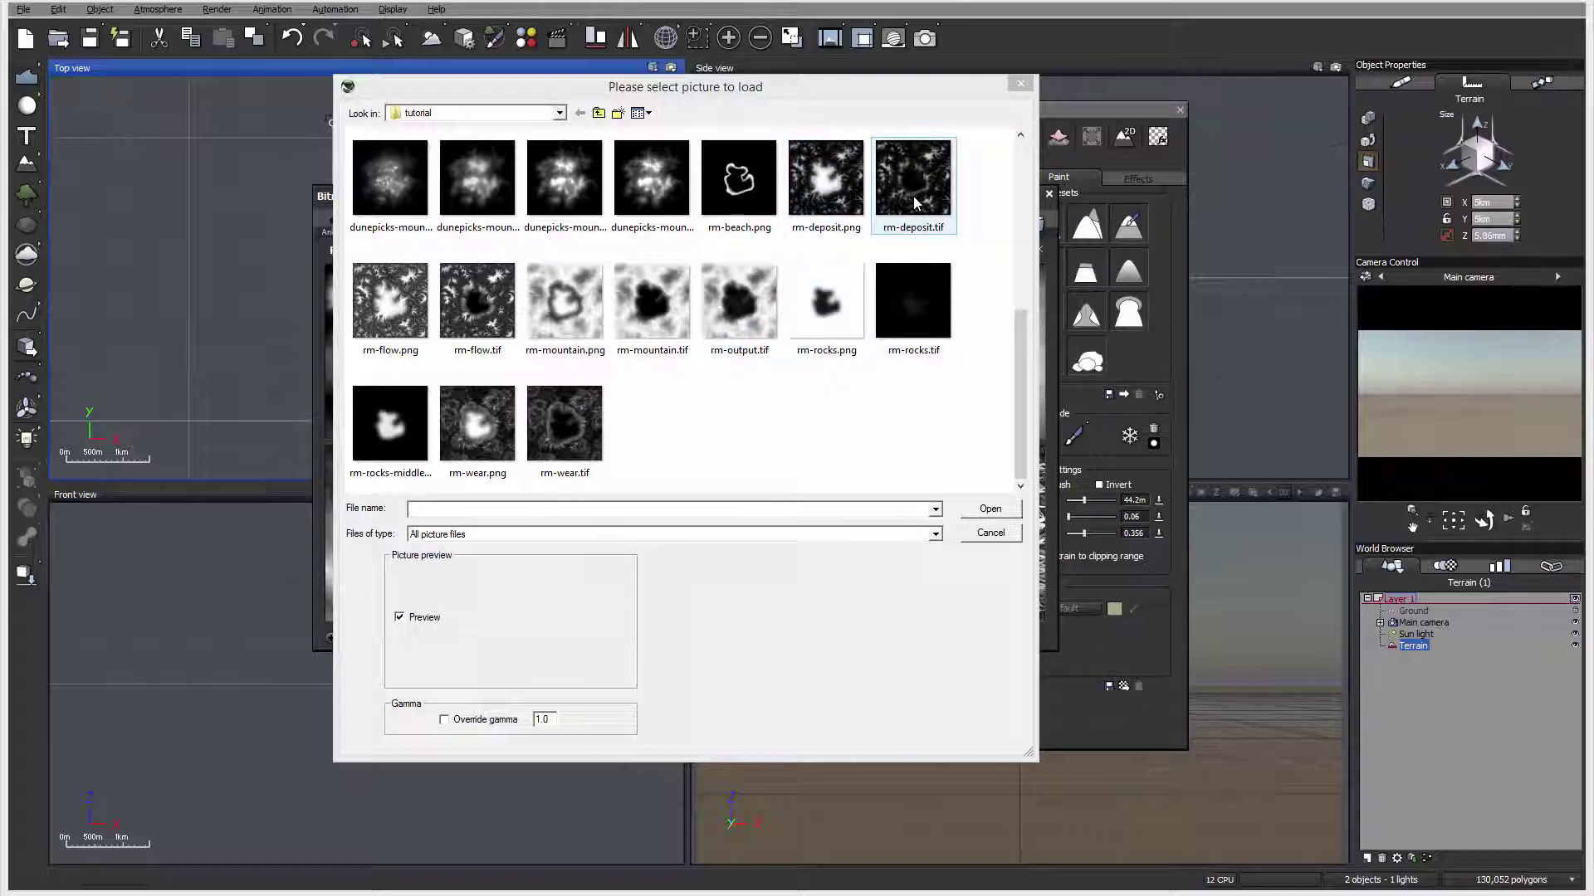
click(726, 295)
click(976, 509)
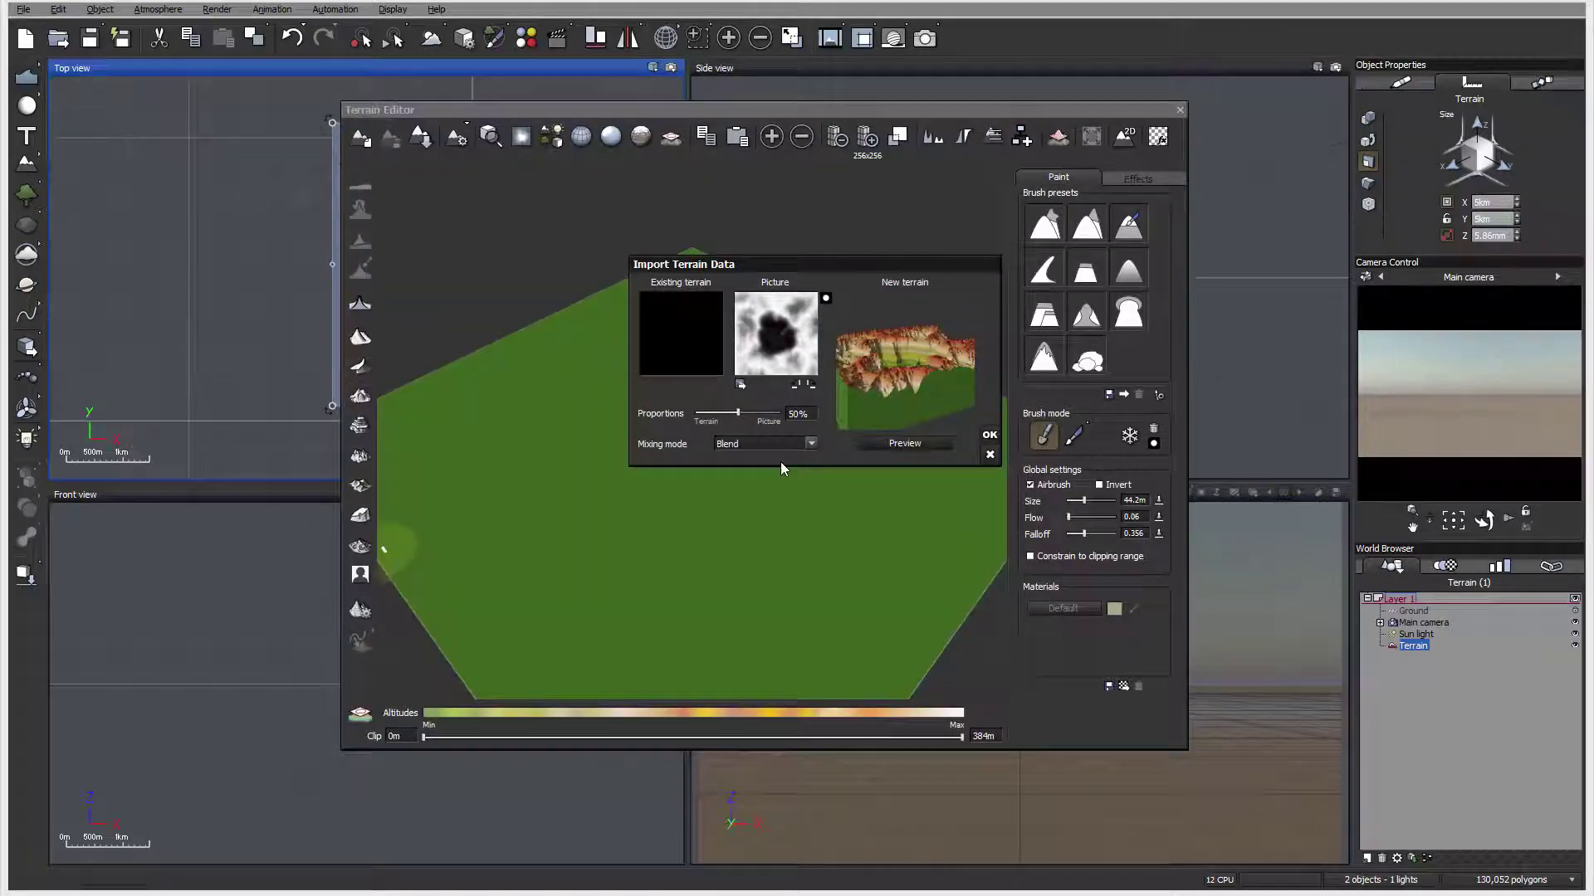
click(990, 436)
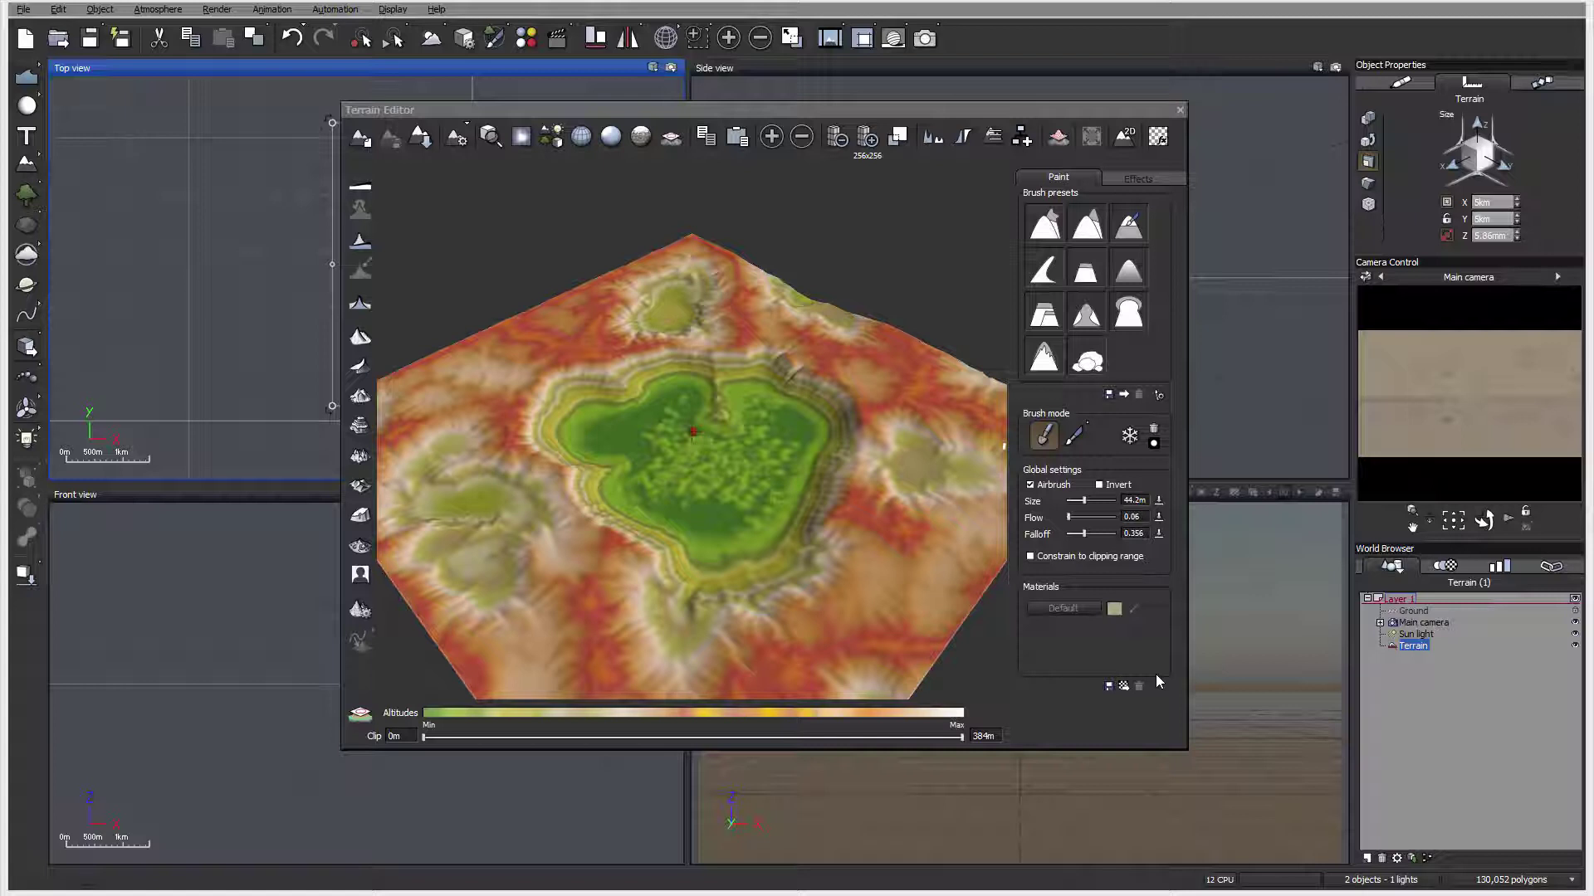
click(1179, 110)
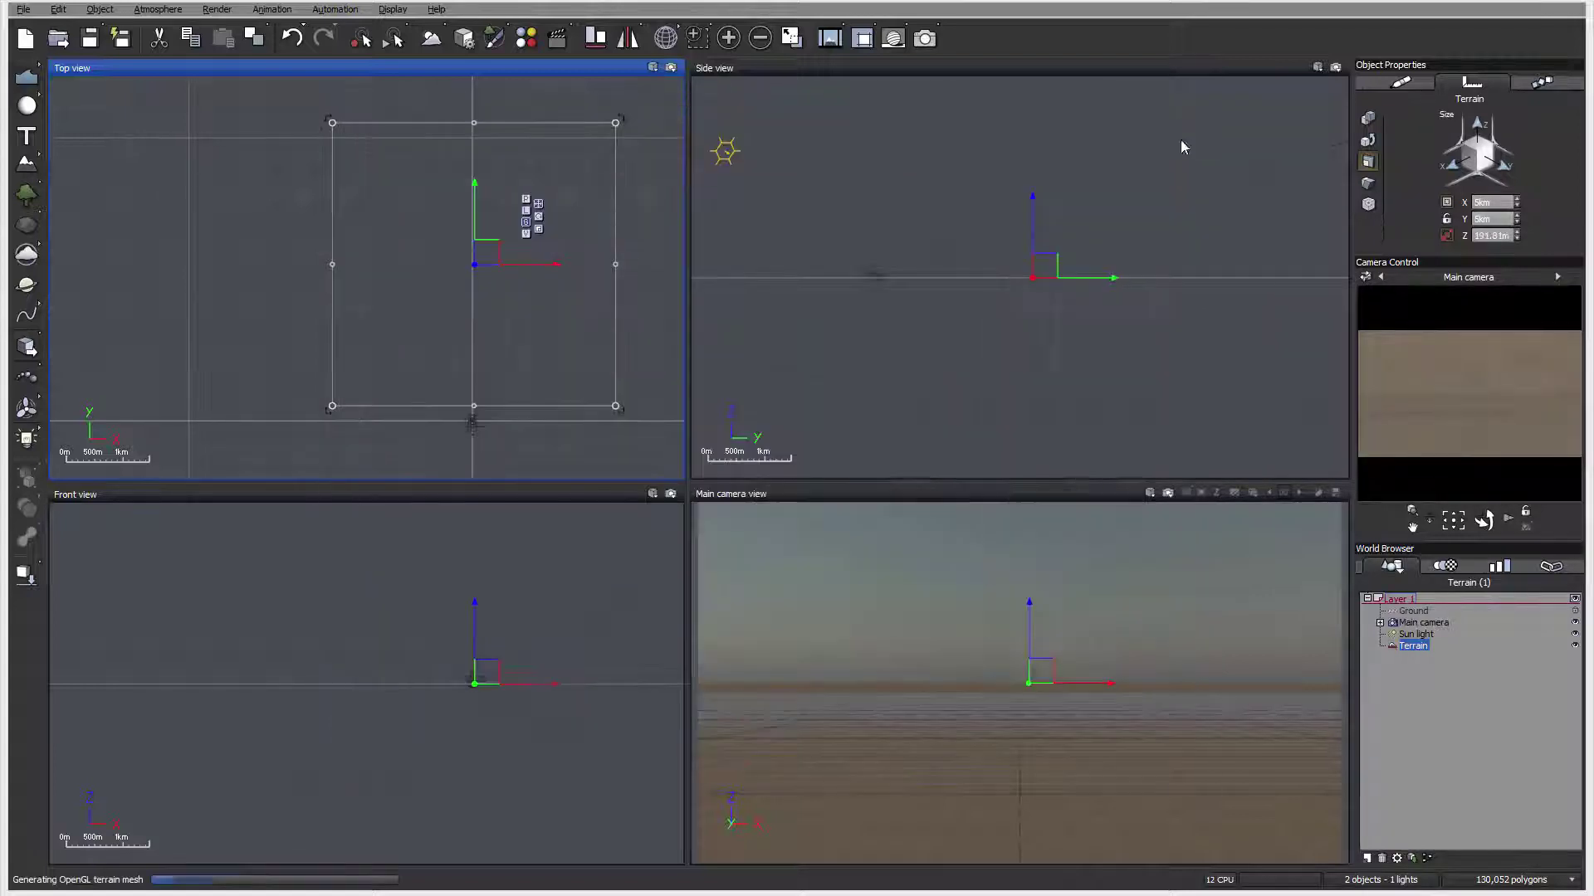
Raise the main camera upward in the Side view
click(1429, 624)
right_drag(917, 342, 680, 443)
drag(805, 372, 787, 341)
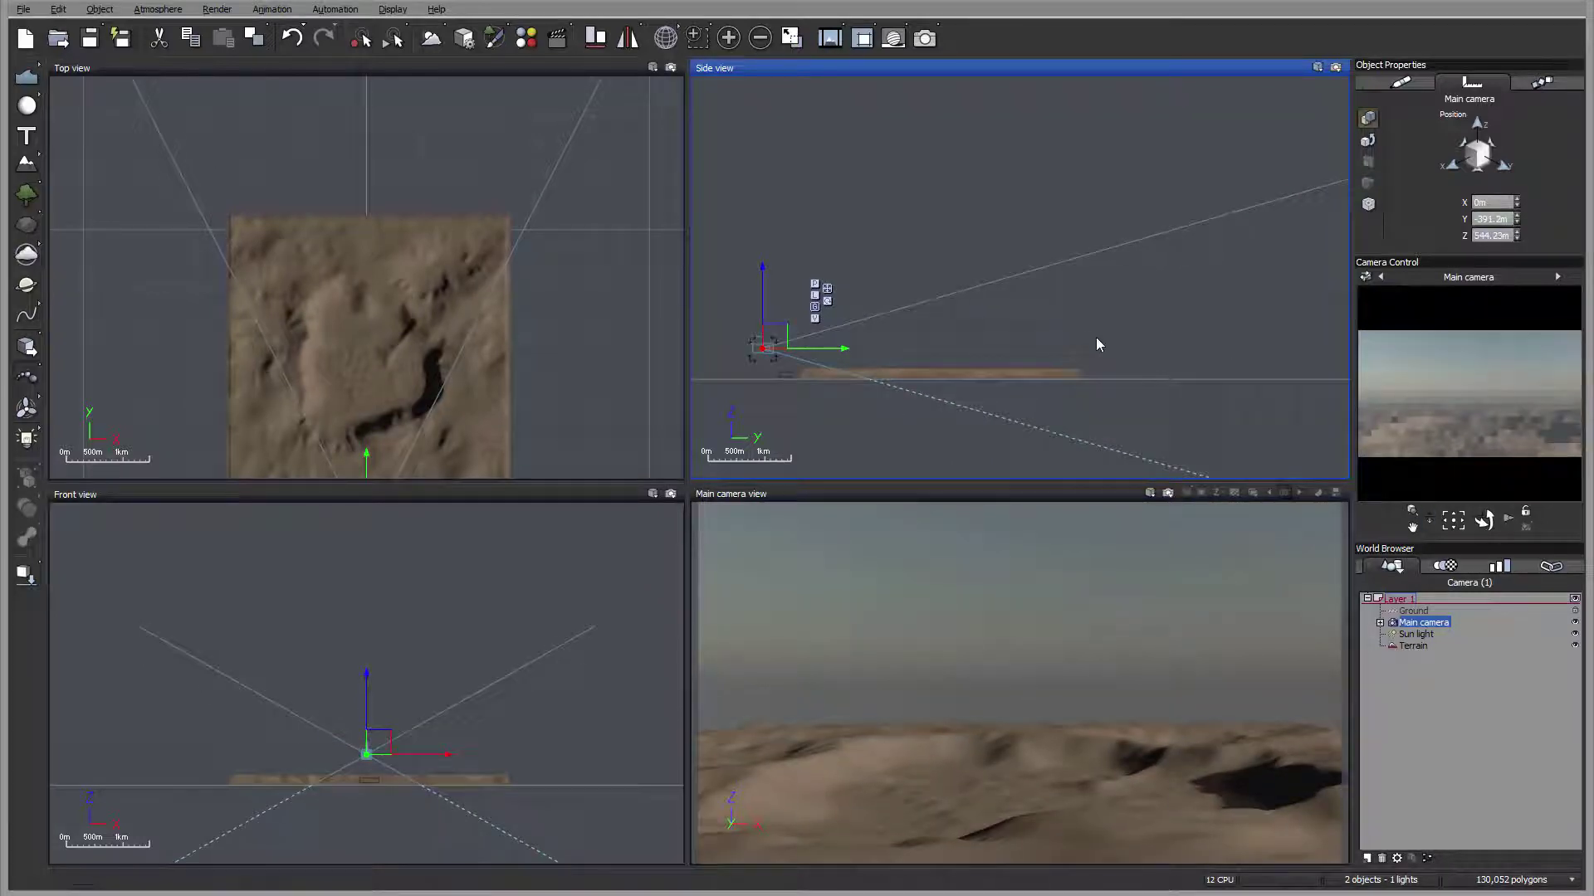
Stretch the terrain taller for deeper relief and raise it about 17m
click(1413, 645)
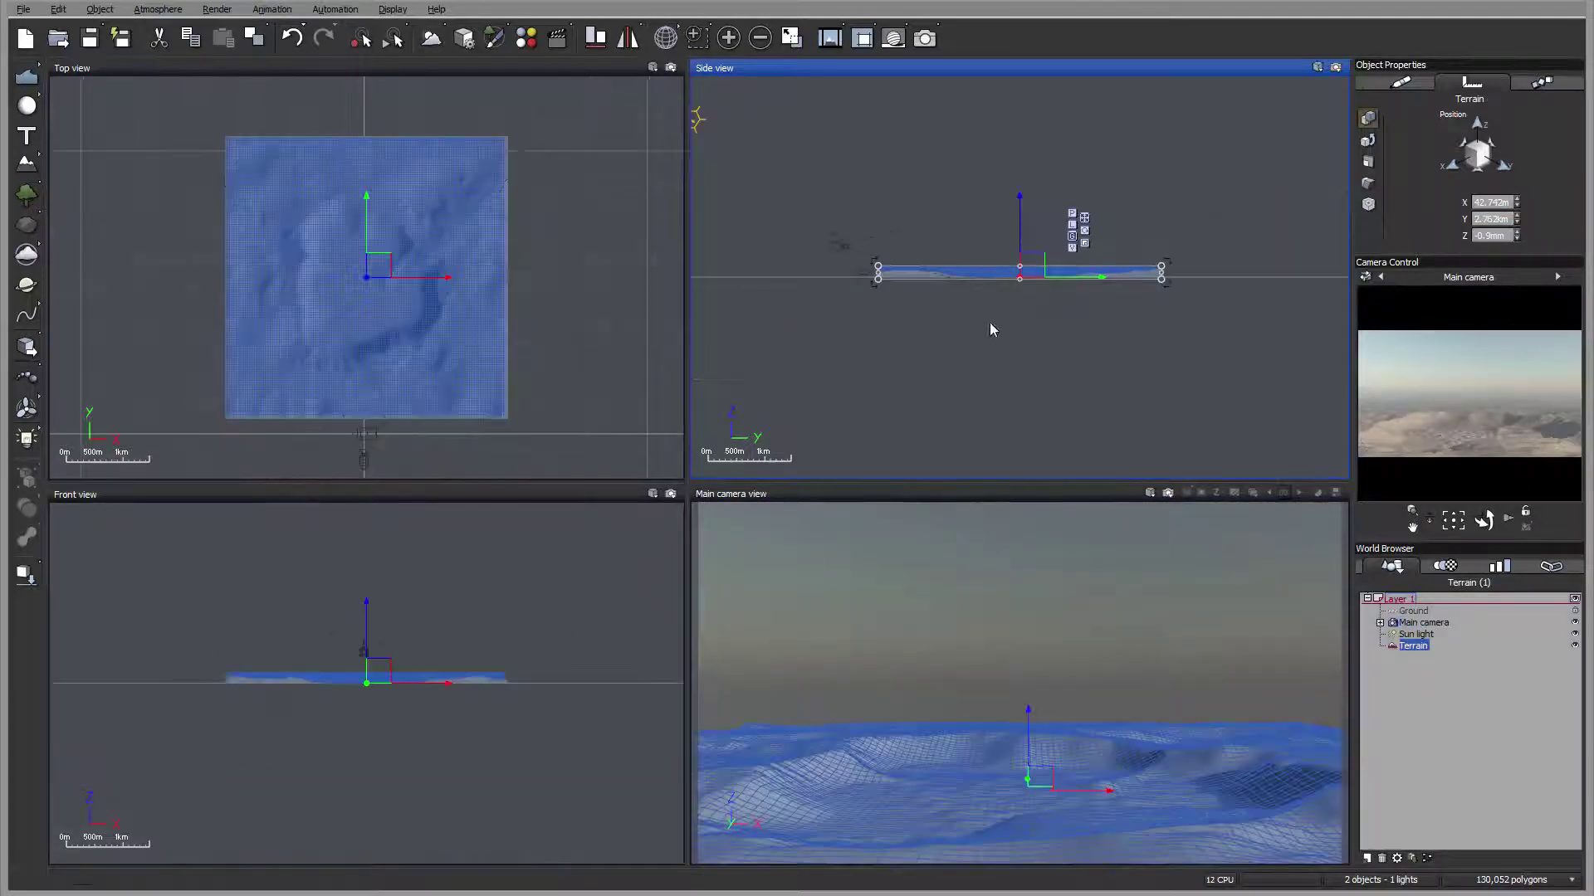
right_drag(1007, 253, 997, 328)
scroll(997, 328, up, 3)
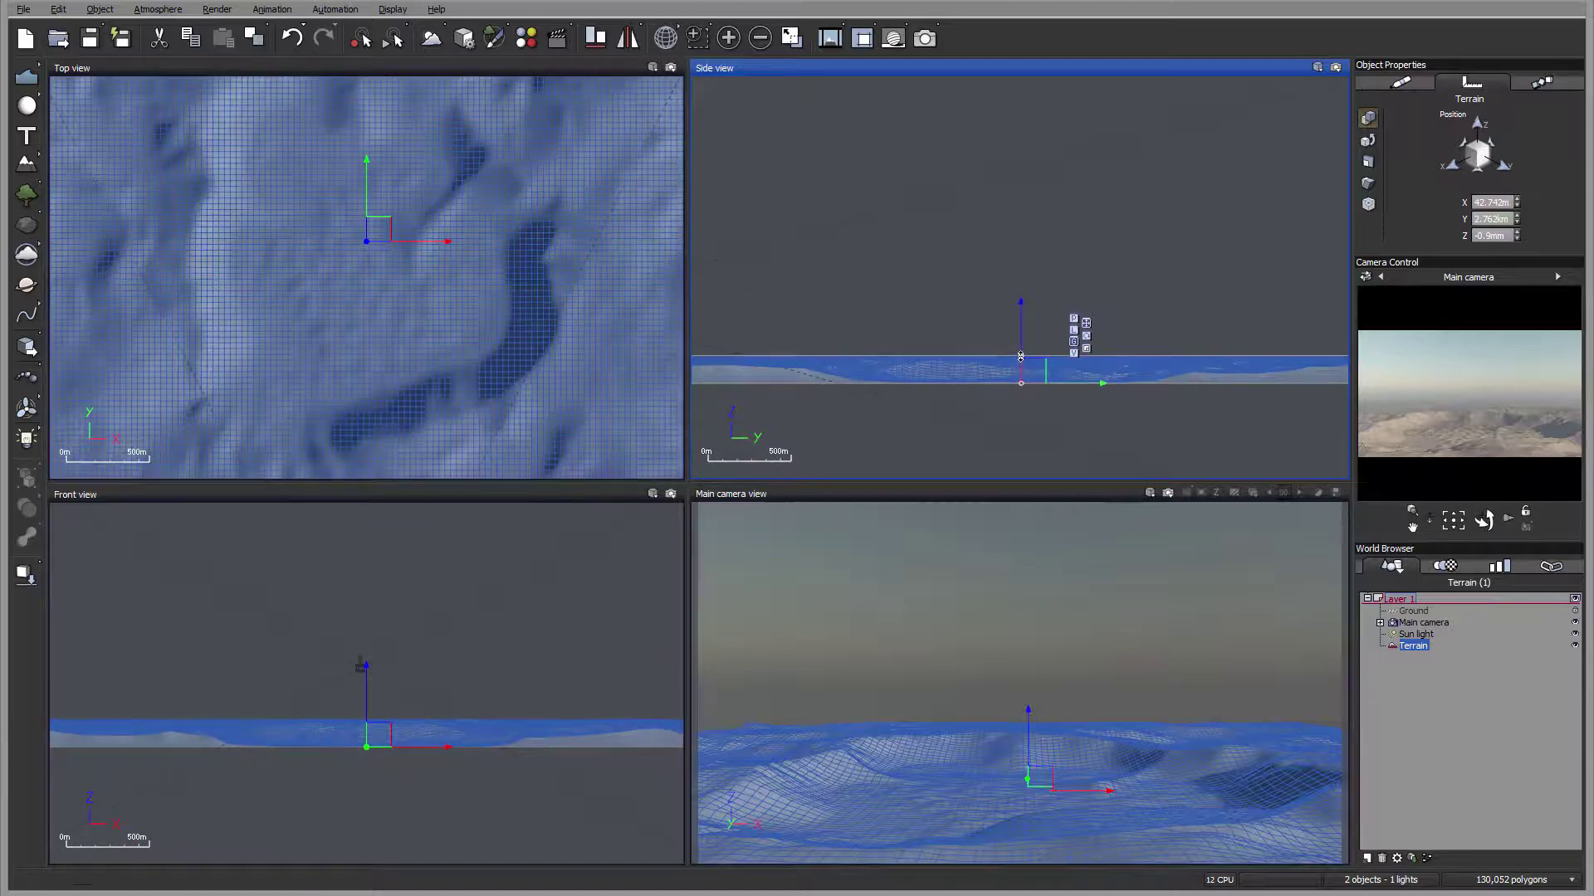
drag(1020, 357, 1021, 294)
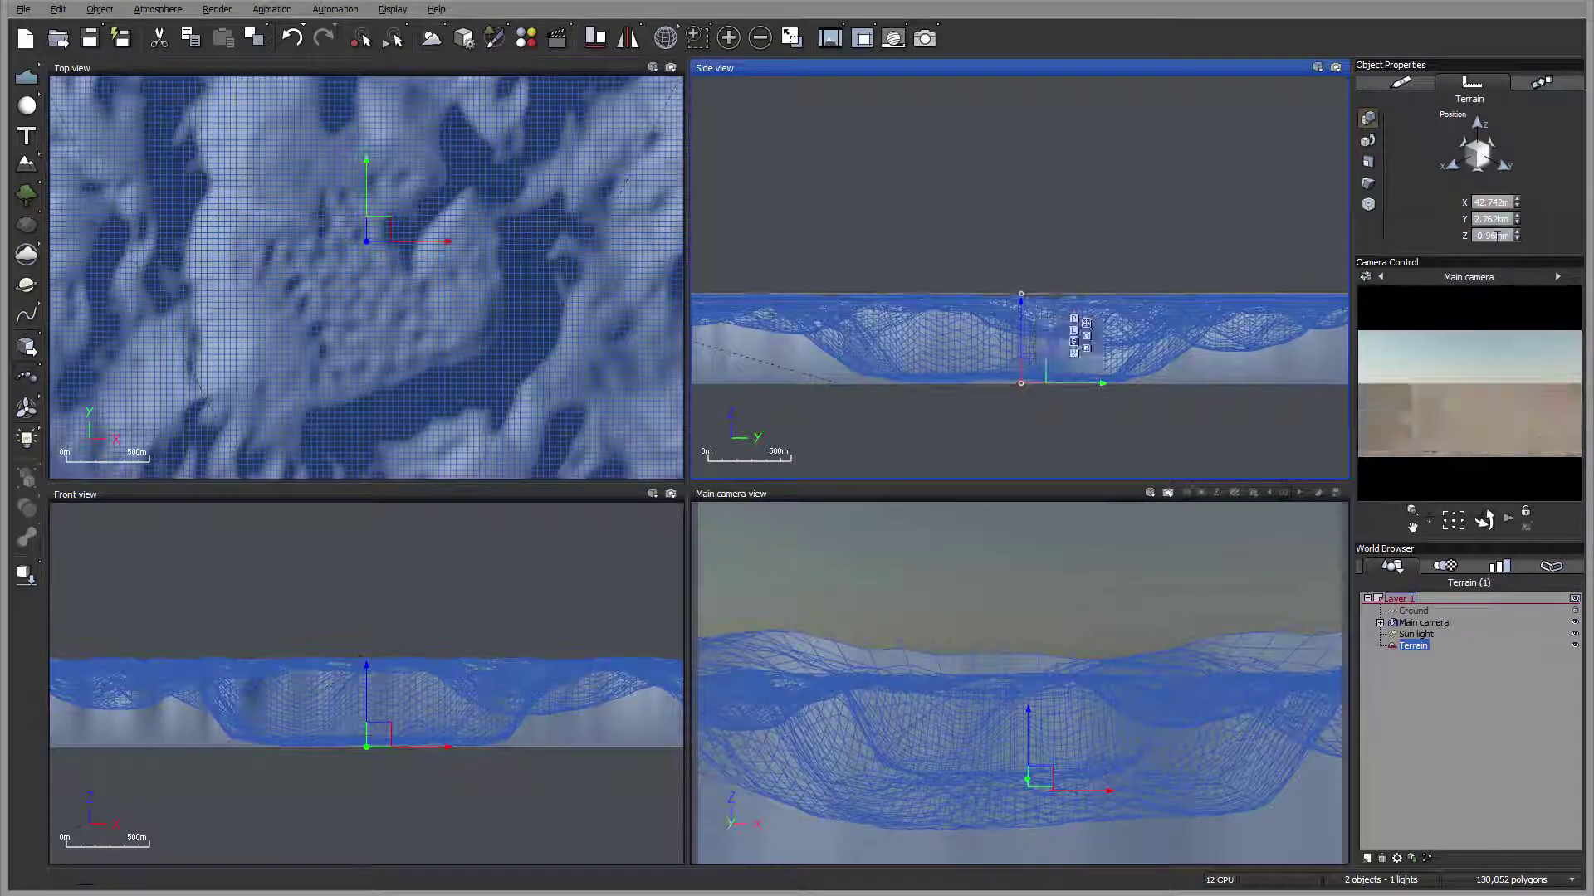
right_drag(1057, 232, 979, 197)
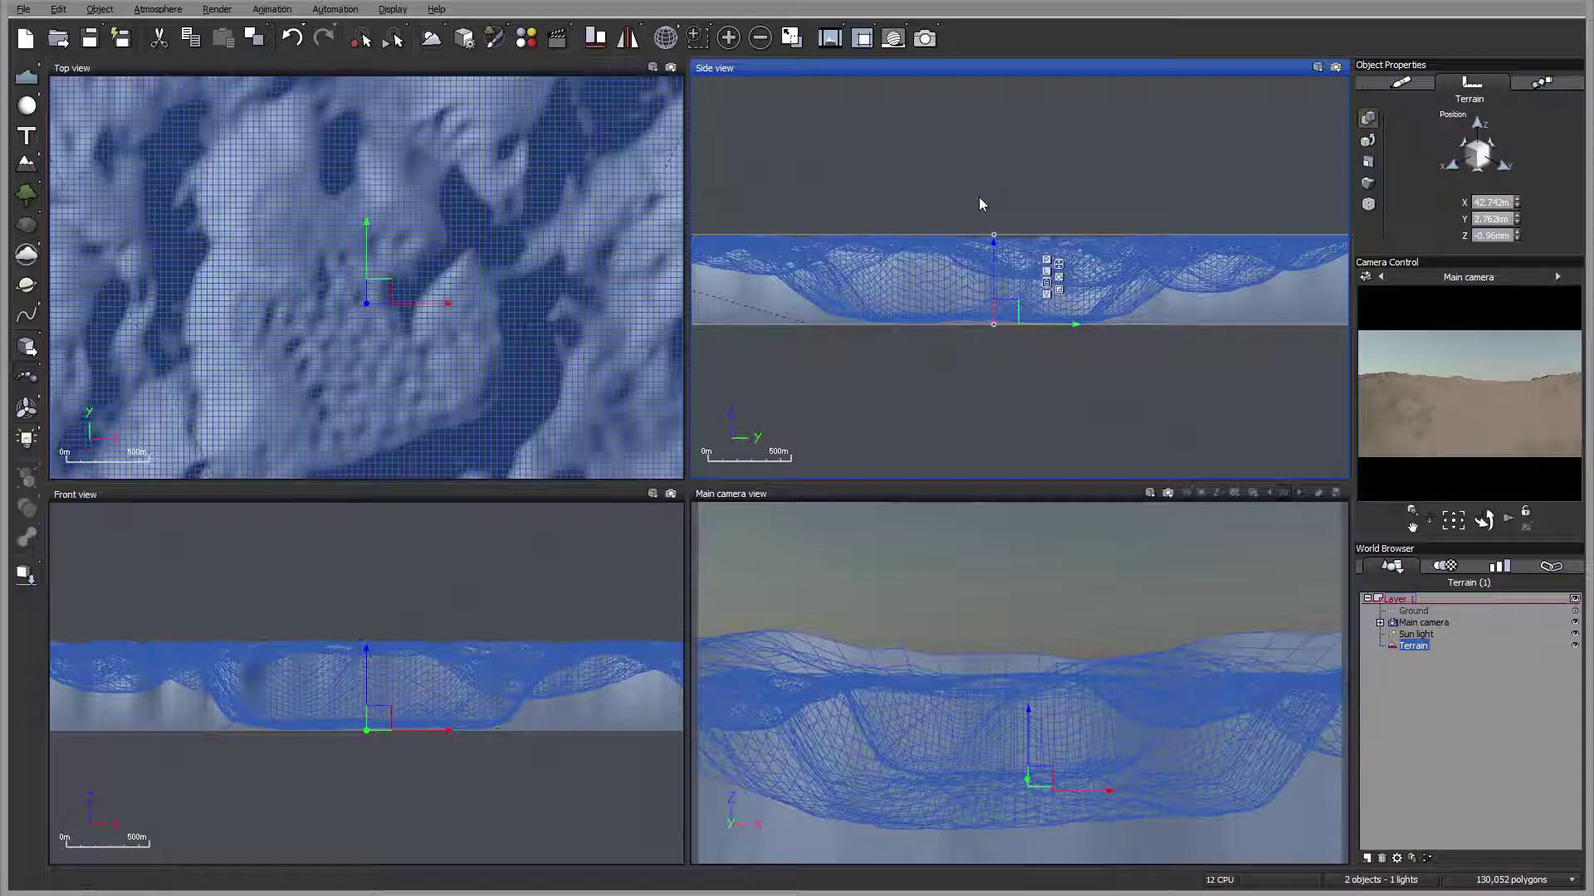
drag(999, 276, 998, 274)
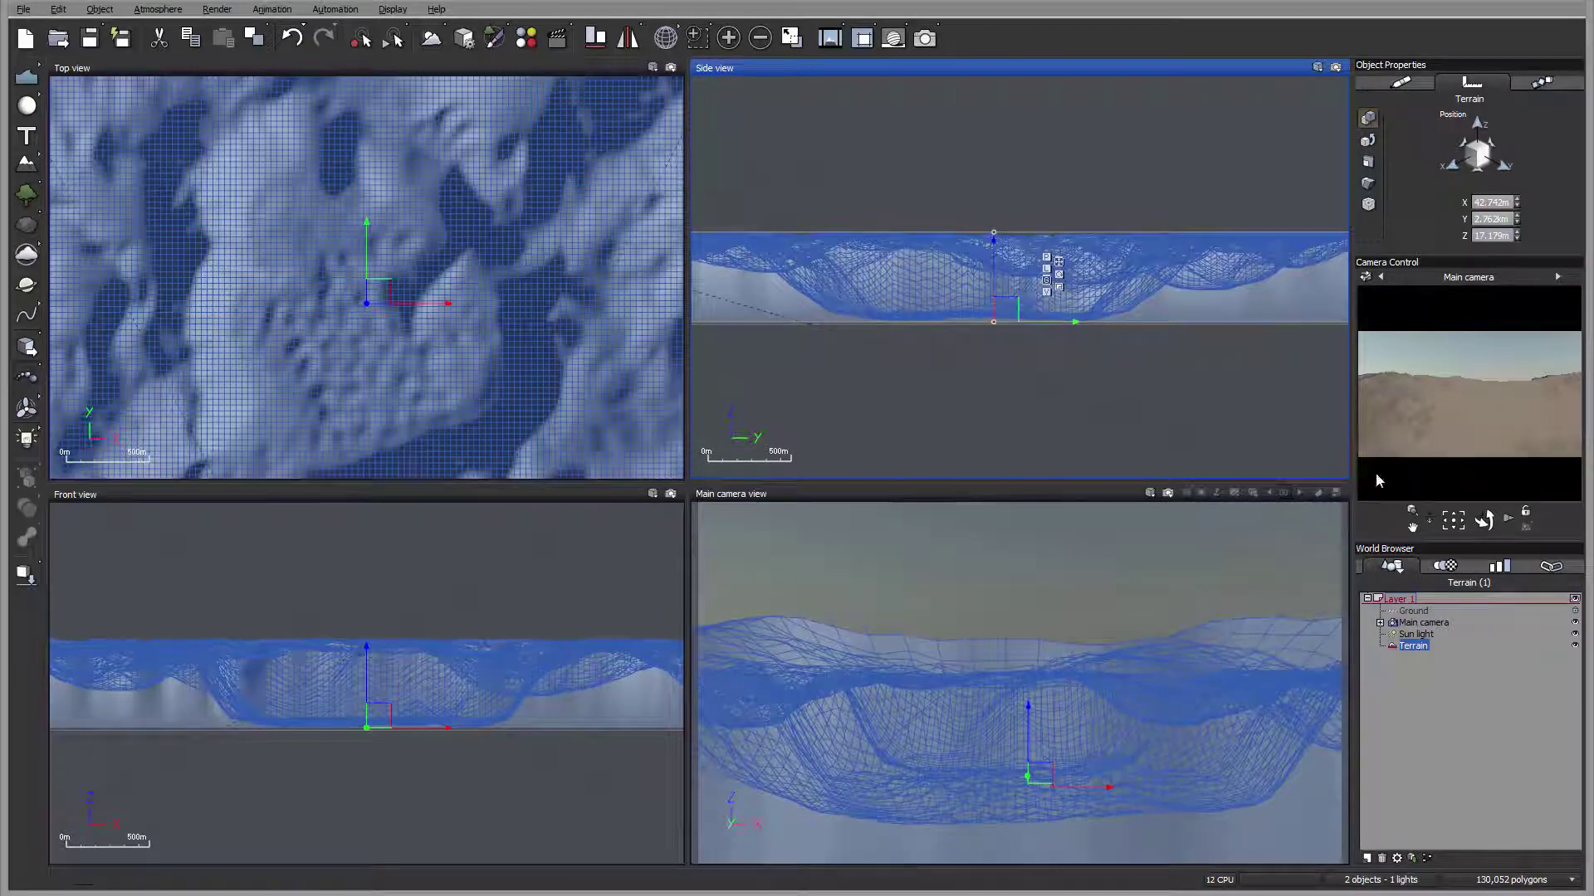
Lift the main camera high above the terrain and tilt it down toward the canyon
click(1425, 622)
right_drag(1137, 343, 850, 441)
drag(746, 364, 773, 311)
right_drag(464, 325, 443, 199)
drag(1486, 521, 1484, 556)
drag(899, 296, 957, 295)
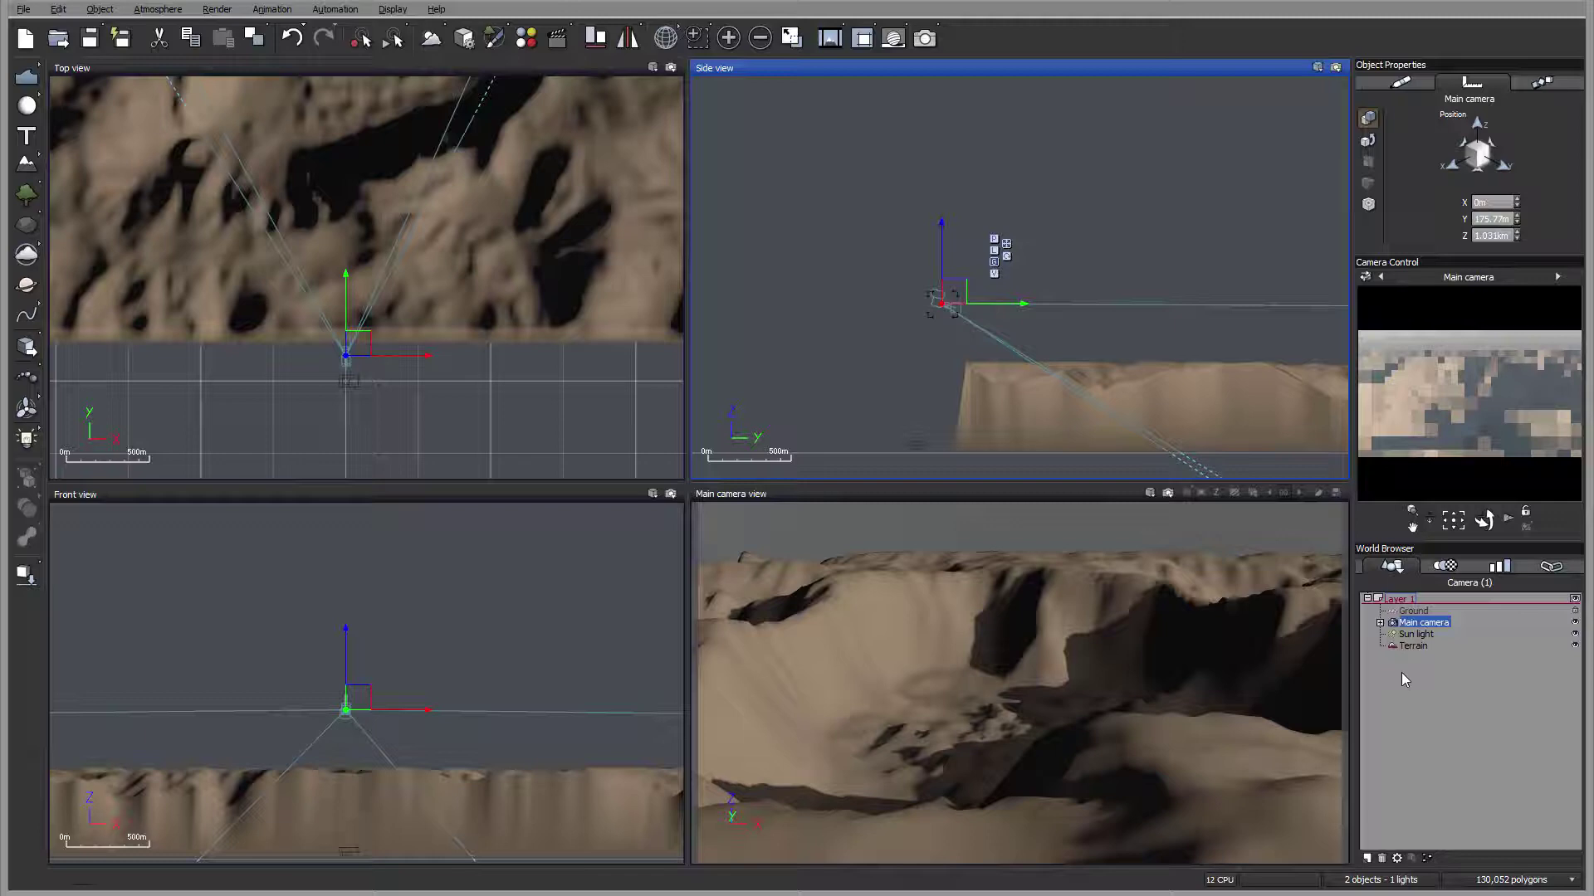
Flatten the terrain to a lower height and lower the camera toward the canyon floor
click(1424, 646)
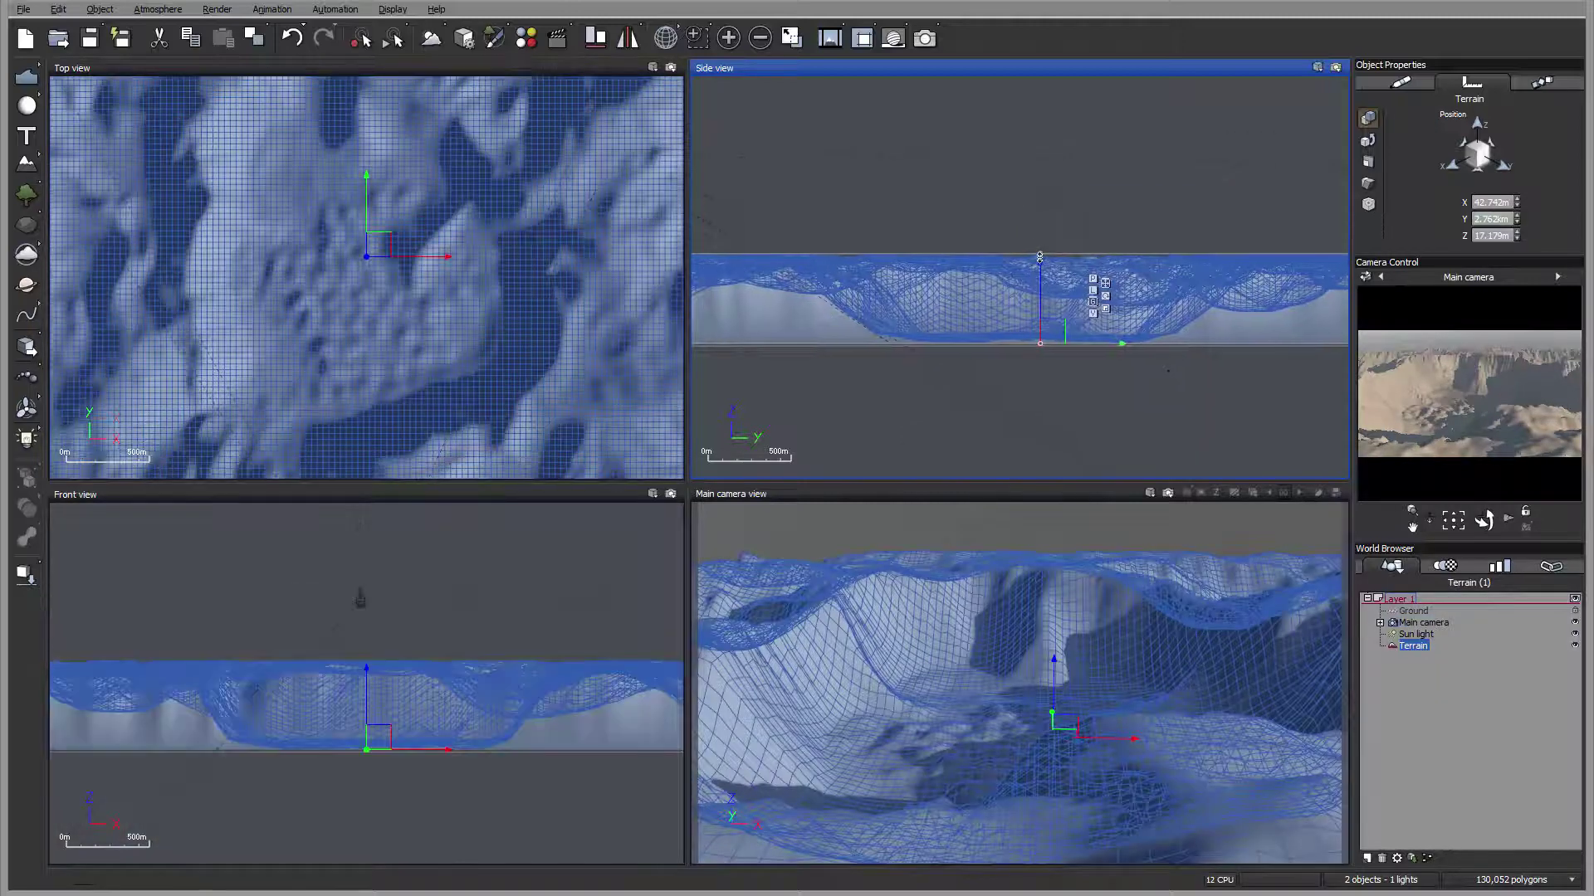
drag(1039, 257, 1039, 293)
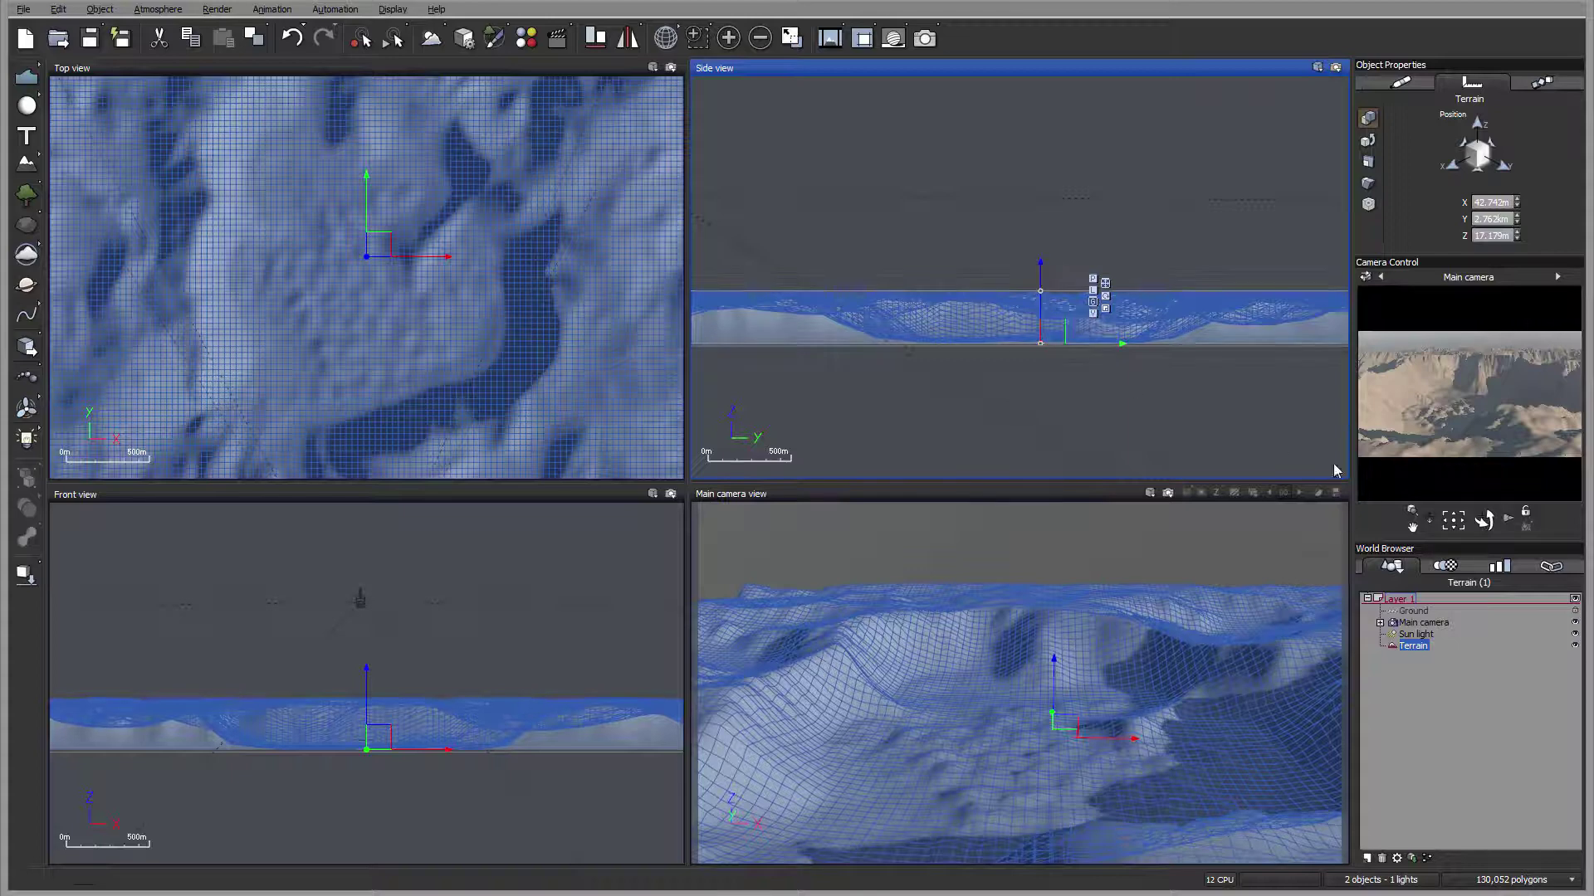
click(1424, 622)
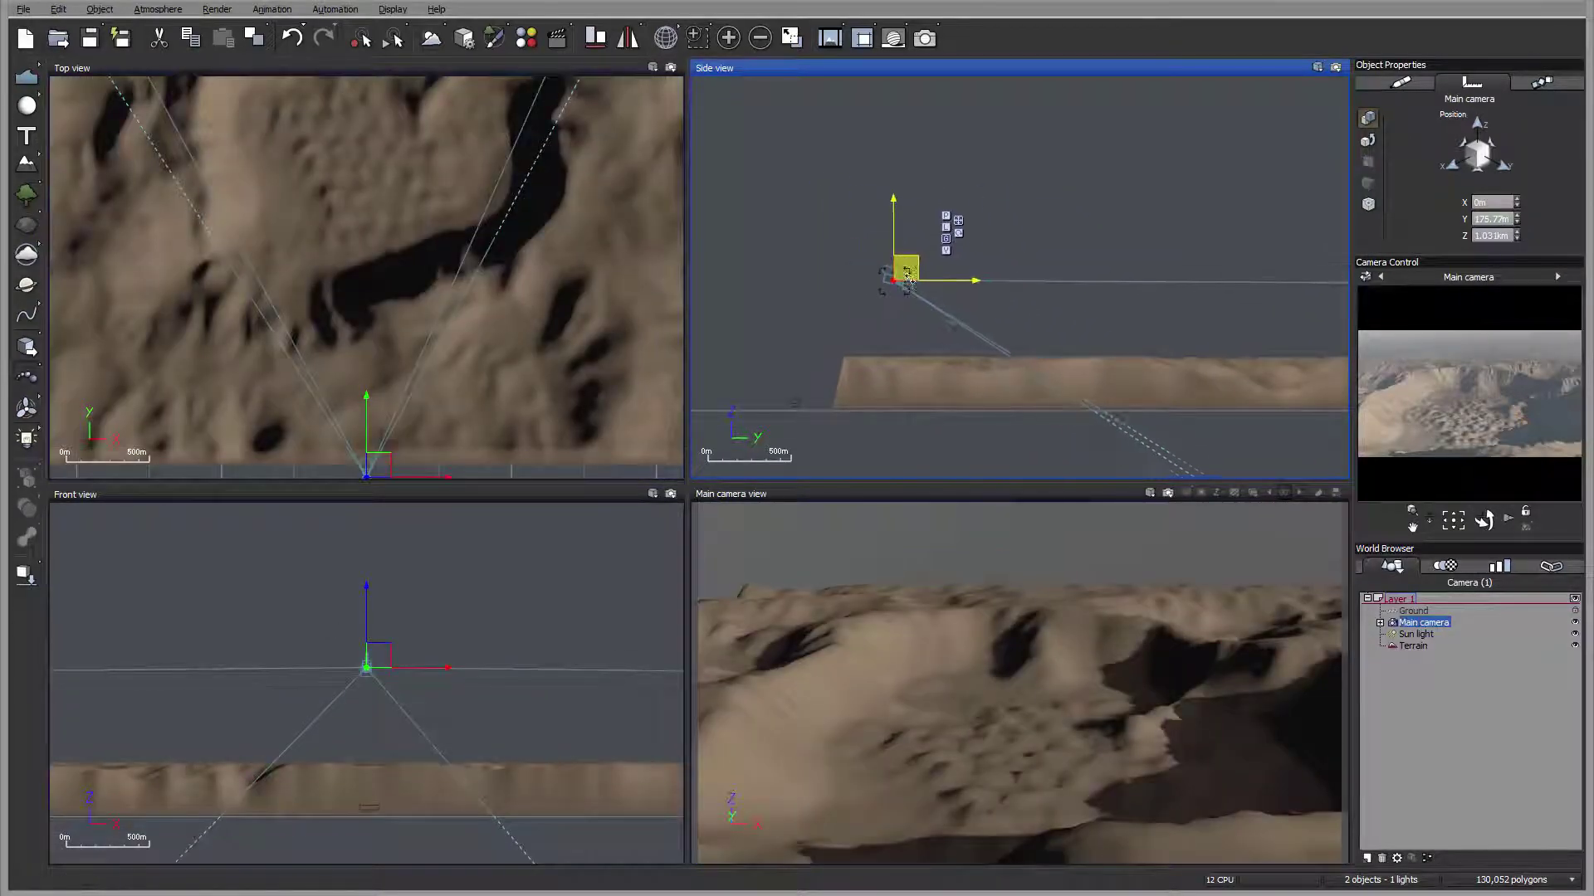
drag(910, 278, 899, 292)
right_drag(496, 291, 513, 387)
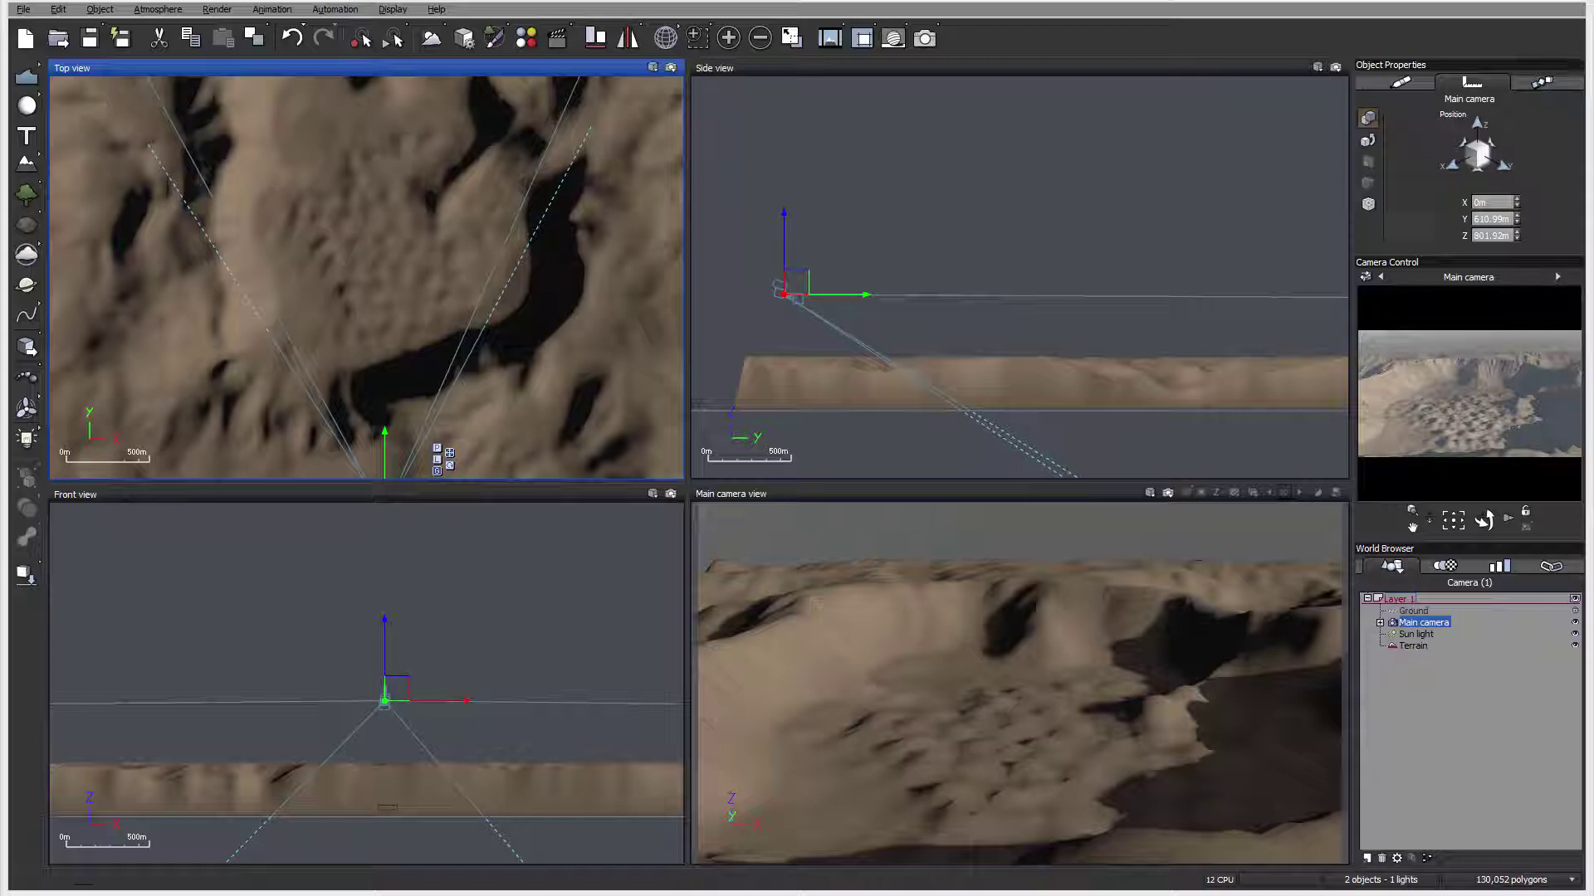
Render the main camera view to screen at 800x450 and dismiss Post Render Options
click(924, 38)
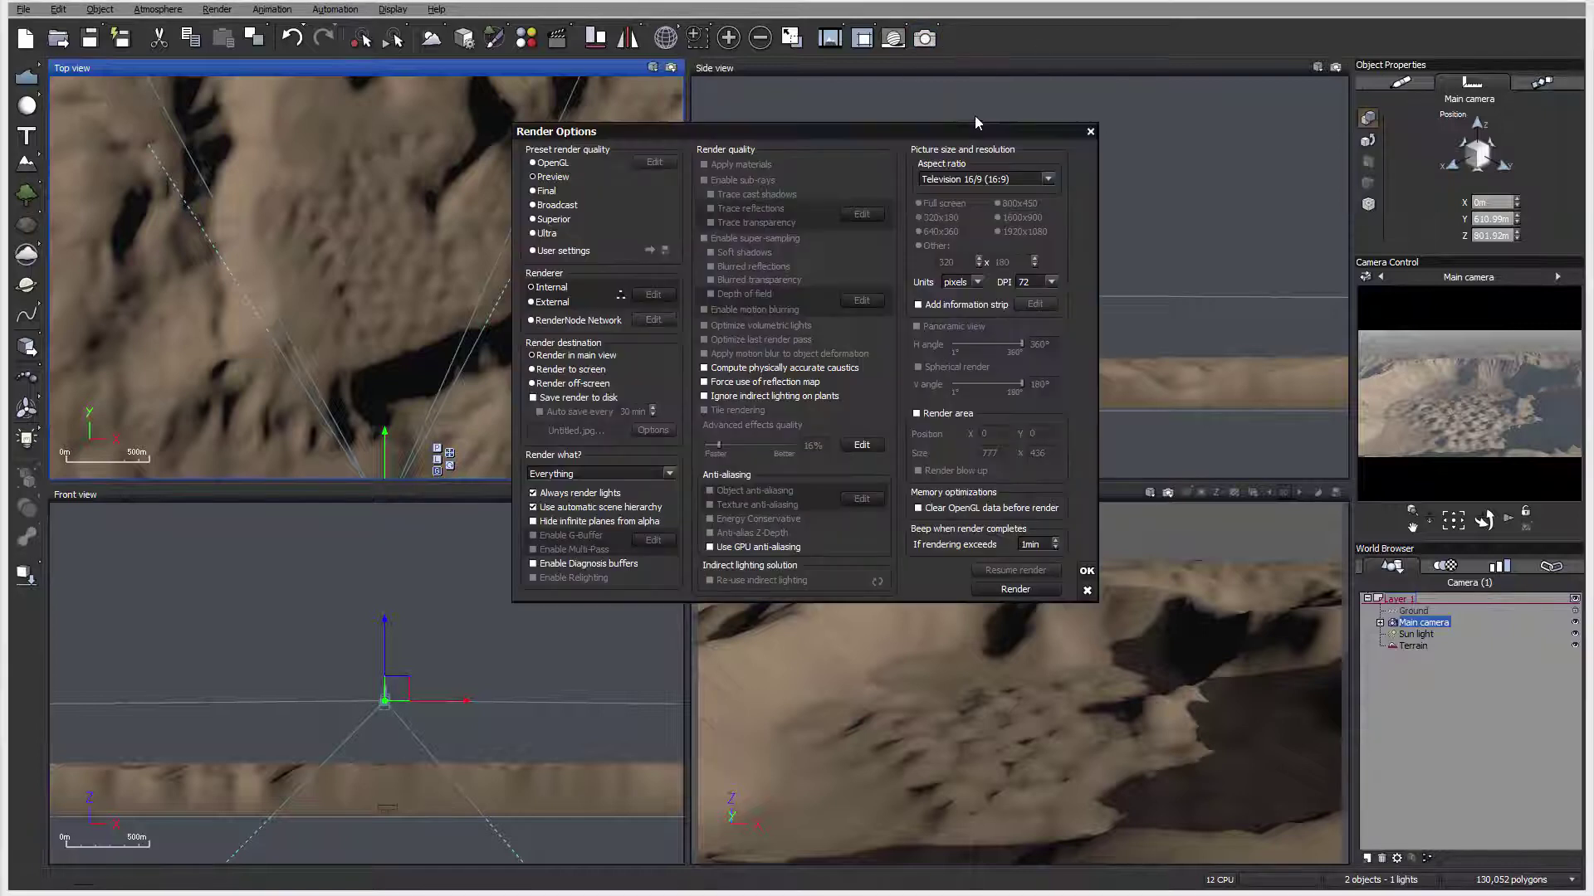
click(563, 370)
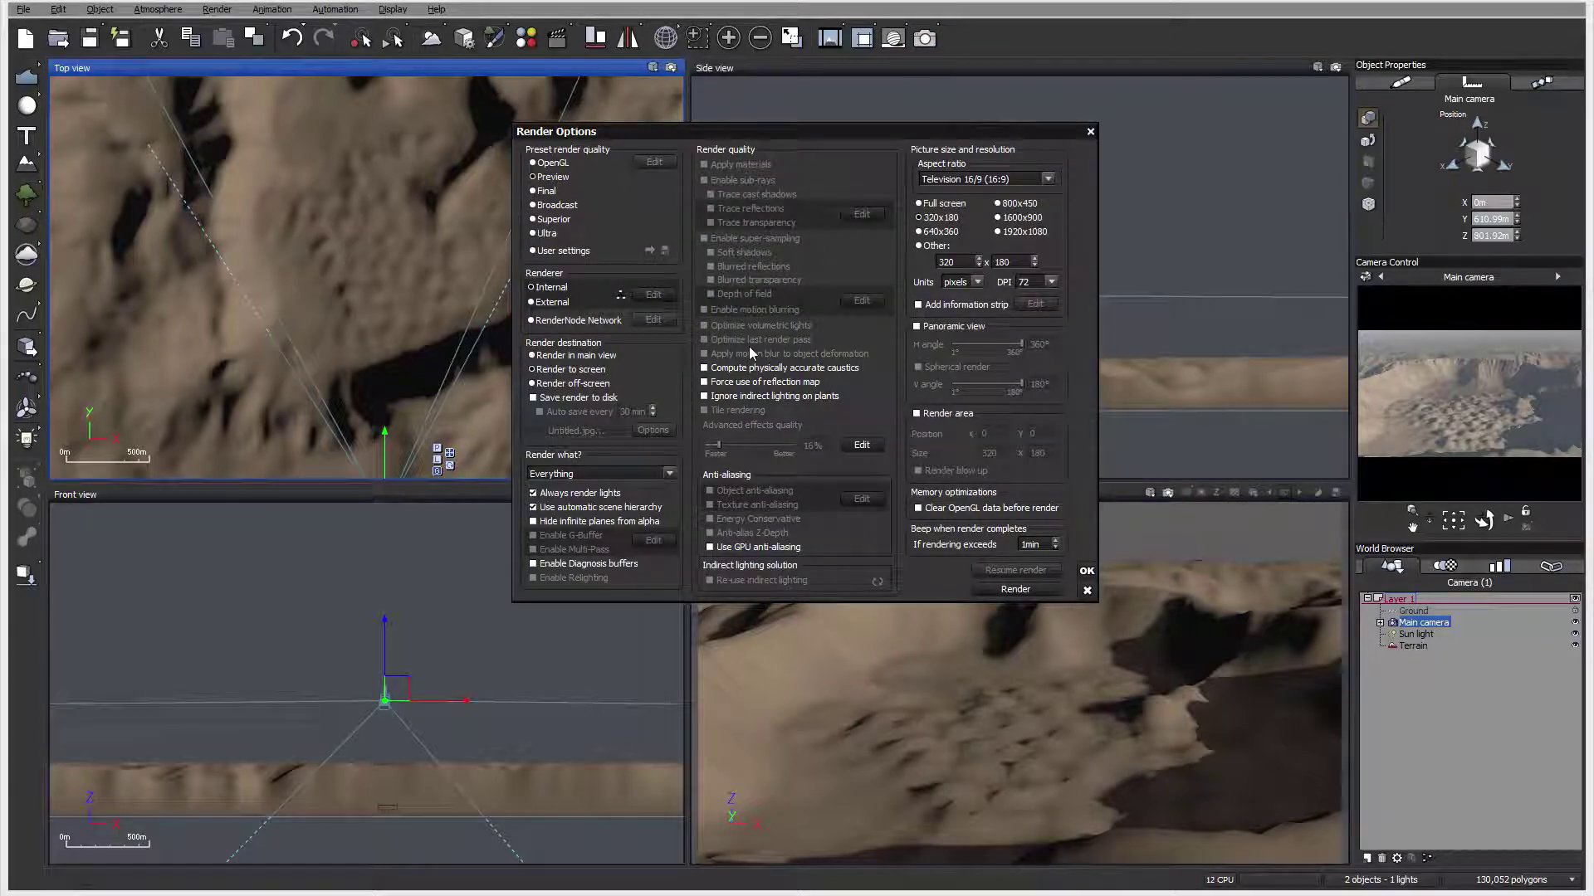
click(1013, 589)
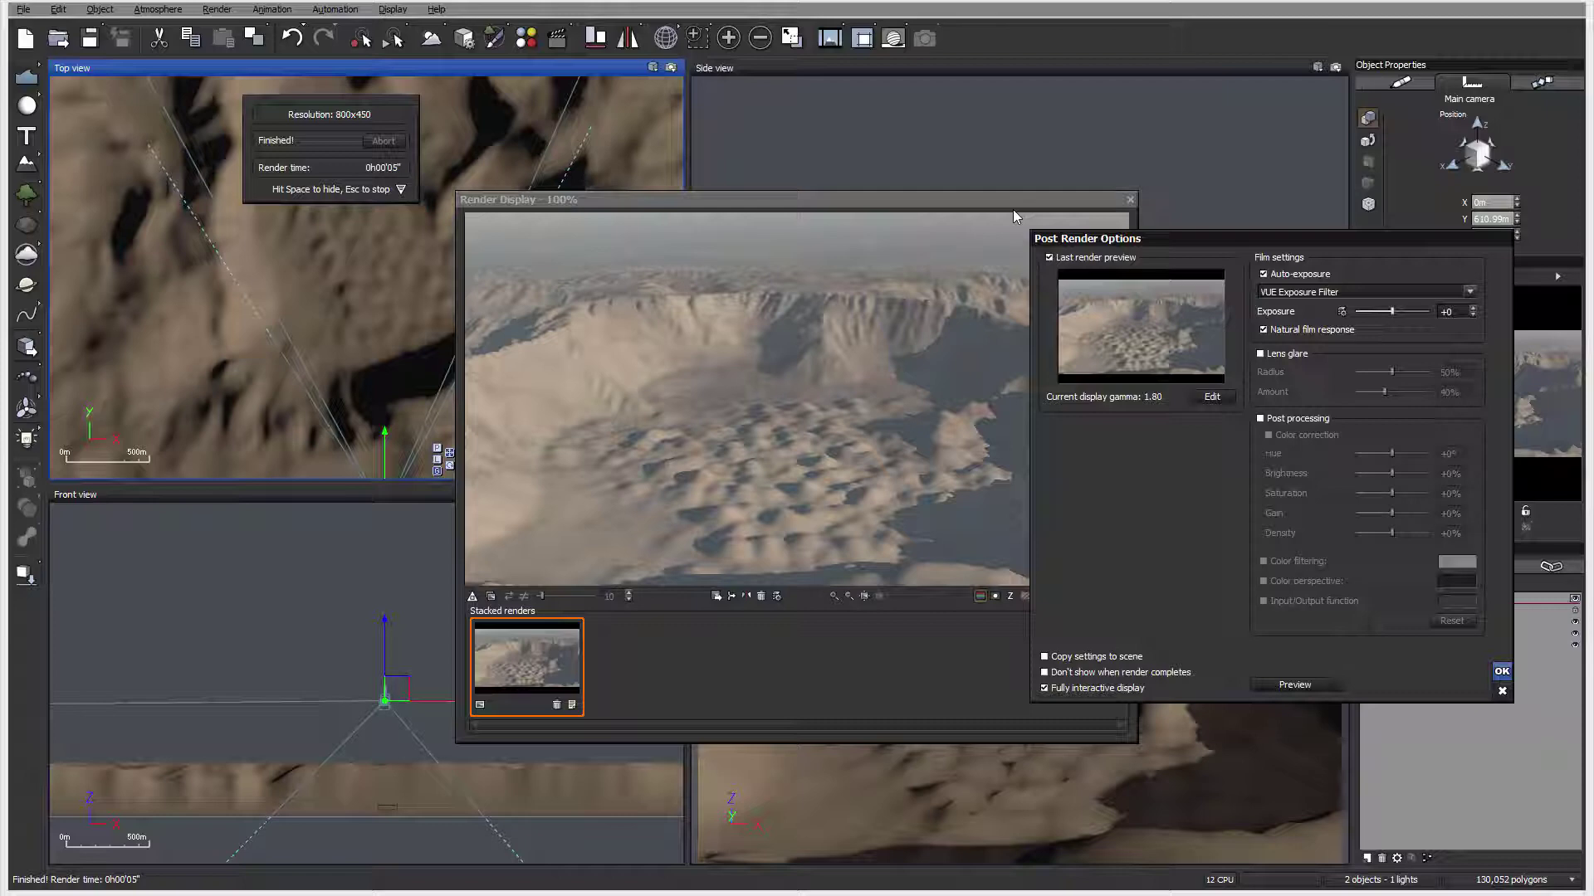
key(Return)
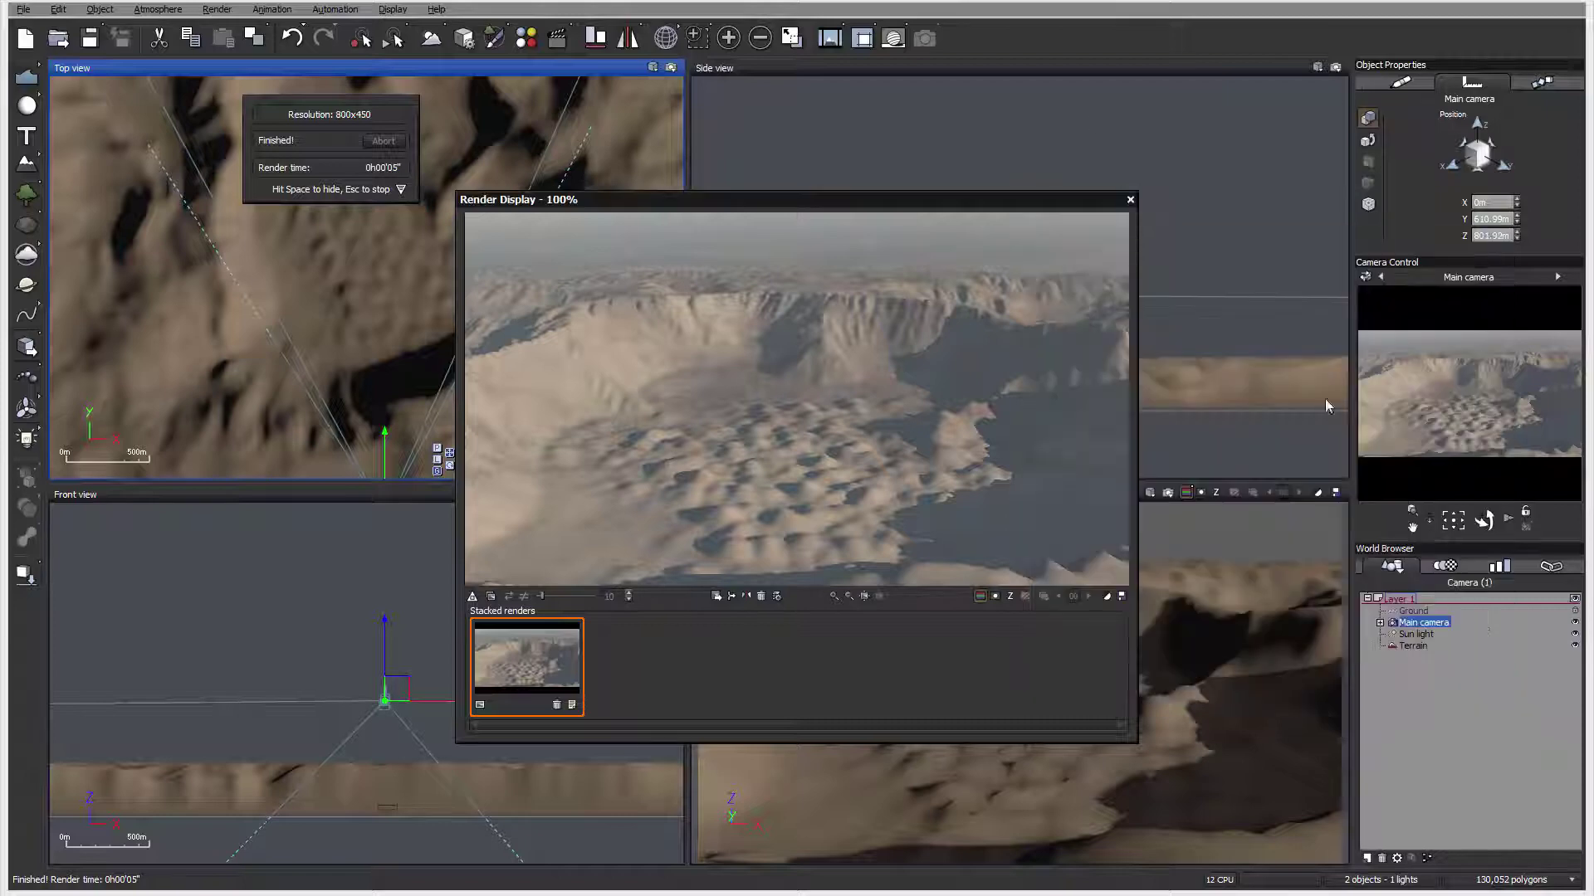
Close the render, raise the terrain's resolution in the Terrain Editor, and reset it flat
click(1129, 200)
click(566, 315)
right_click(566, 315)
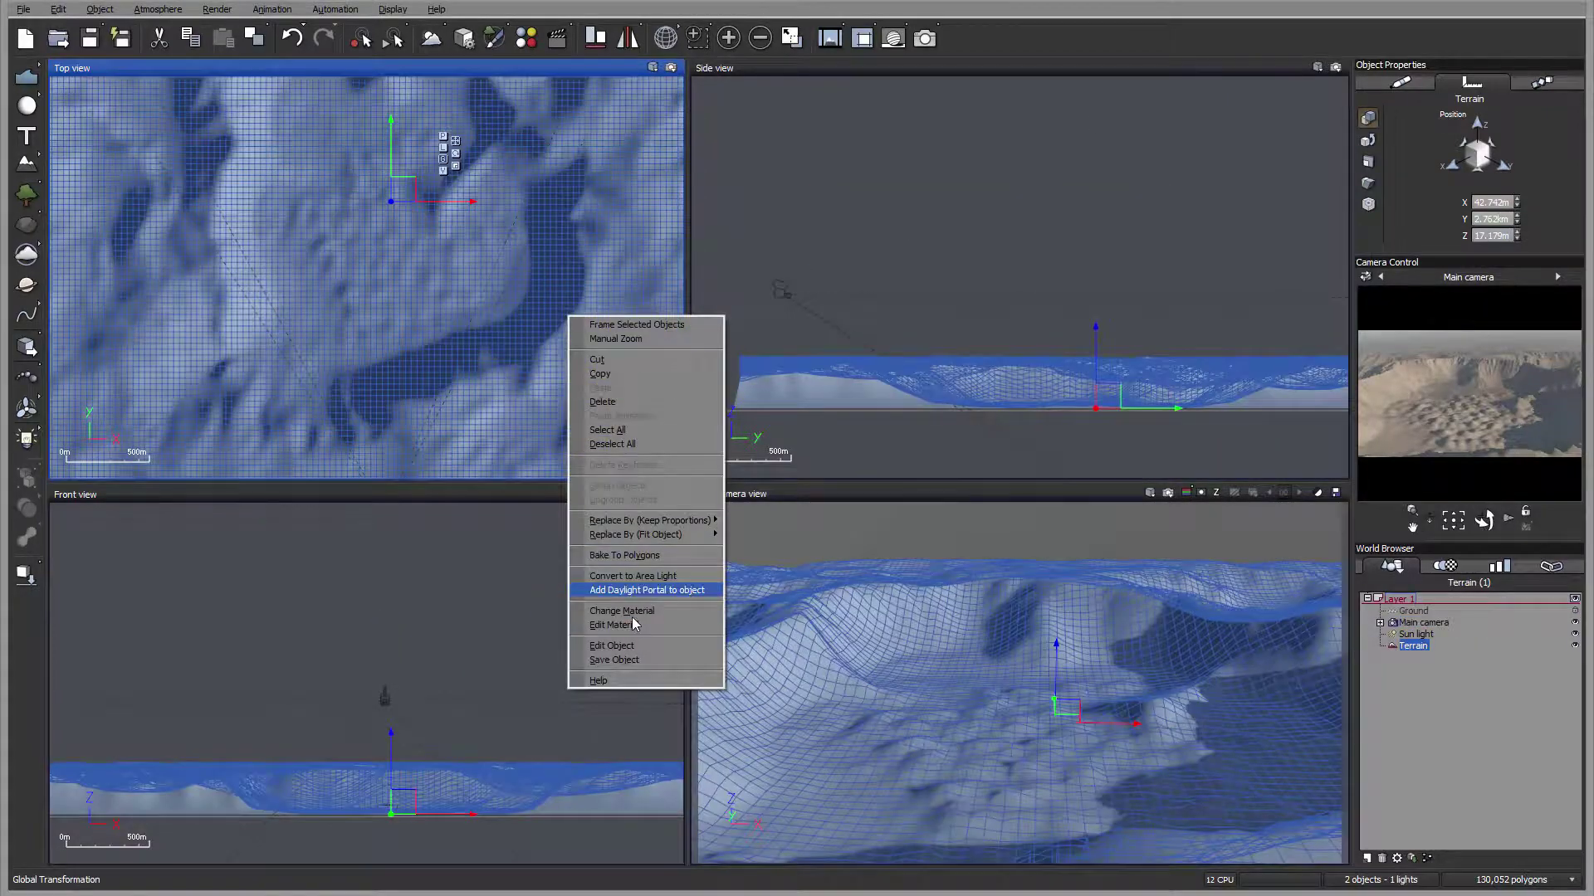
click(614, 645)
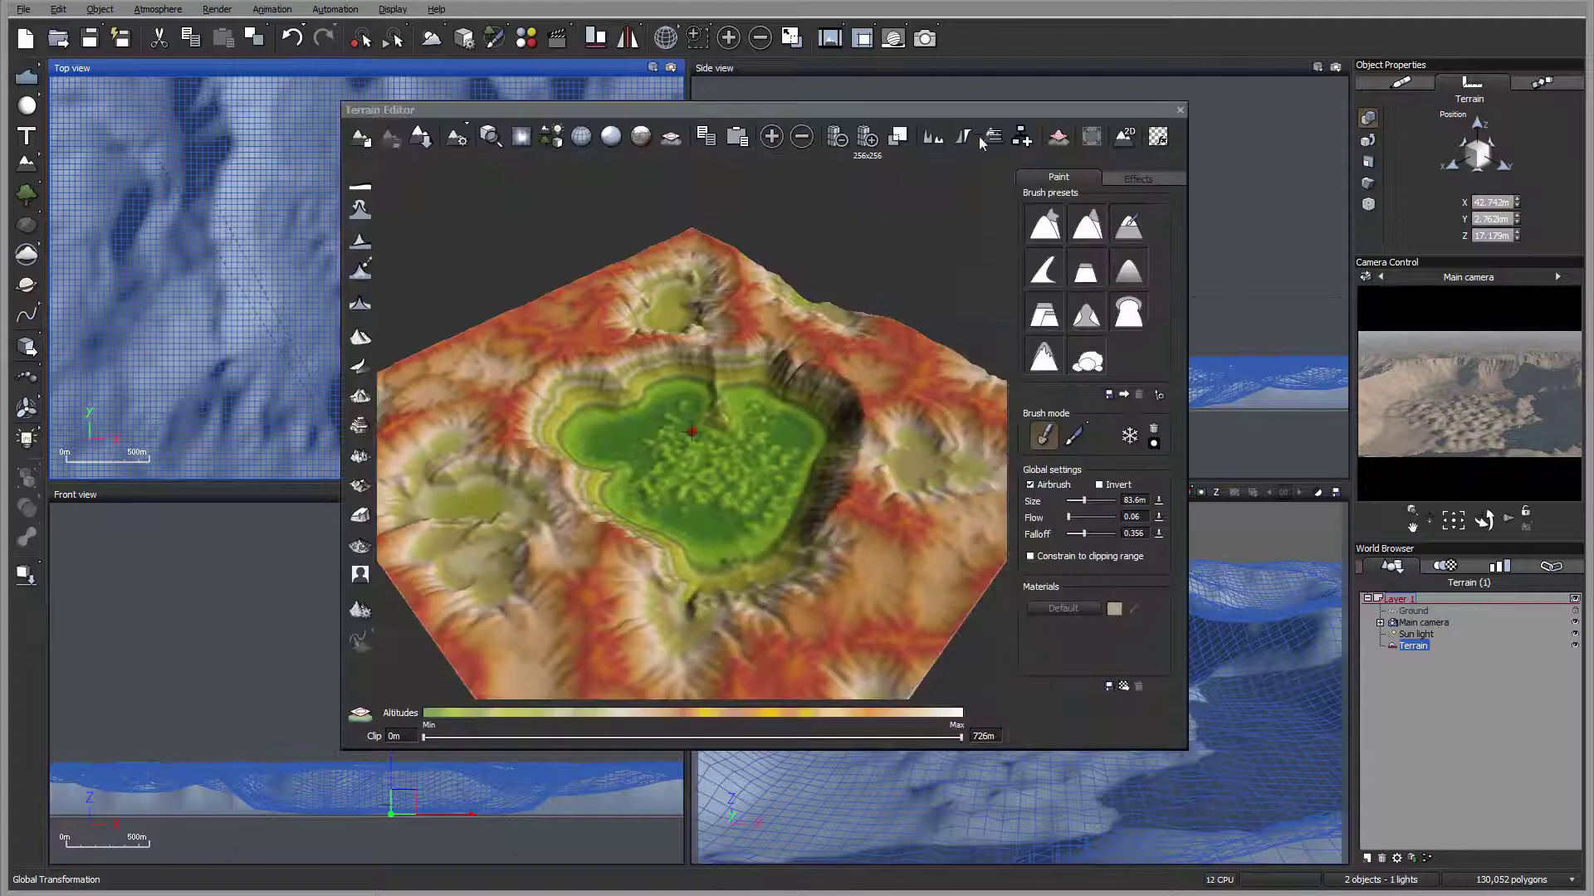
click(867, 139)
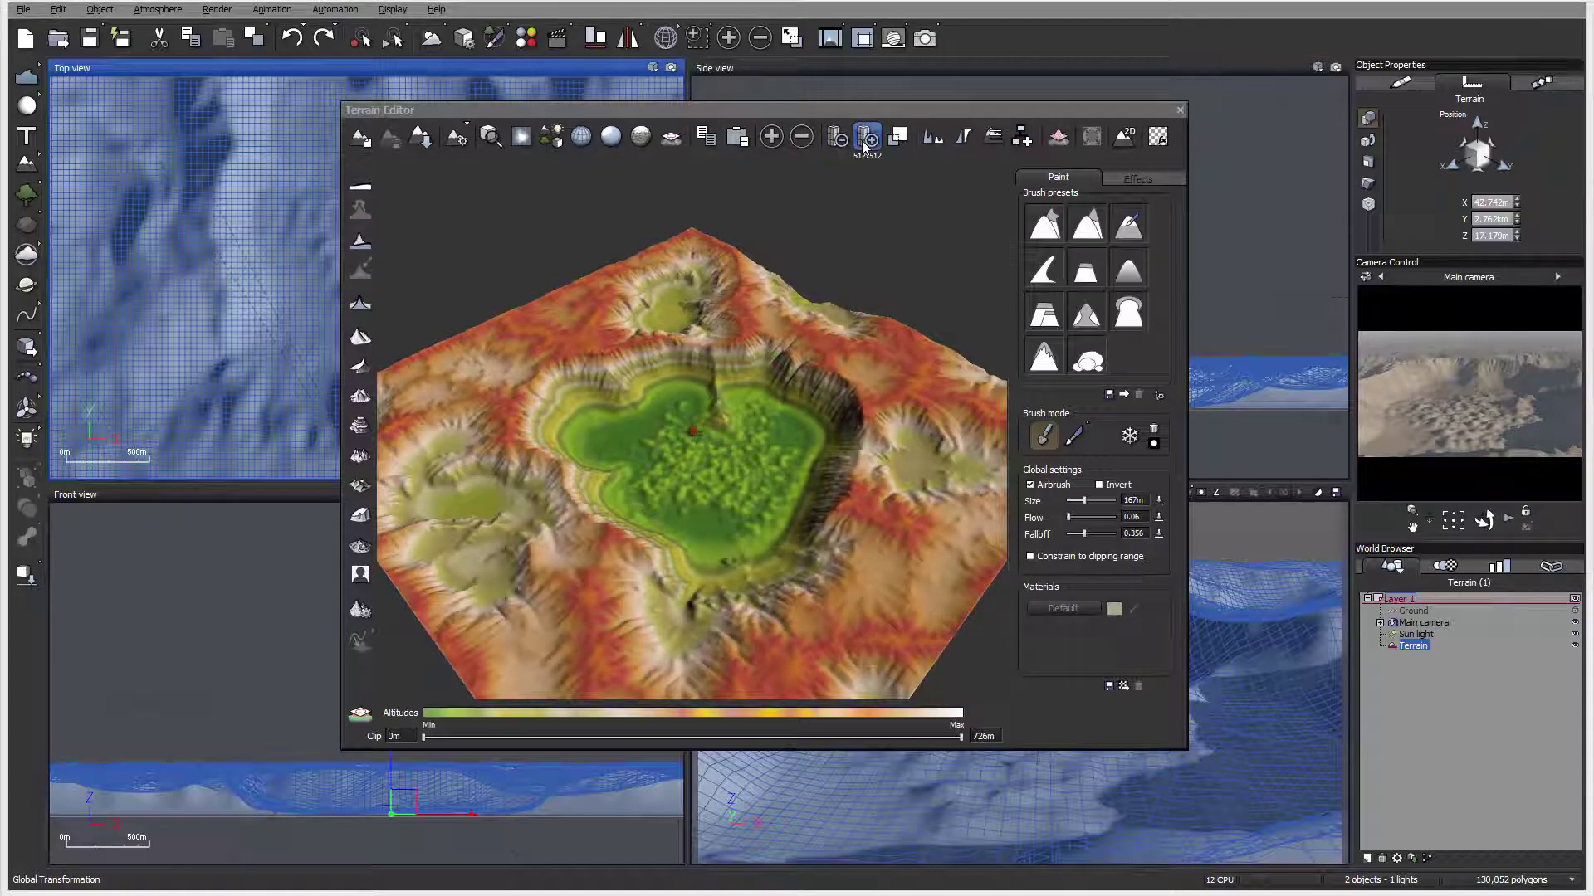
click(867, 139)
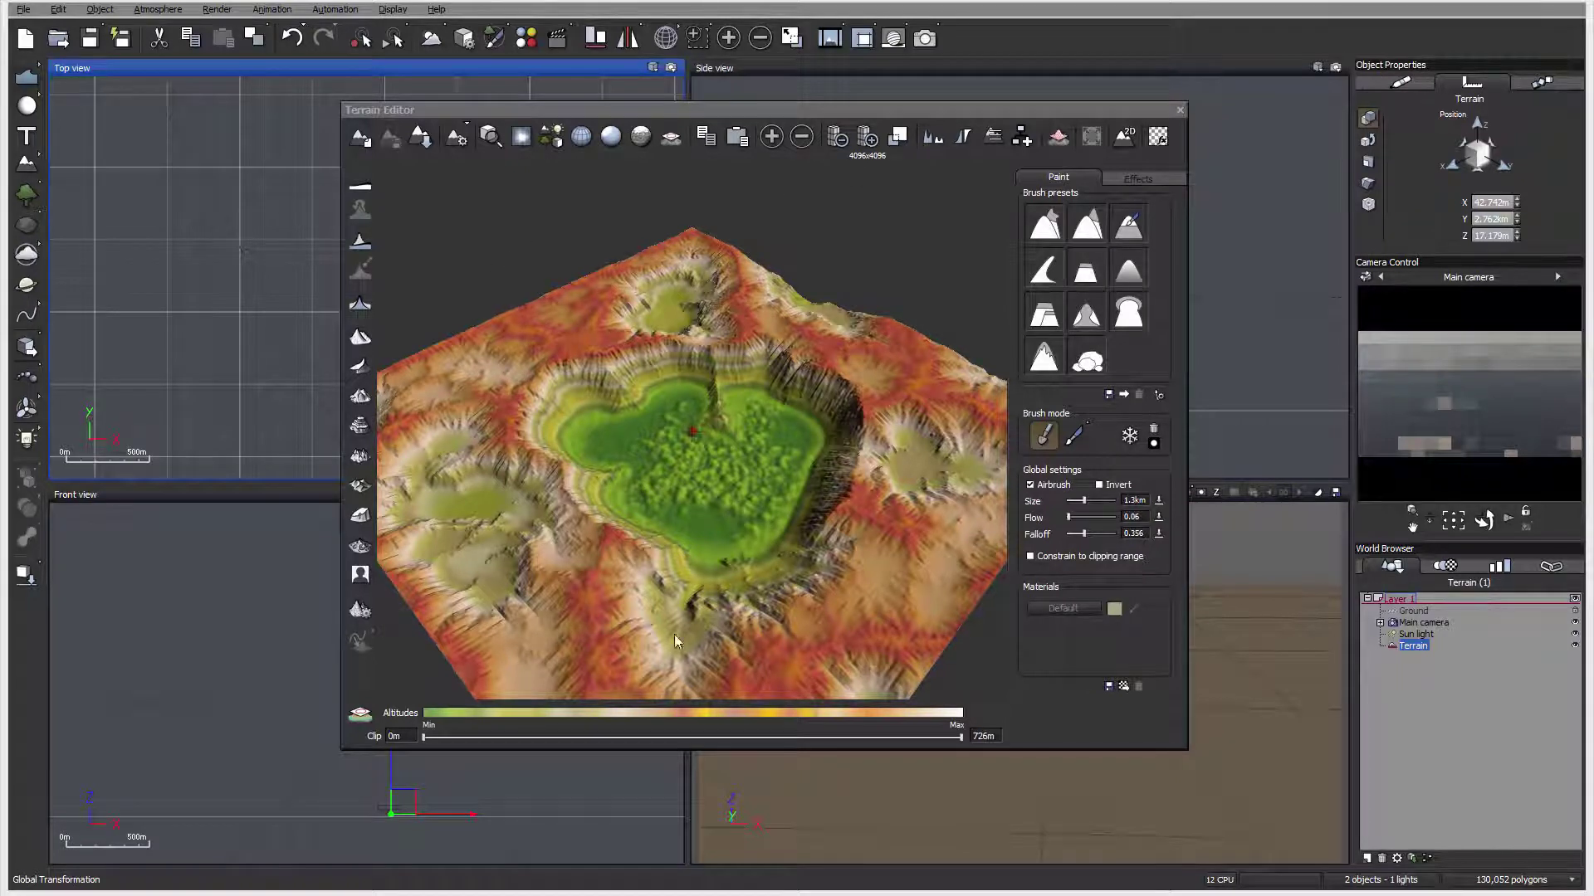
click(358, 191)
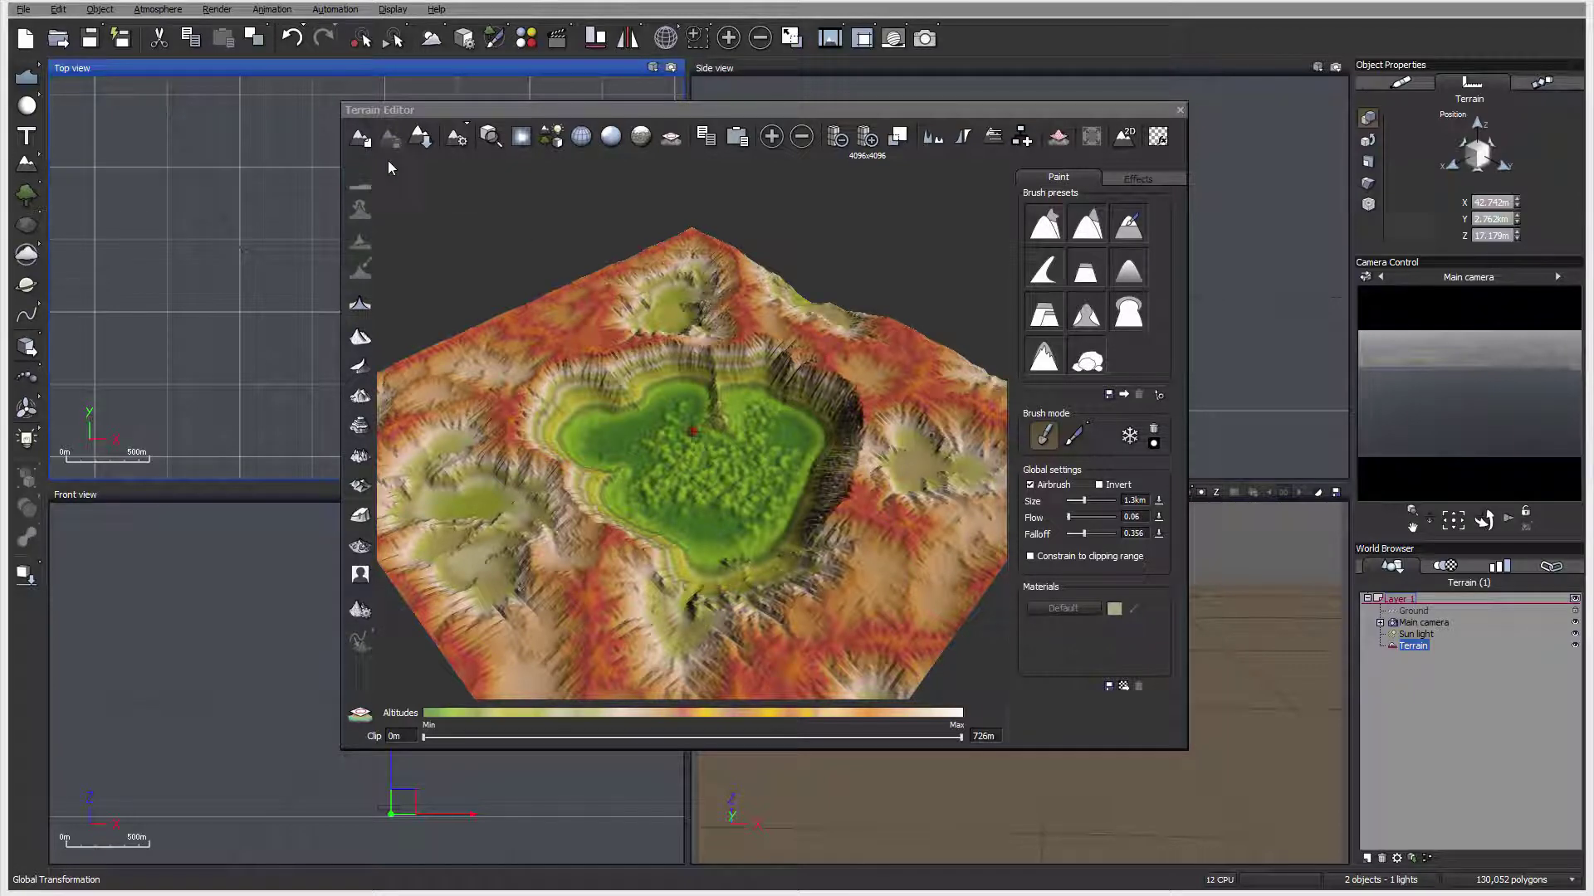
click(367, 189)
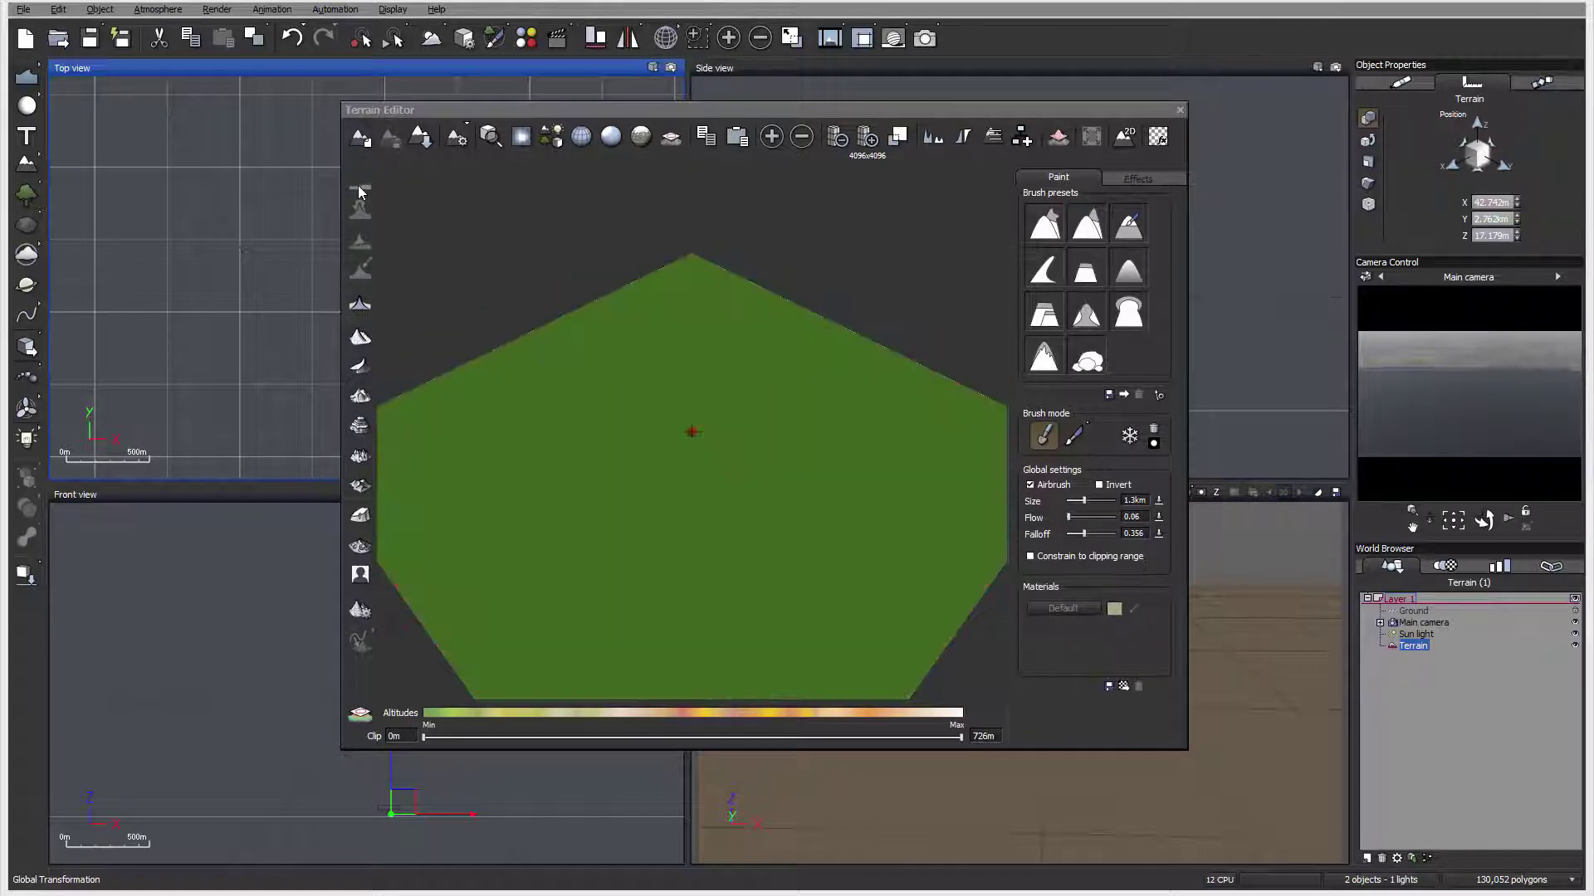
Reimport the rm-output.tif heightmap from Bitmaps into the terrain
click(359, 577)
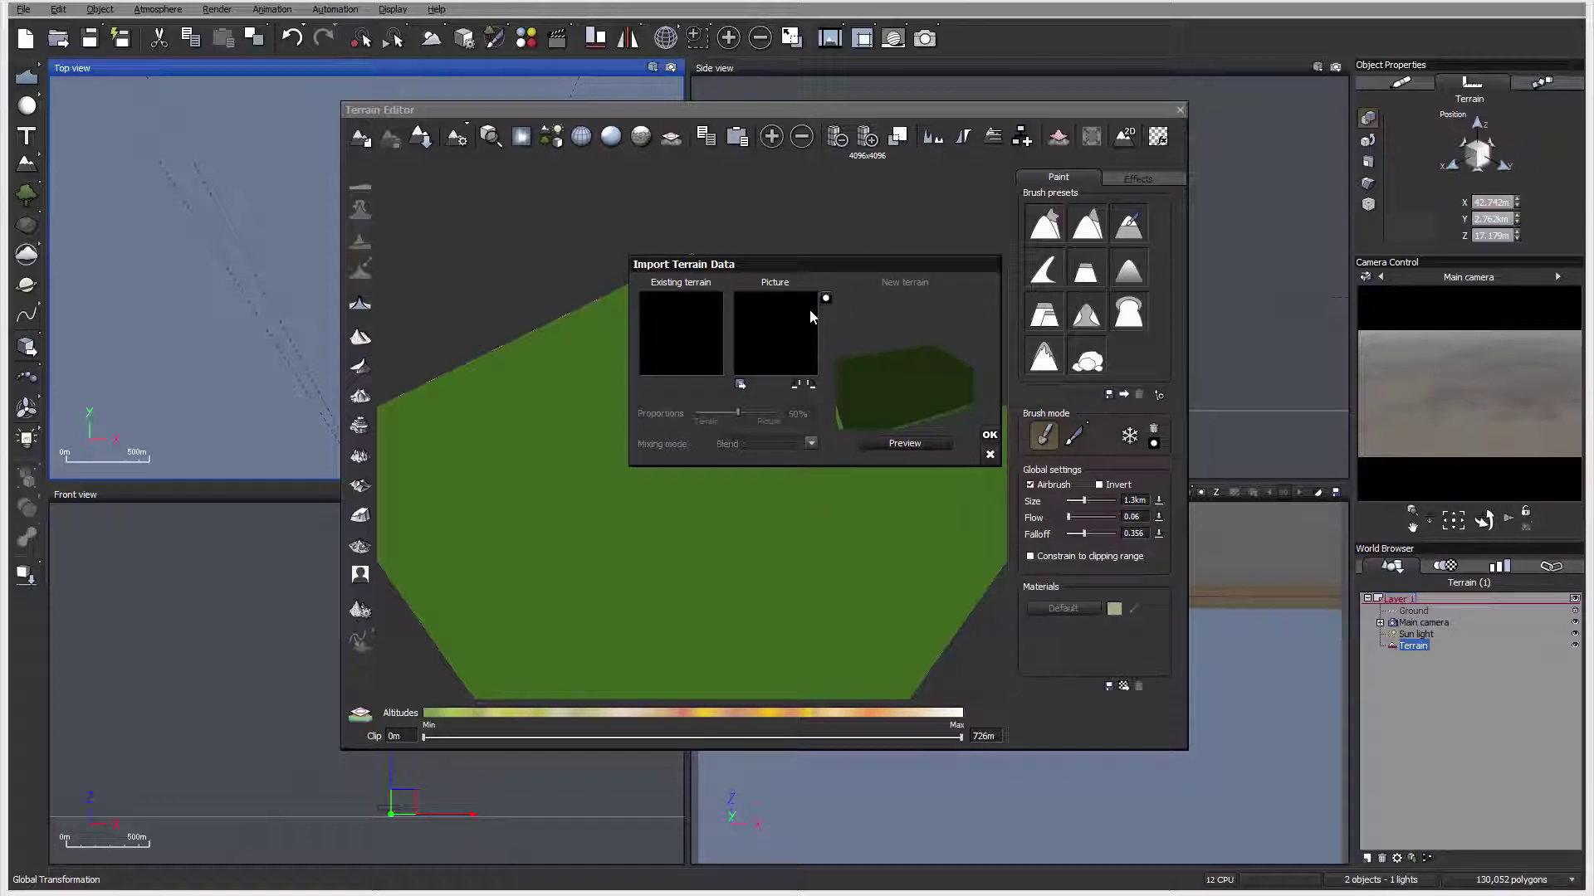
click(740, 385)
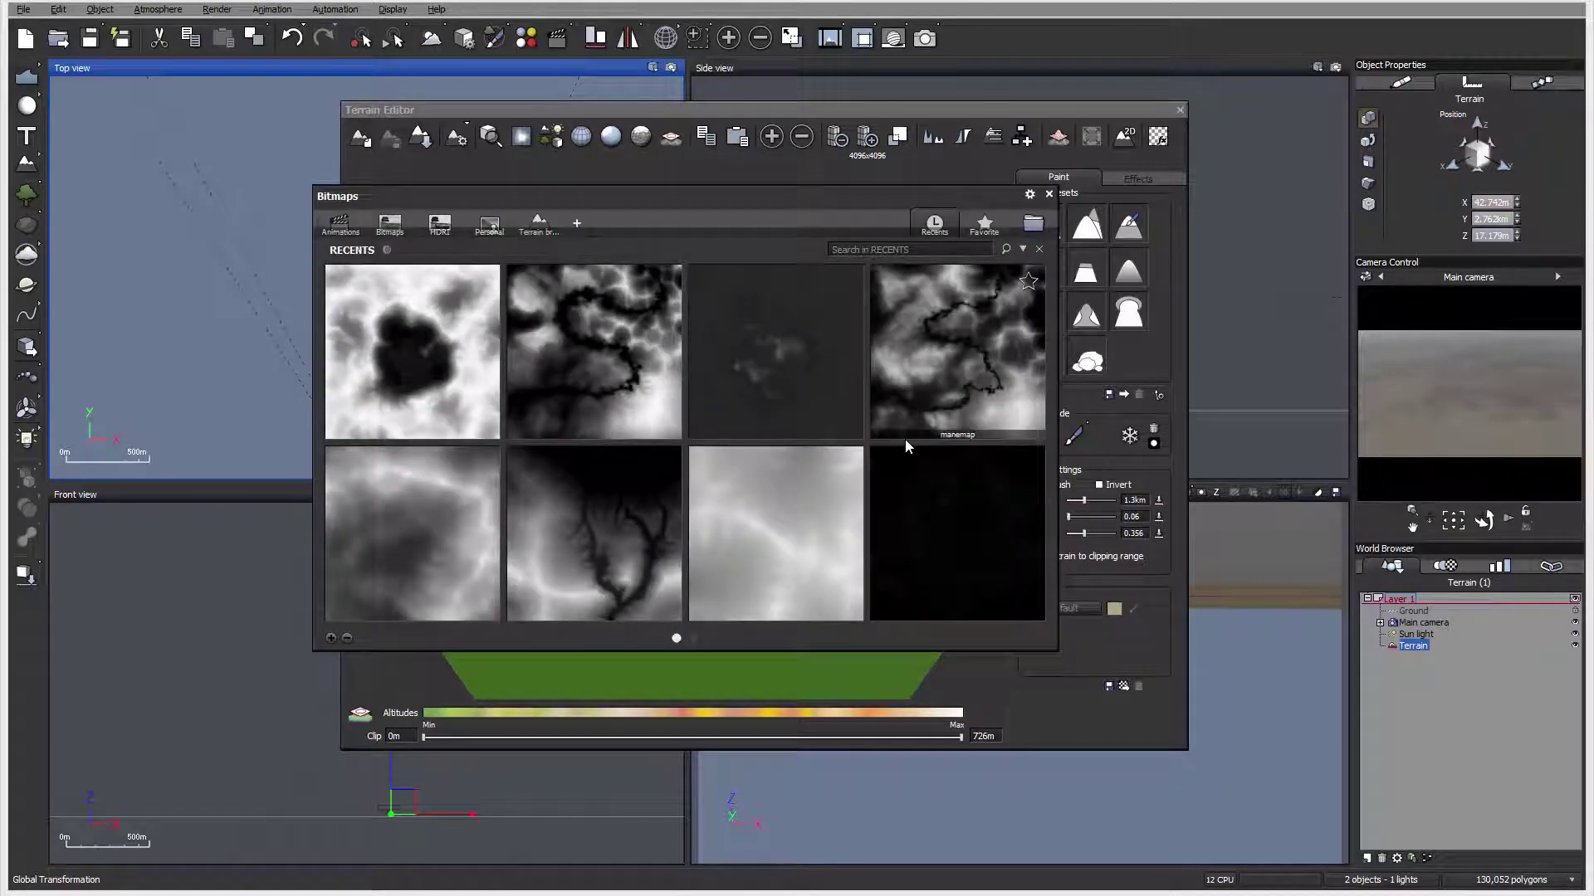
mouse_move(405, 364)
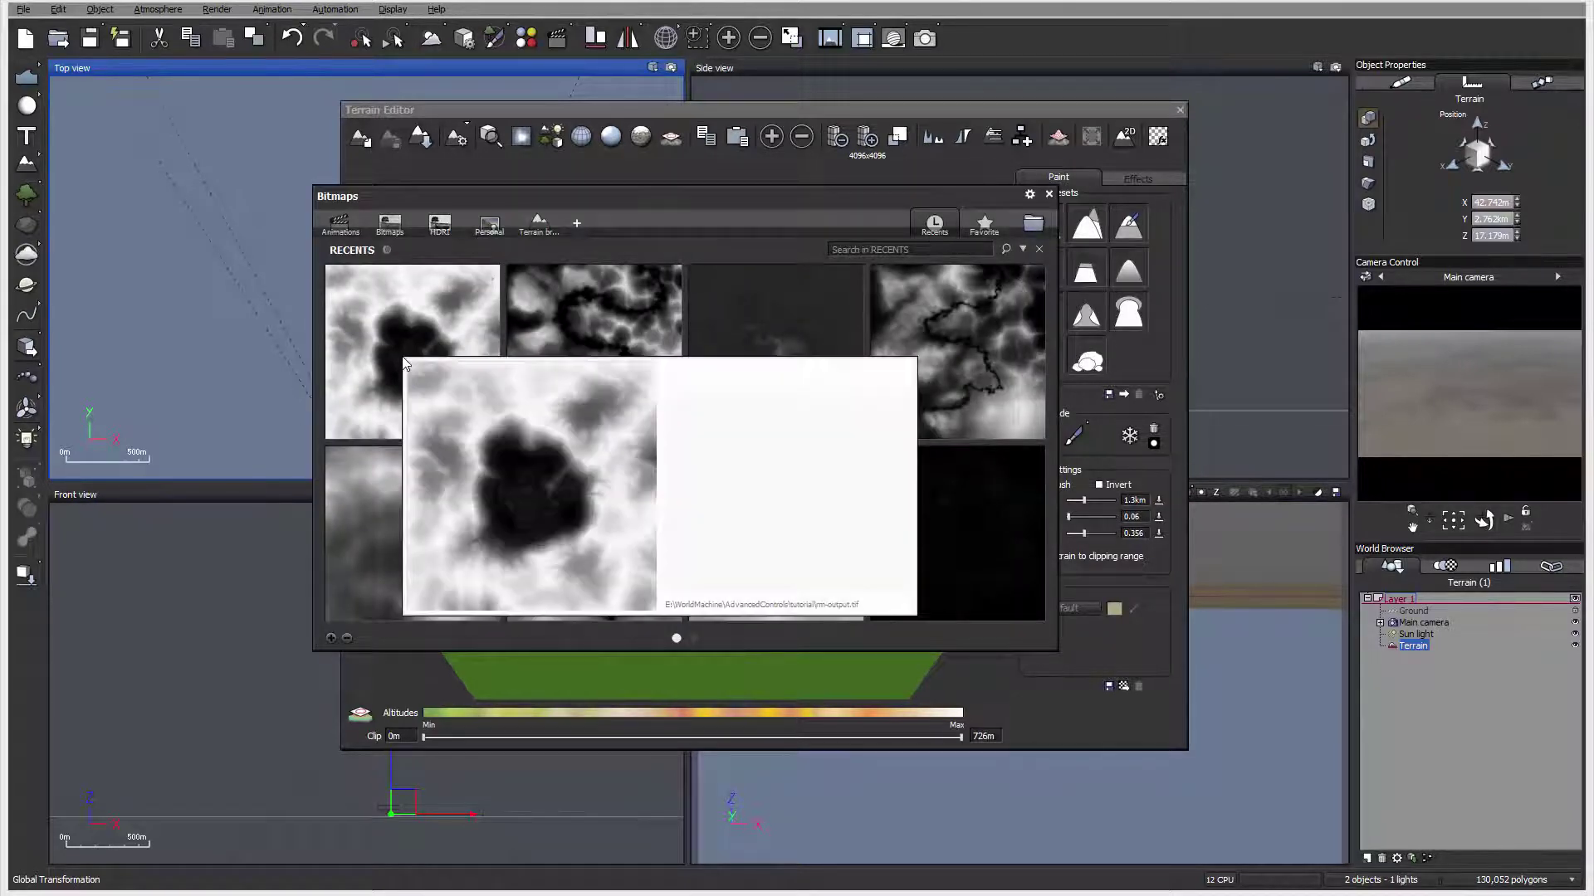
double_click(385, 318)
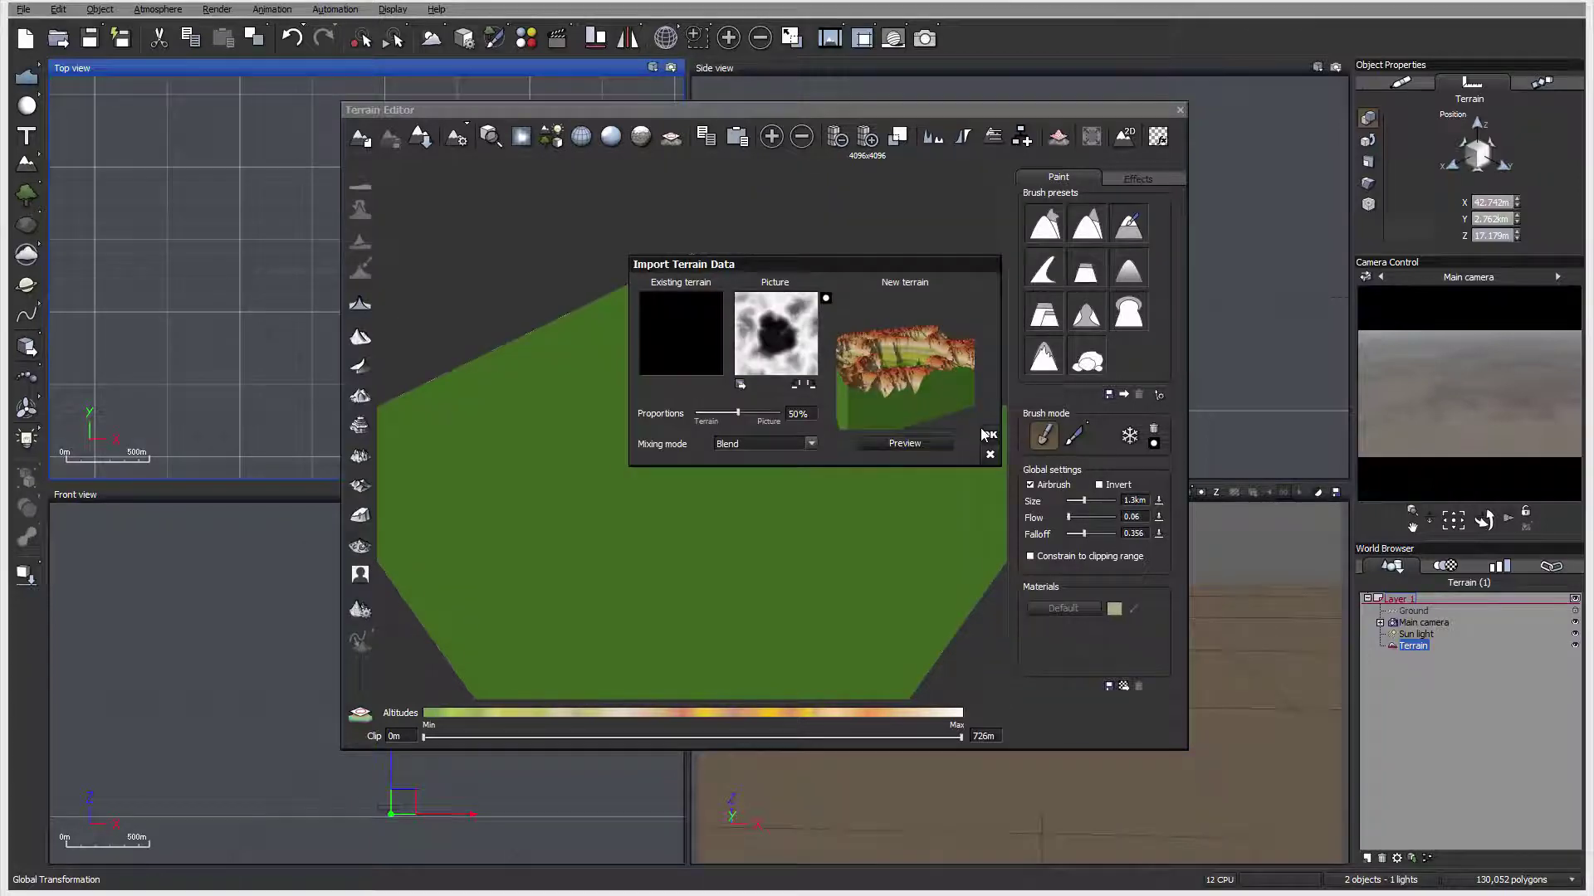
click(990, 436)
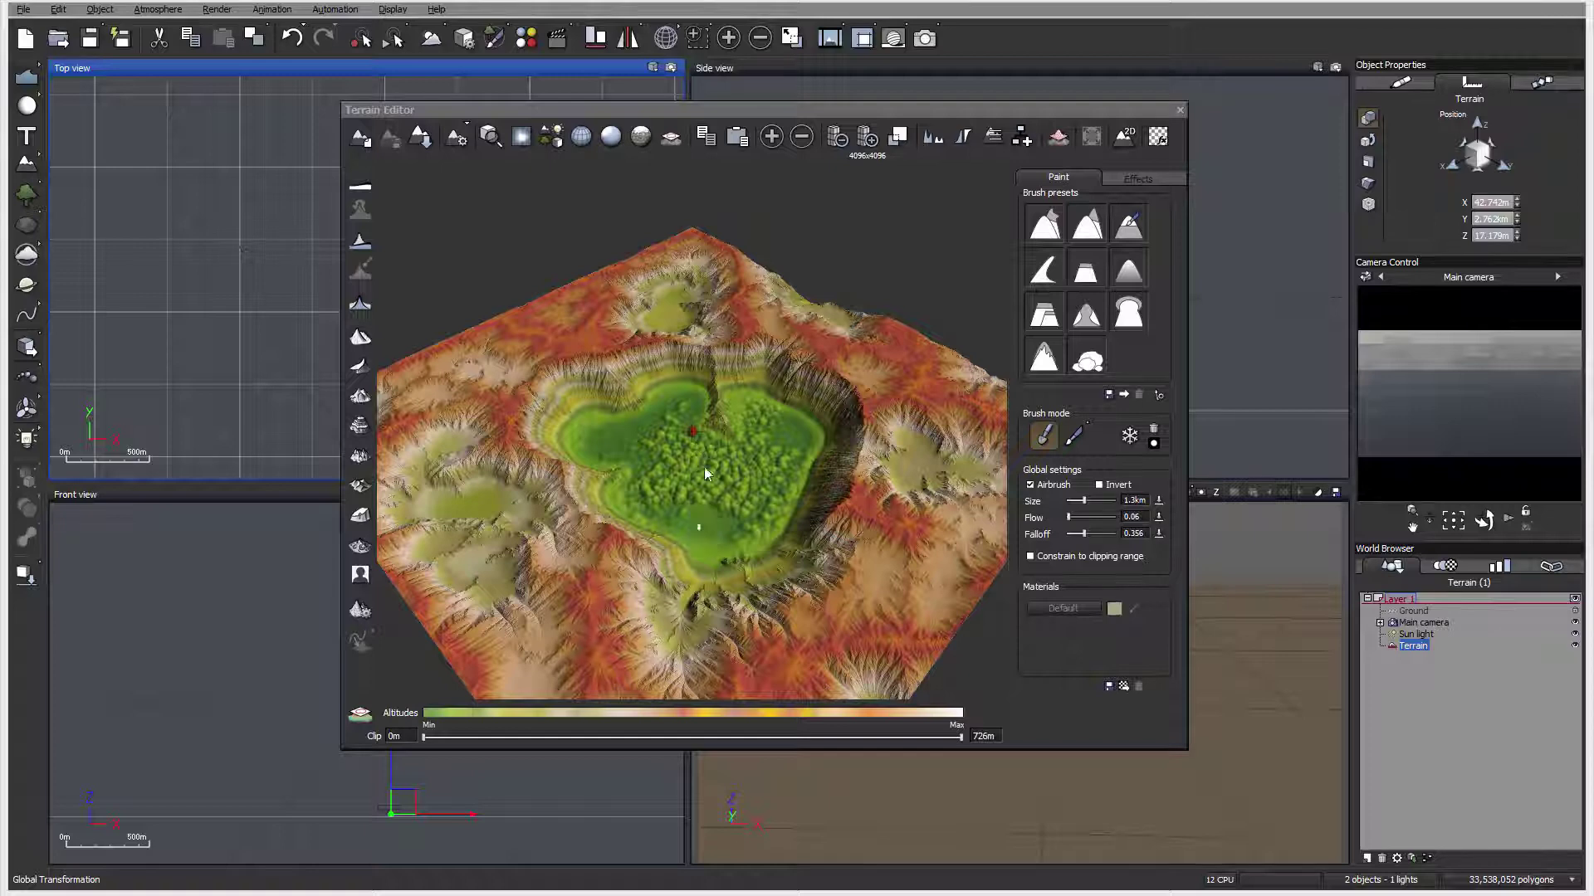
Render the high-resolution terrain and compare it with the first stacked render
click(1179, 110)
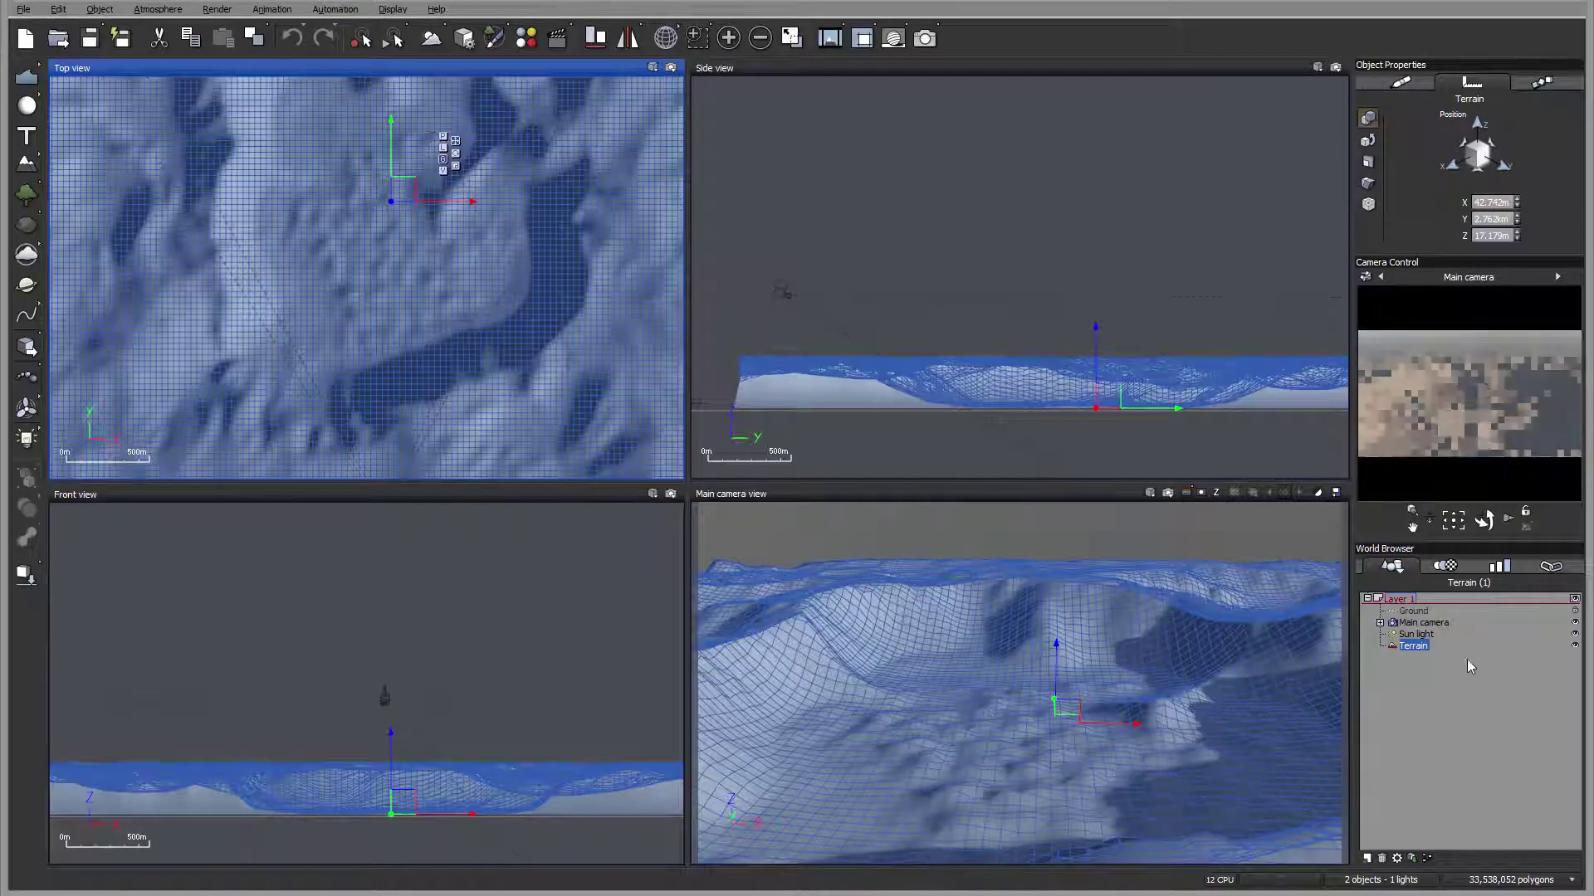
click(927, 38)
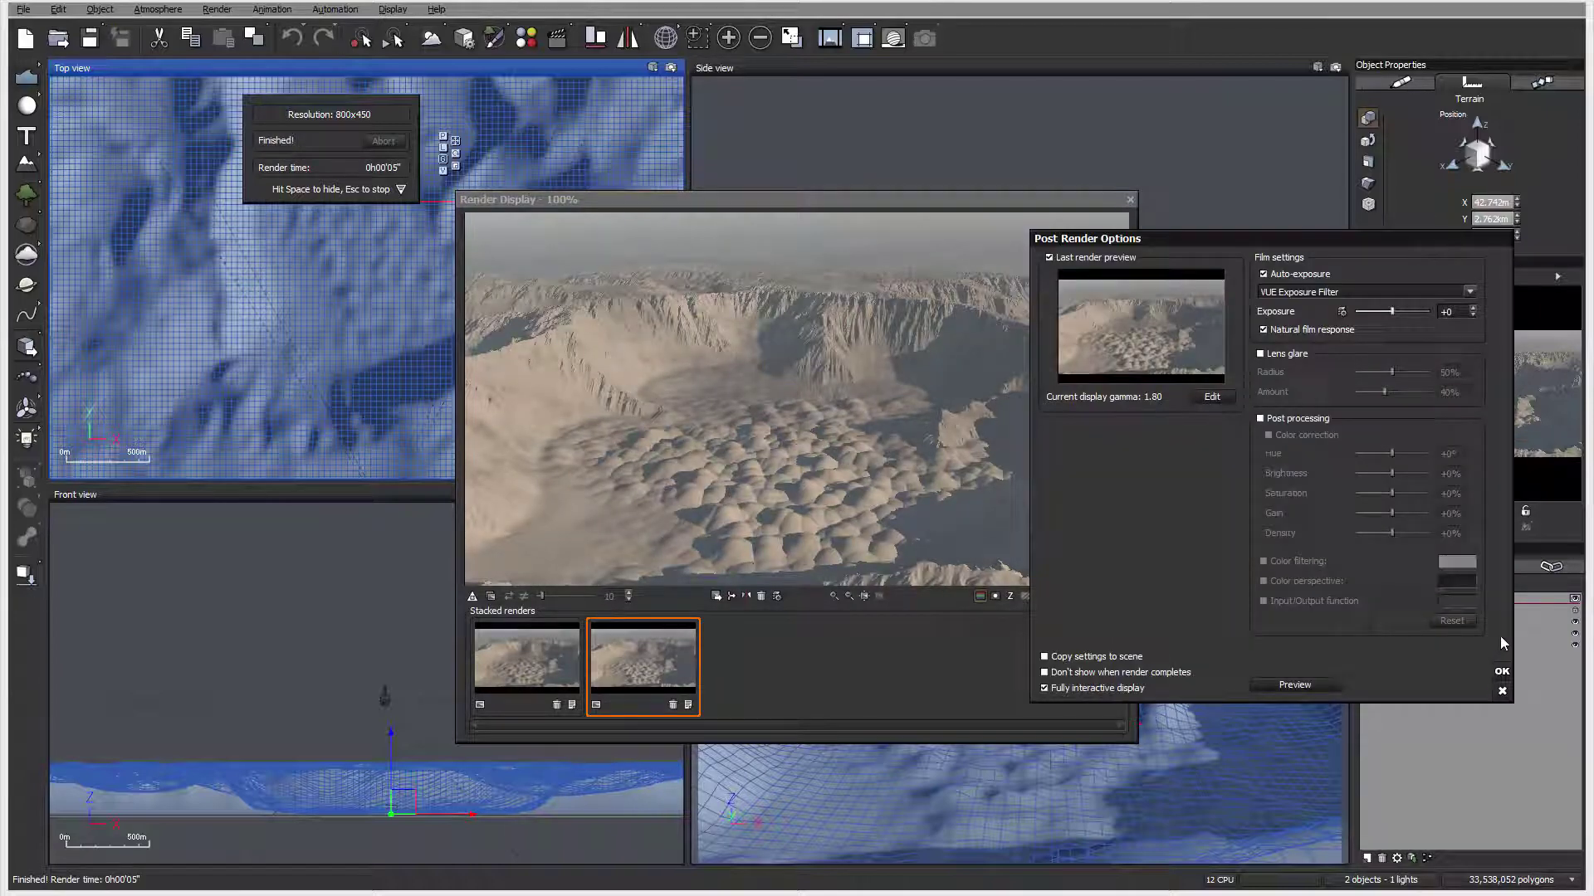
key(Escape)
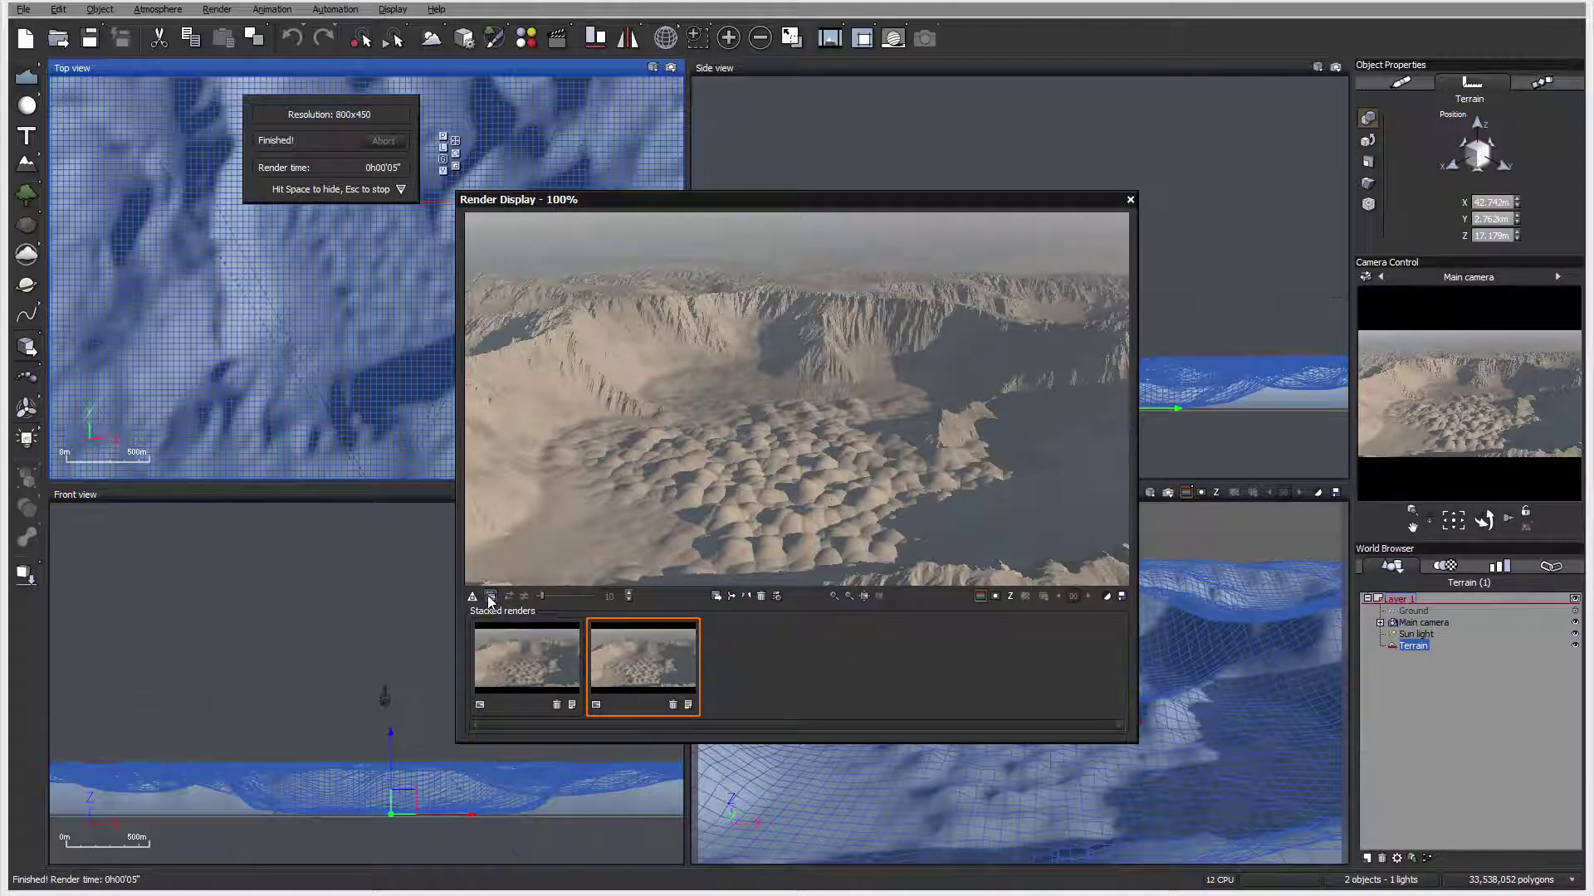
click(526, 658)
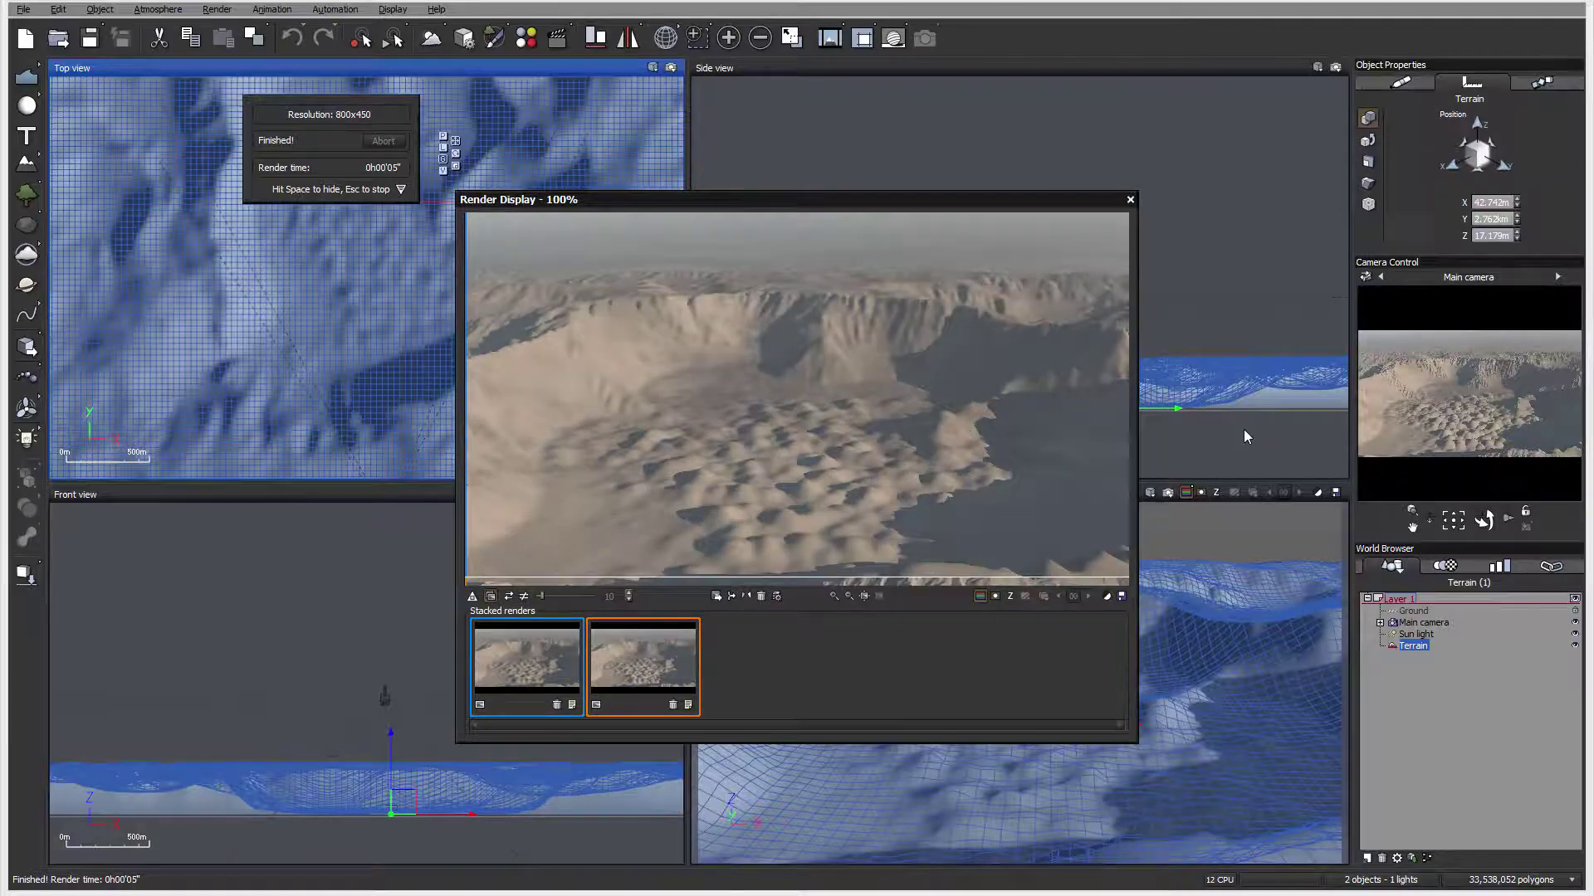
click(1130, 201)
drag(519, 247, 550, 268)
scroll(550, 268, down, 4)
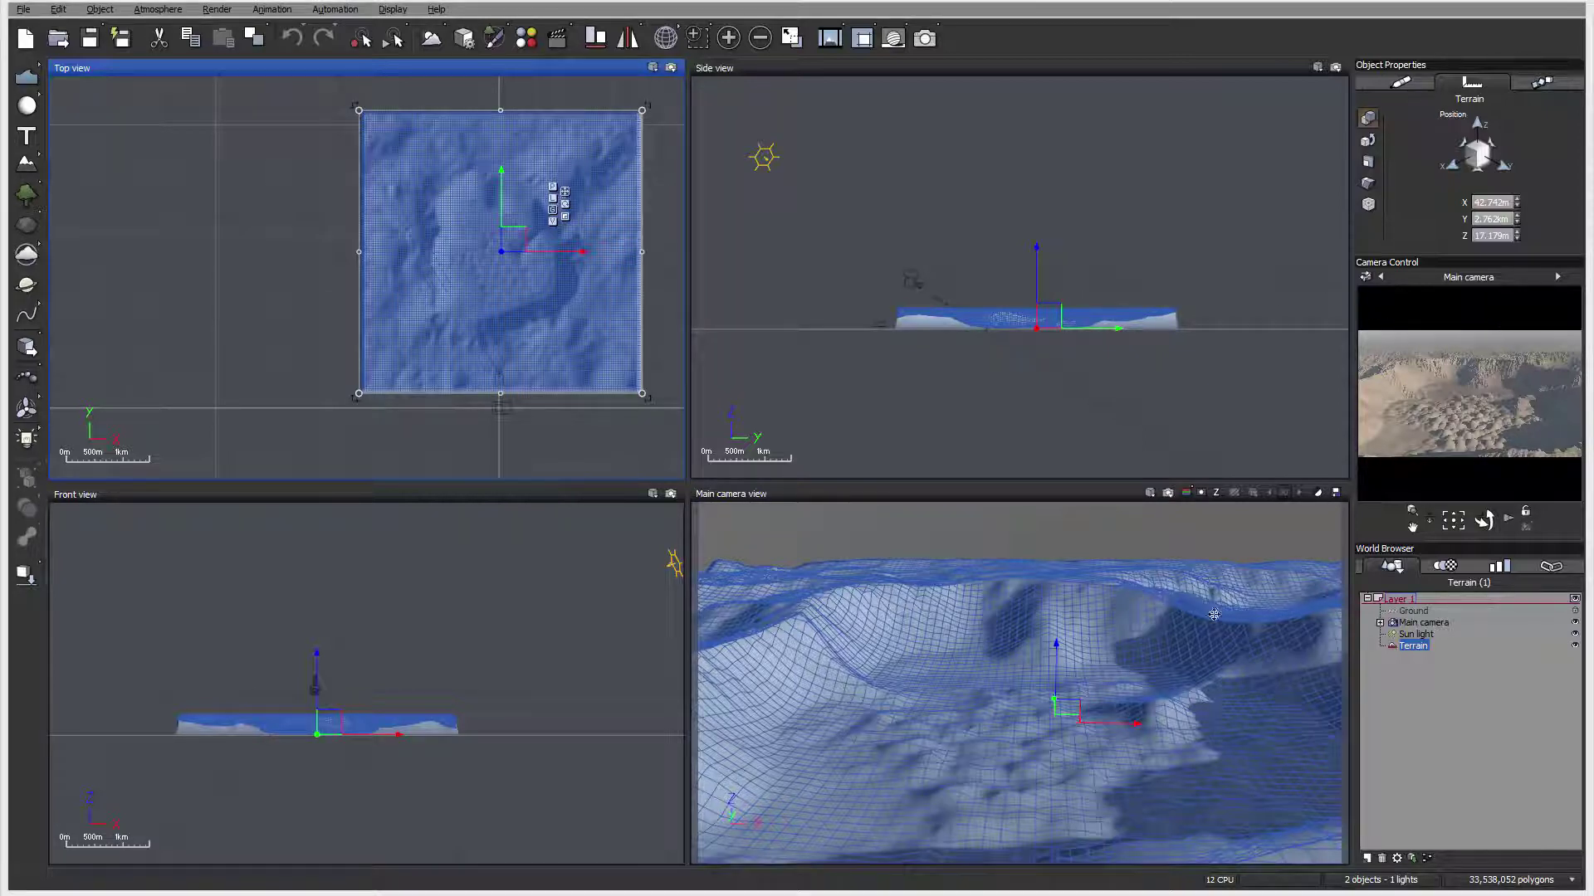
Open the terrain's Default material and set its first grain colour to dark grey
click(1400, 82)
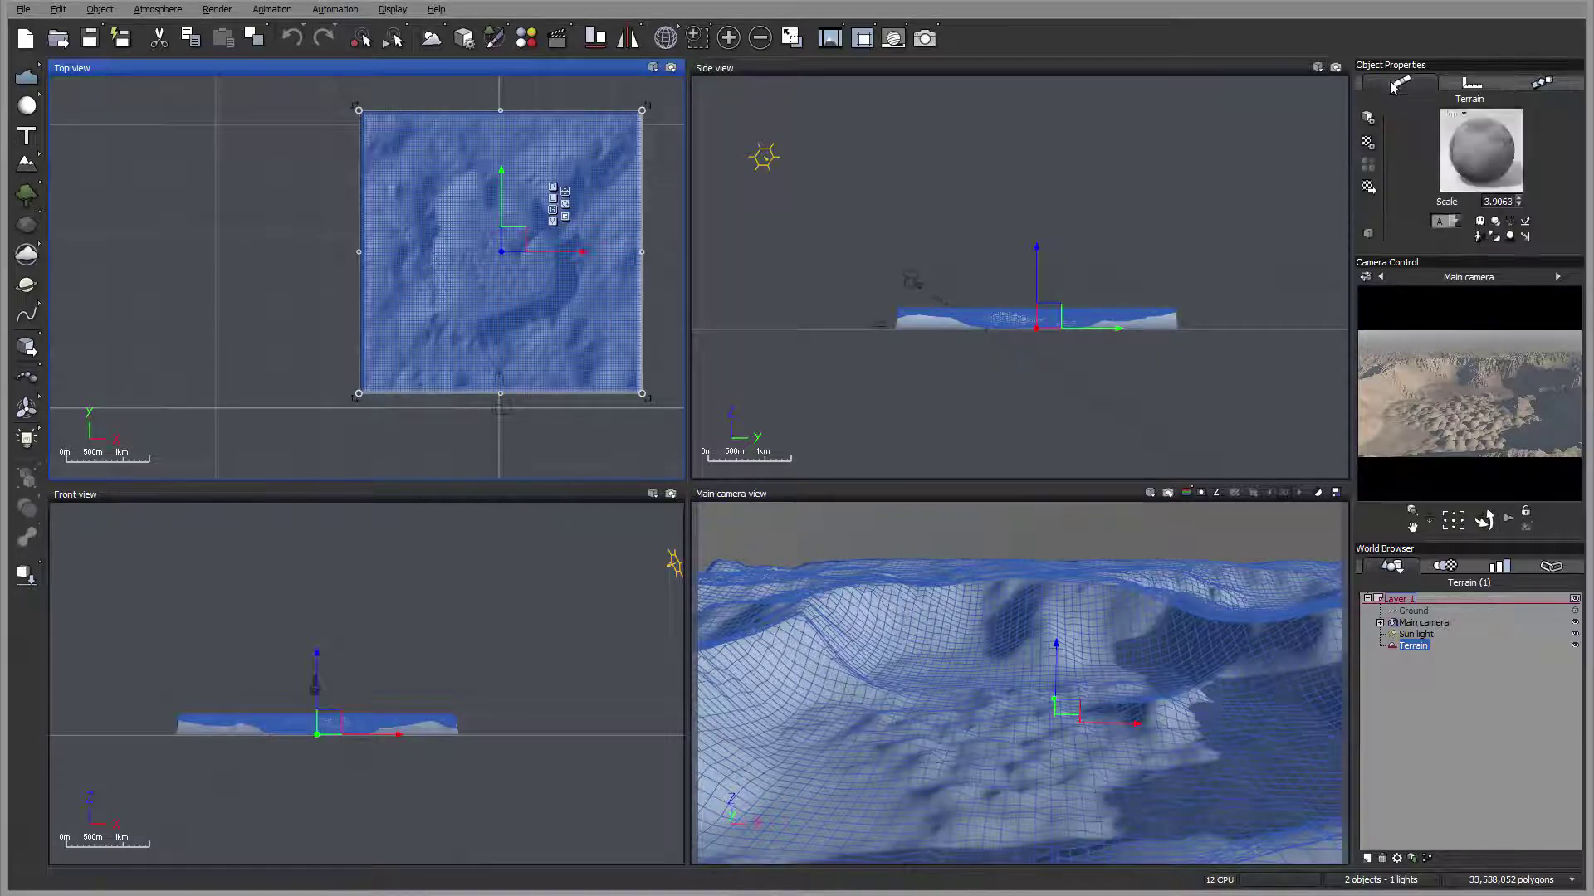
double_click(1500, 150)
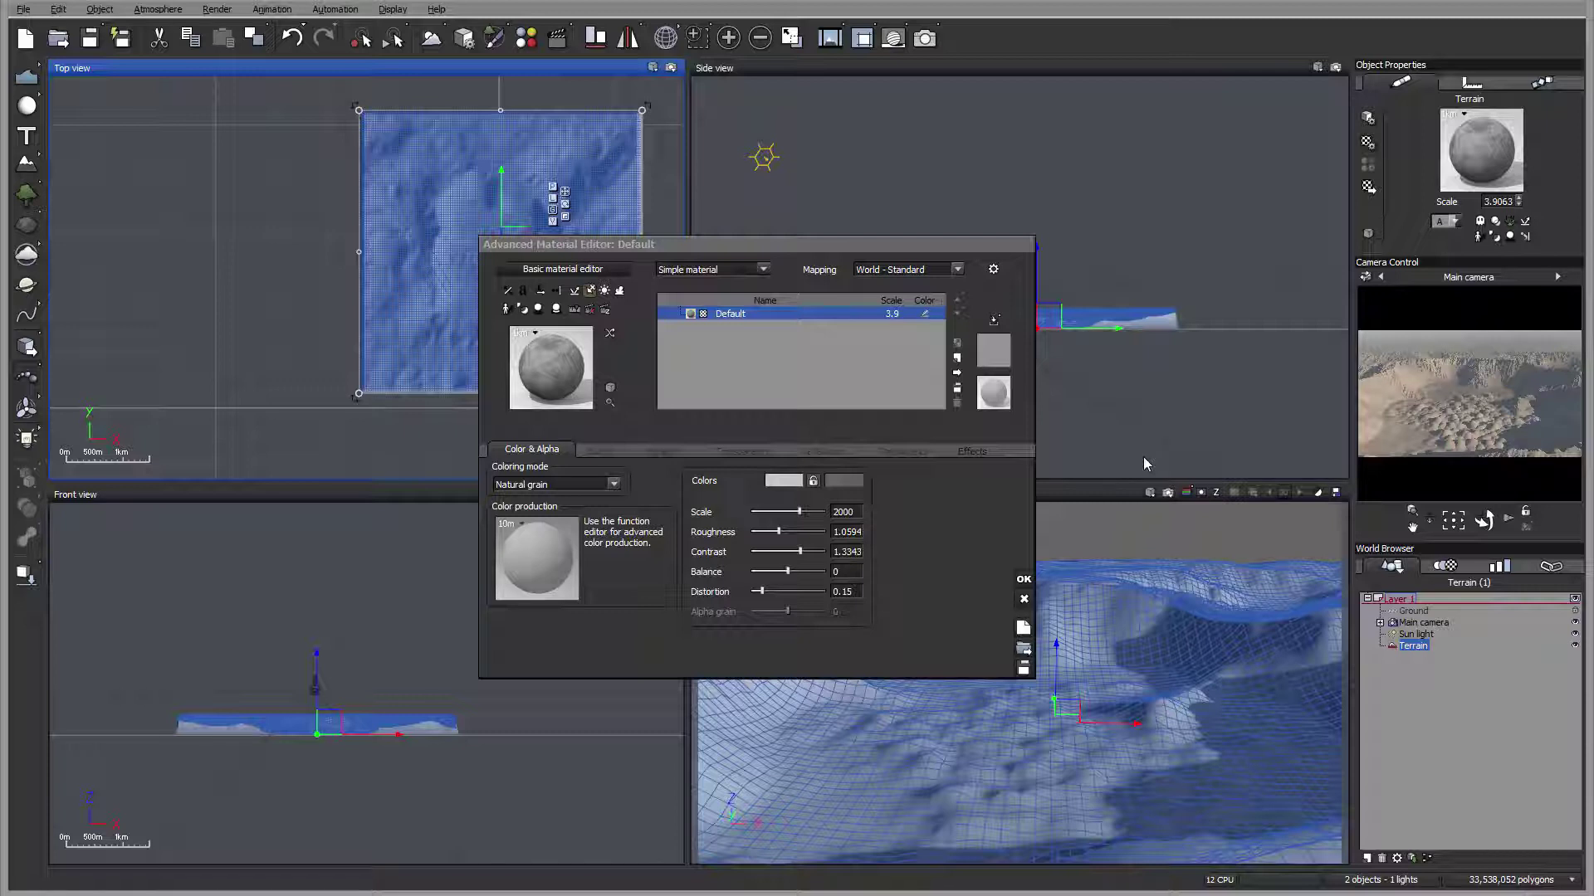
click(783, 481)
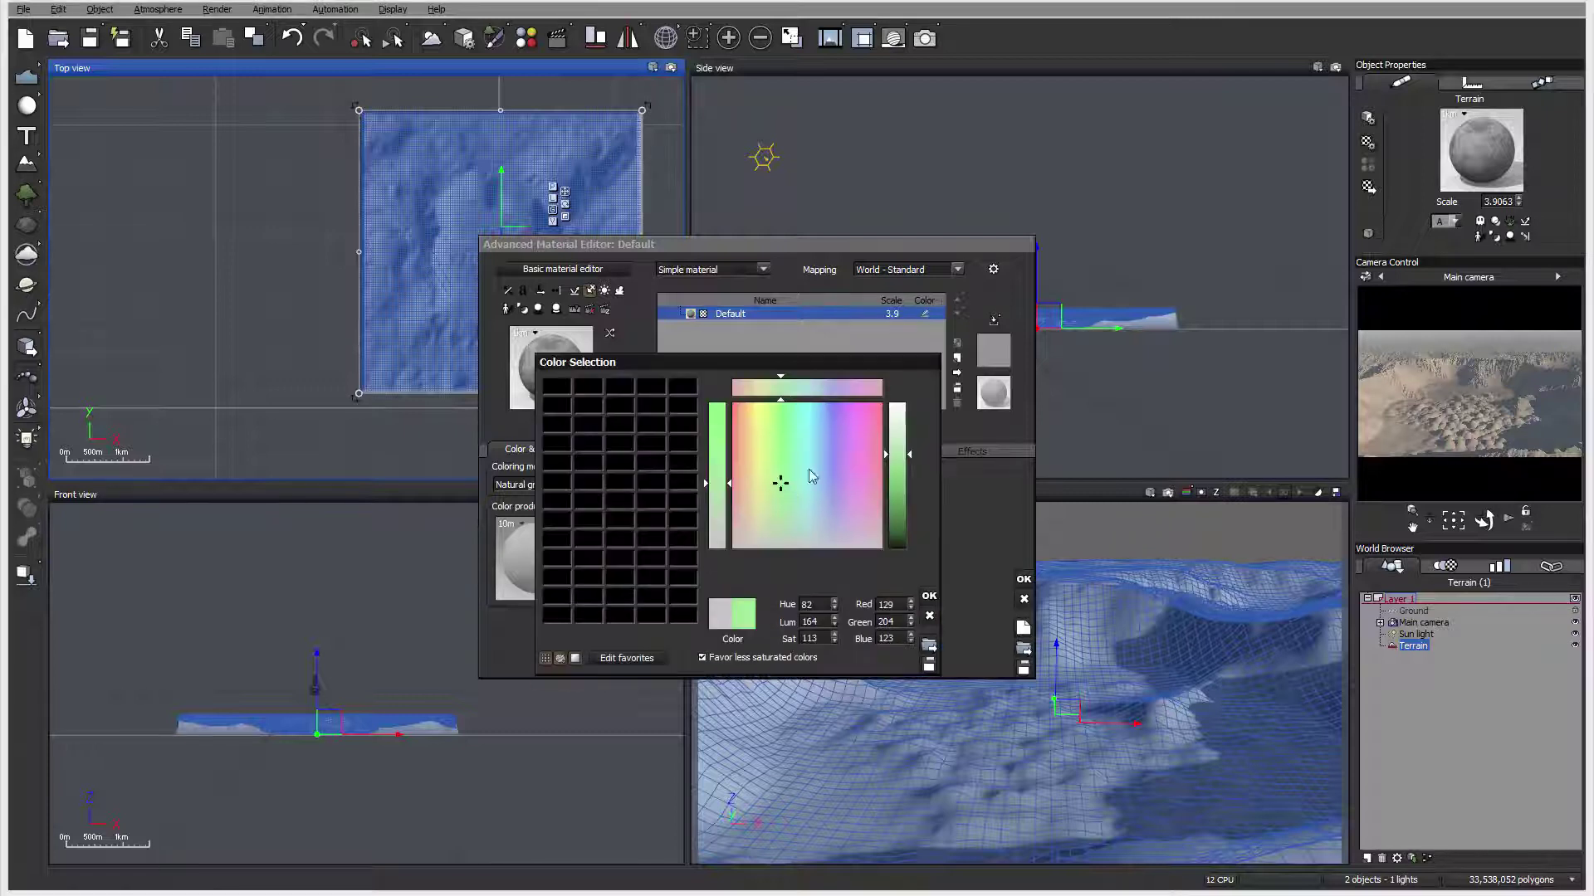
drag(817, 534, 813, 538)
drag(896, 493, 888, 524)
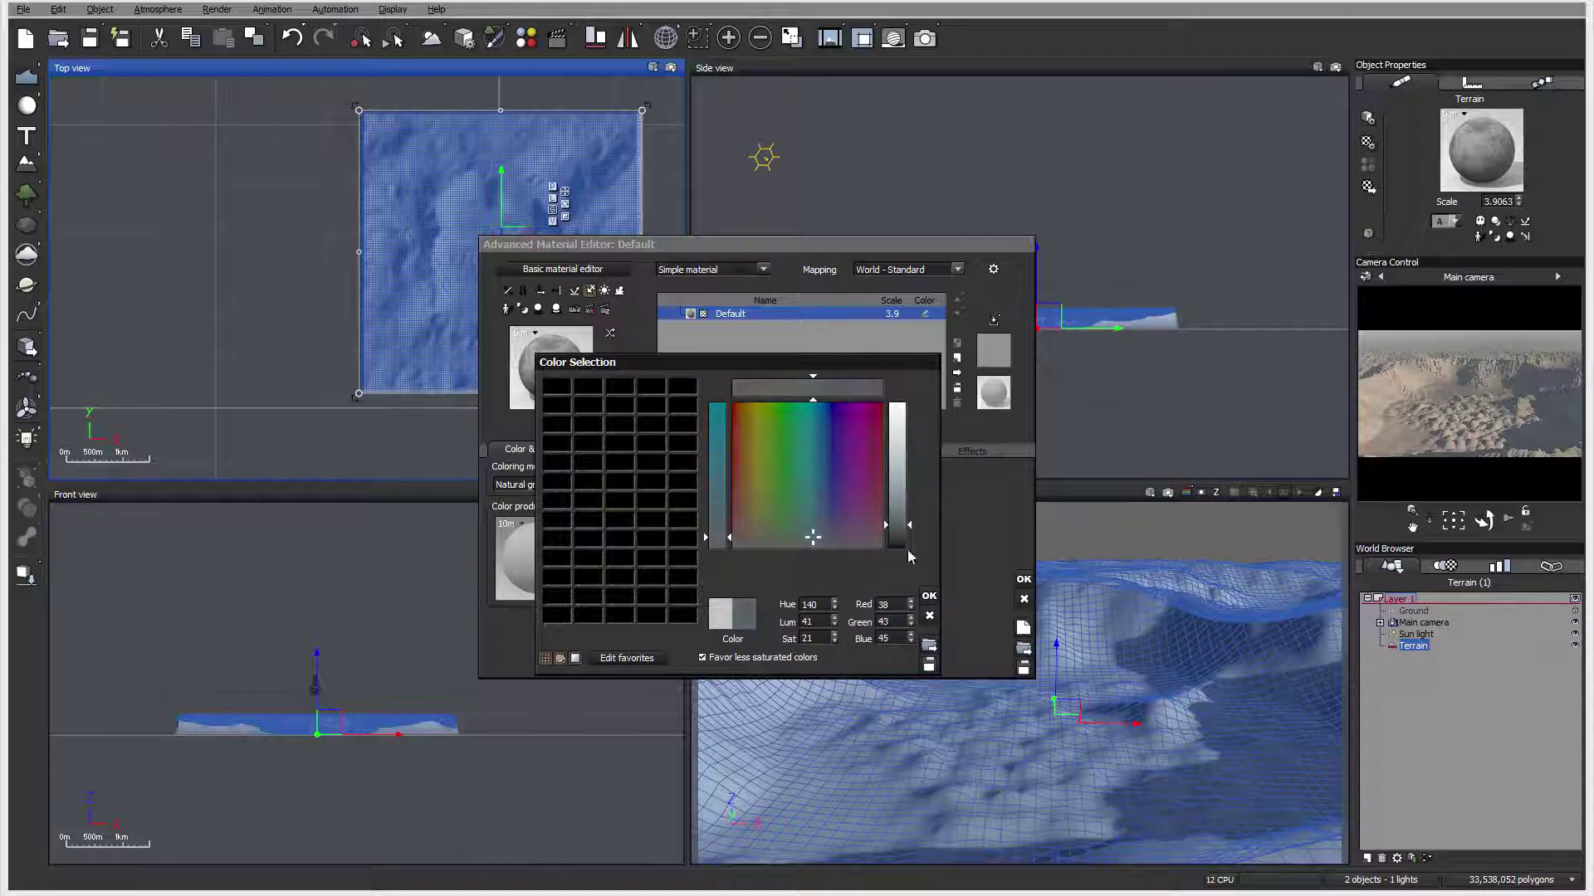
click(929, 595)
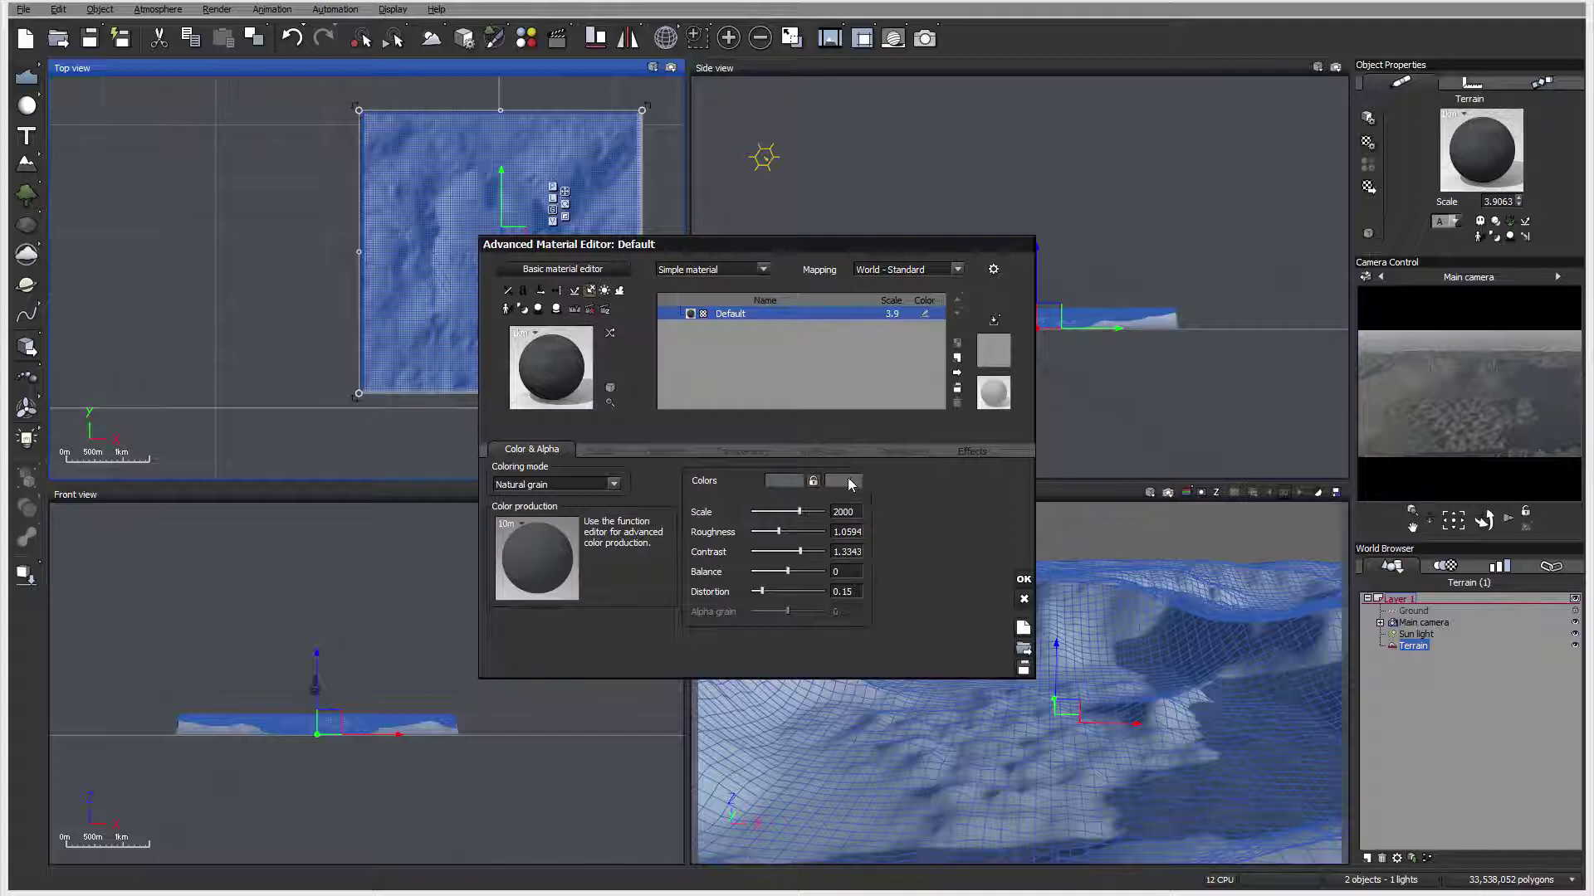
Unlock the grain swatches and set the second colour to near-white
click(814, 483)
double_click(848, 484)
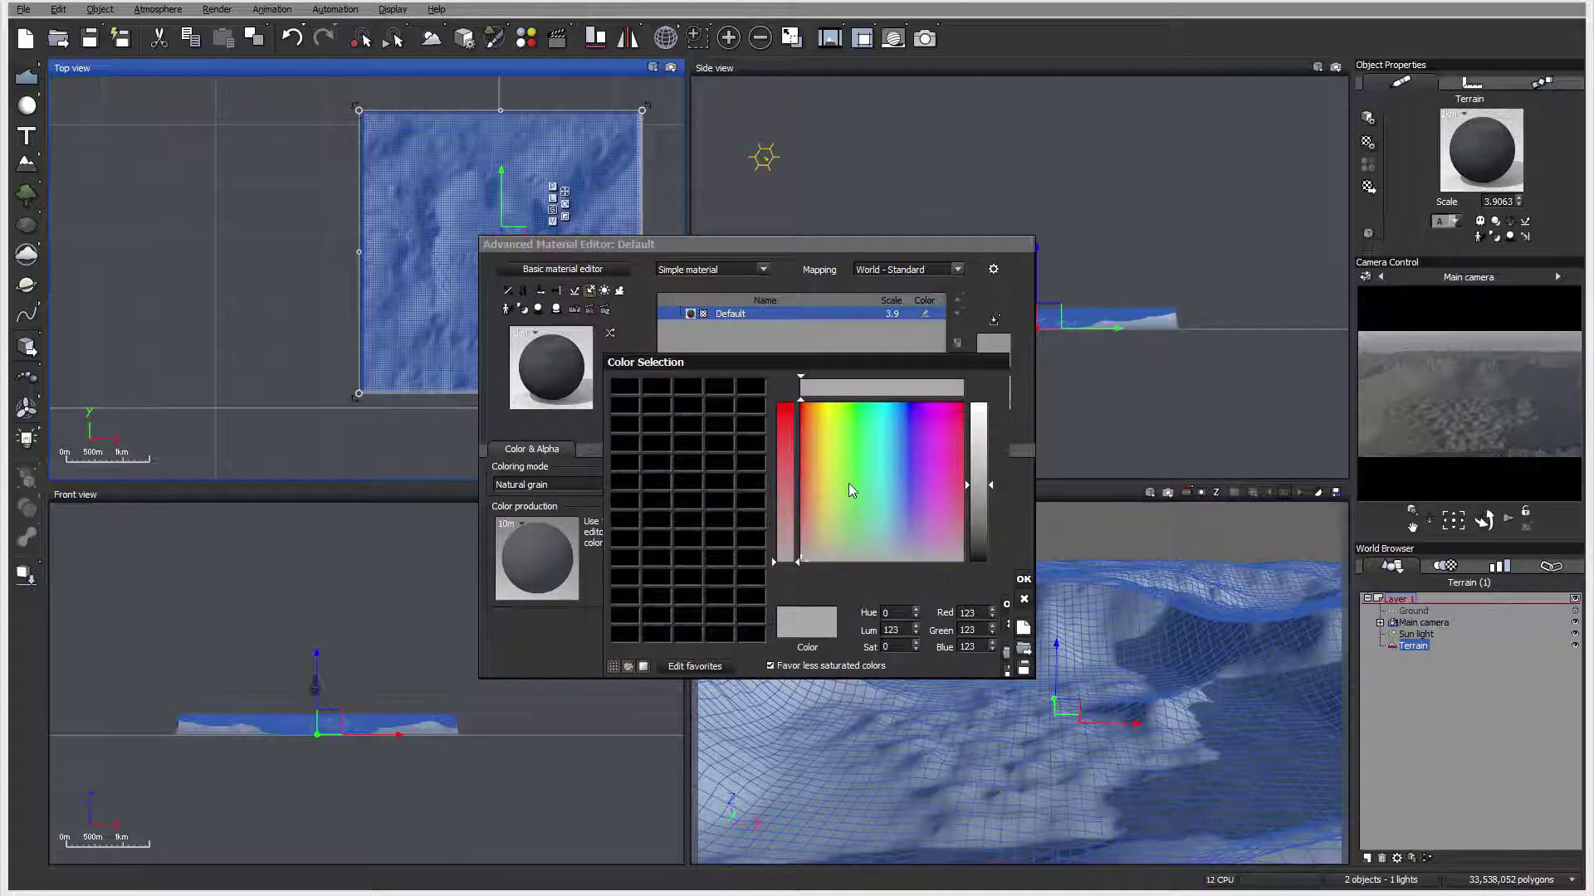
click(848, 484)
drag(965, 452, 967, 410)
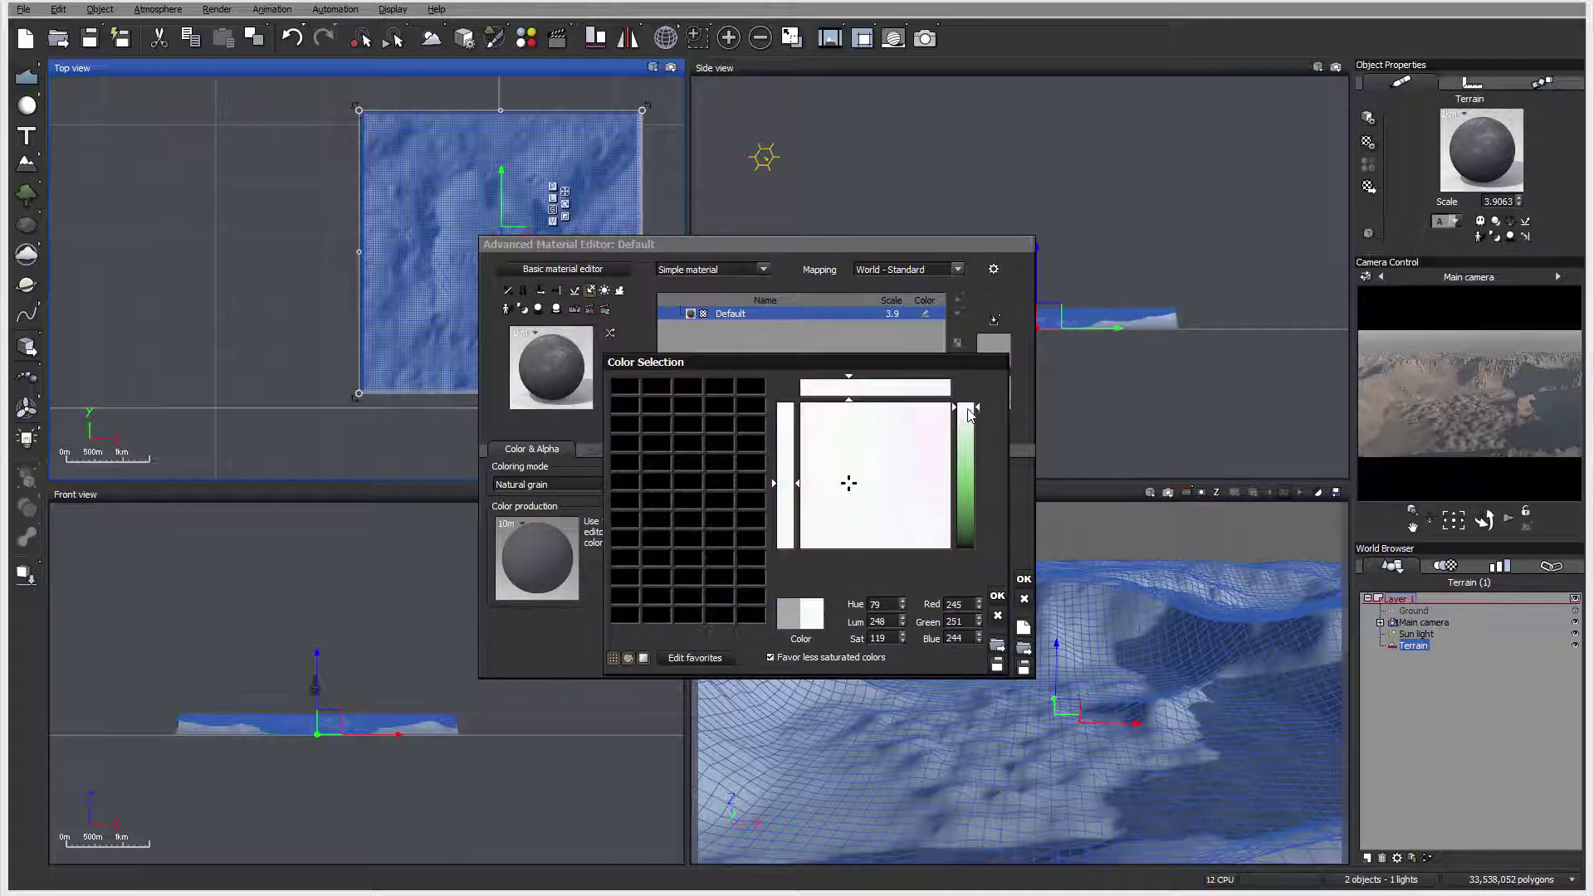
click(871, 541)
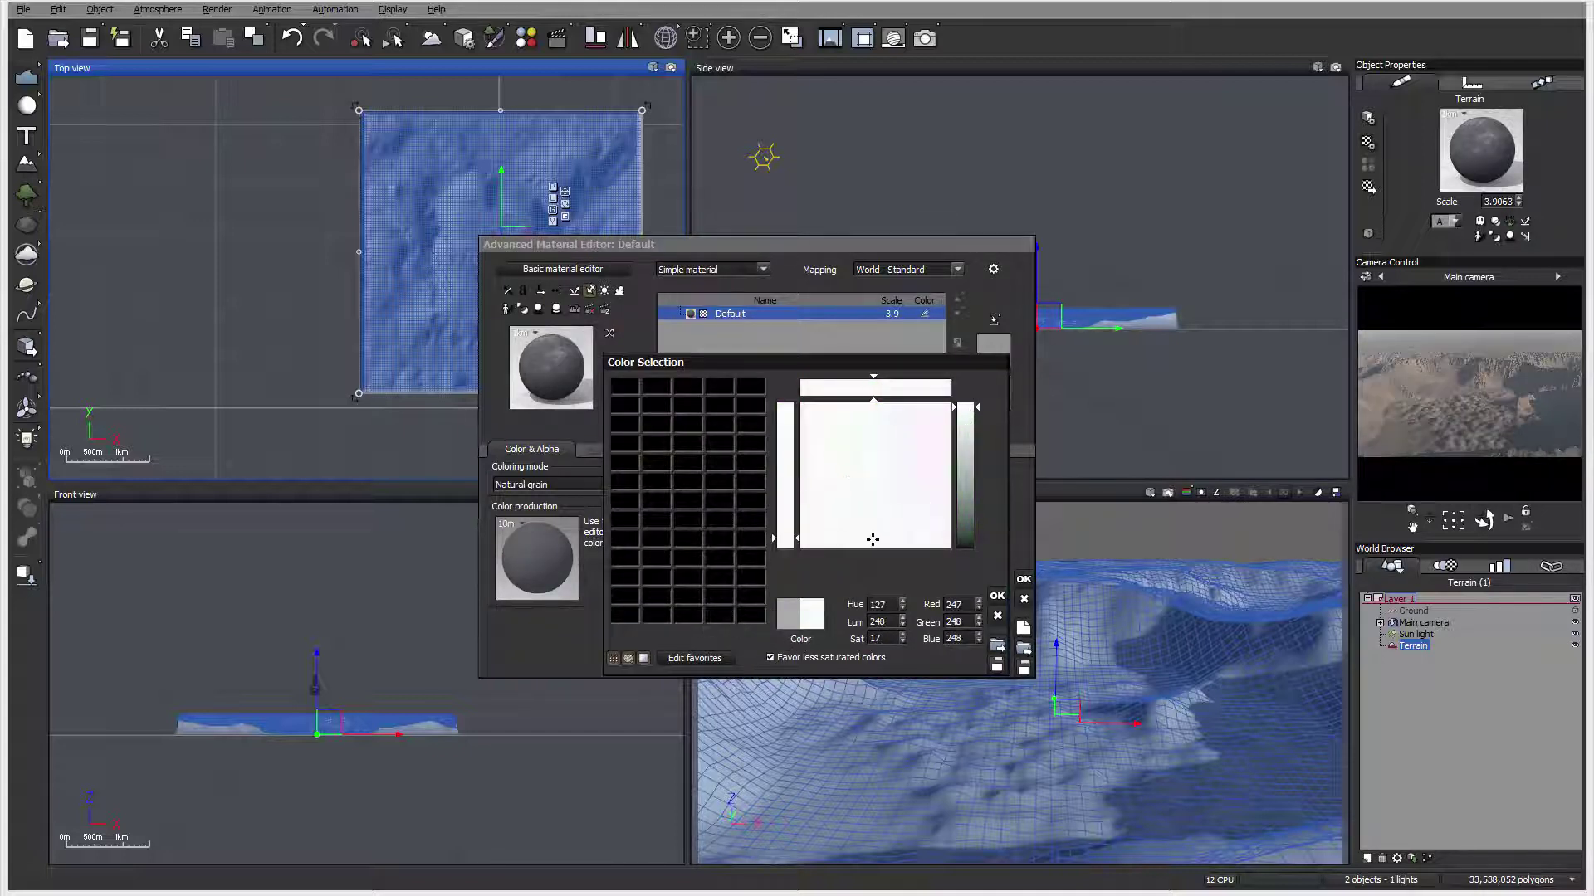
click(996, 597)
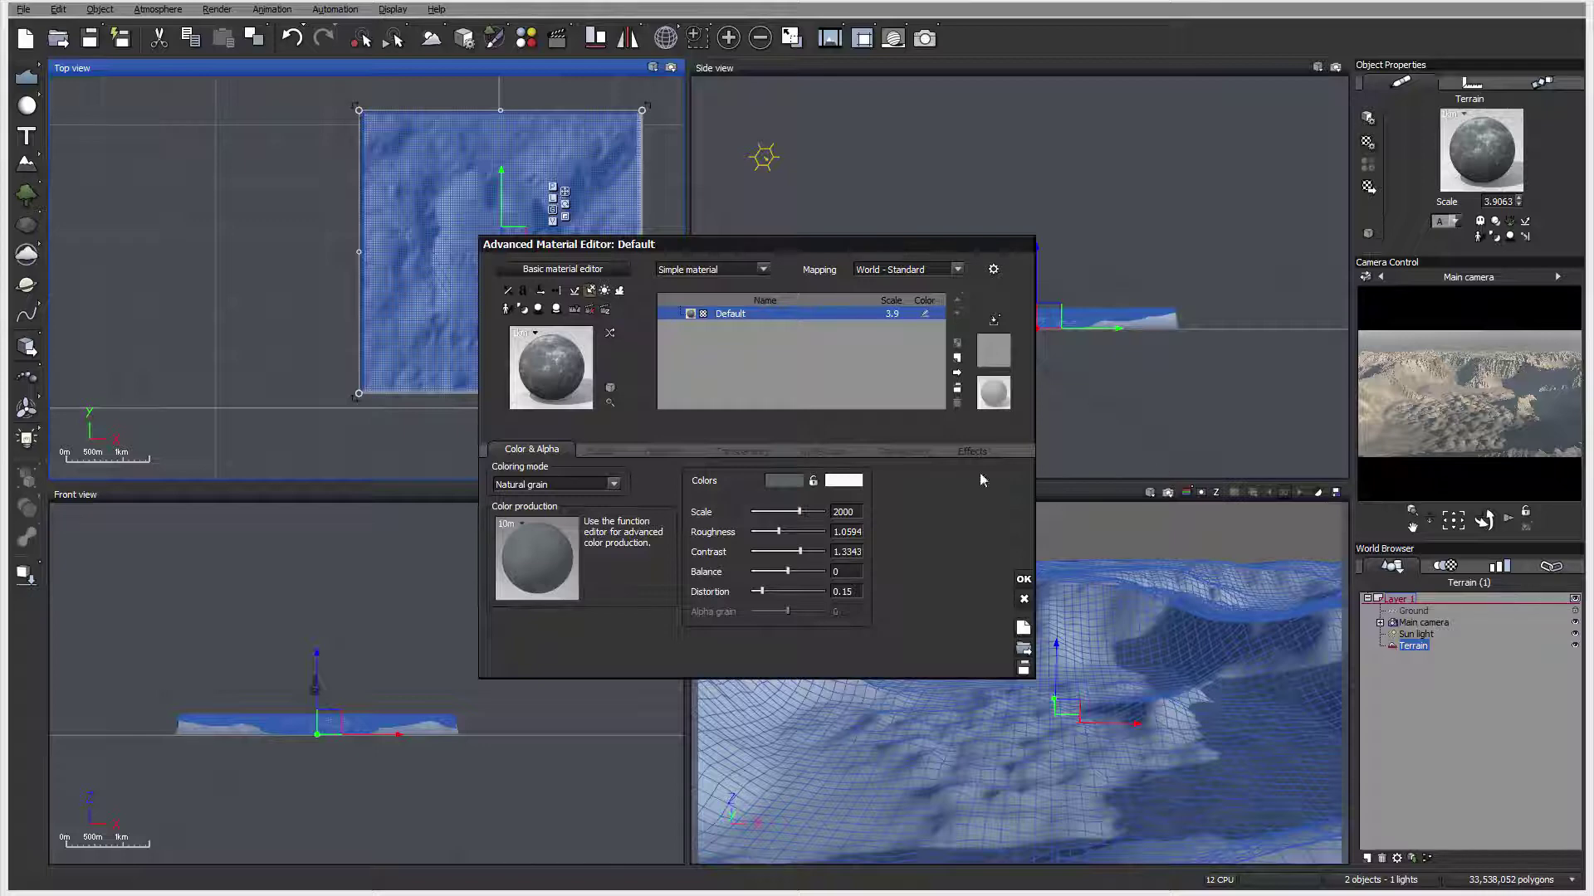
Set the Default layer's scale to 1 in the reopened material editor
click(1023, 580)
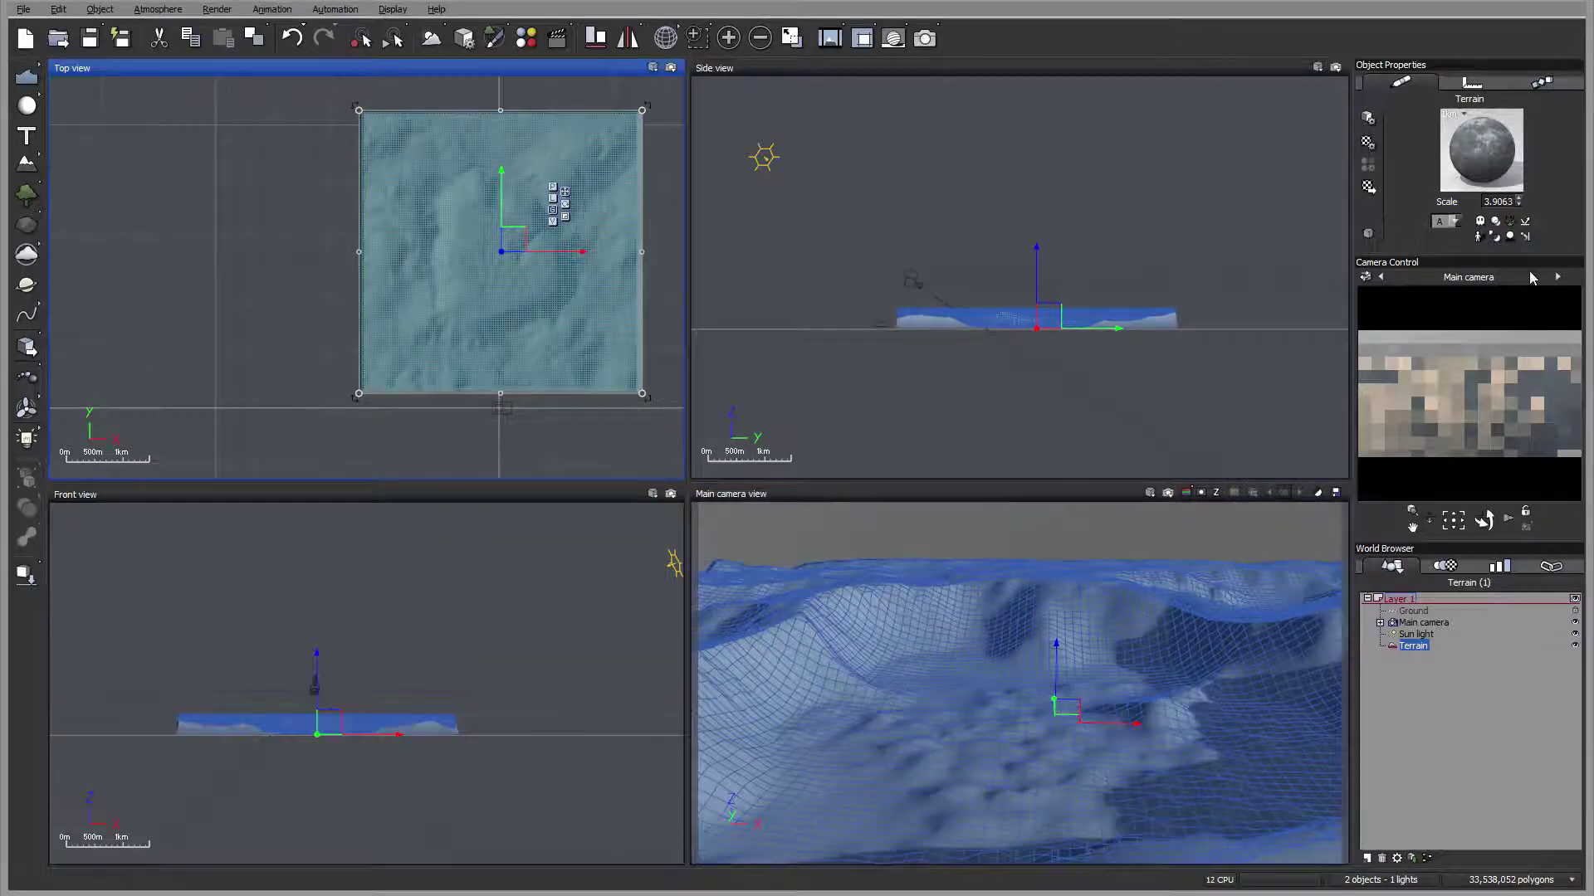
double_click(1482, 154)
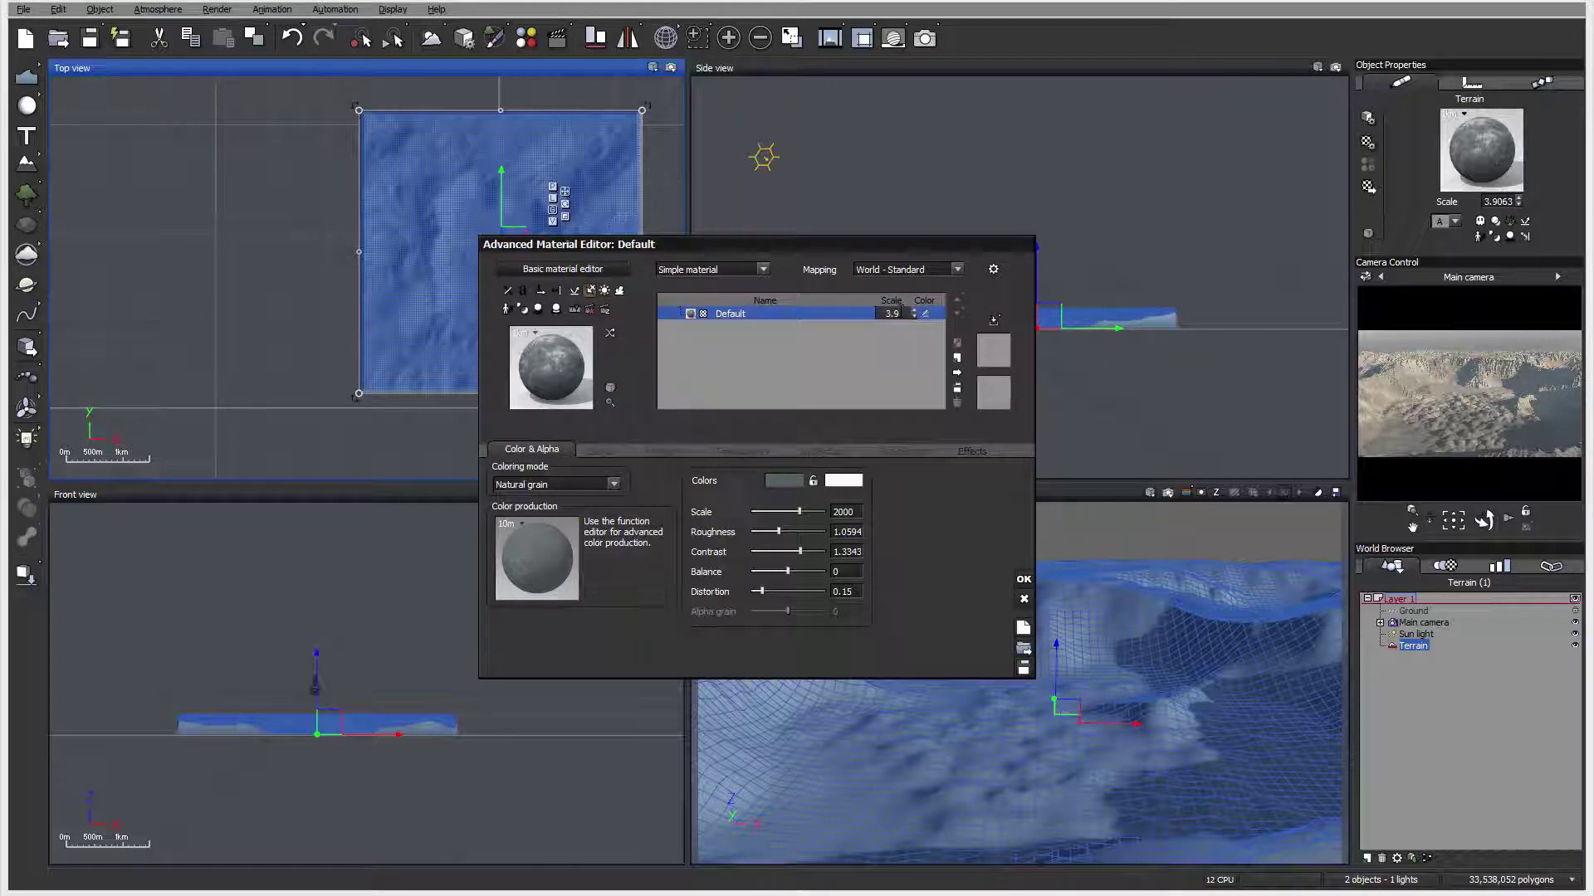
text(1)
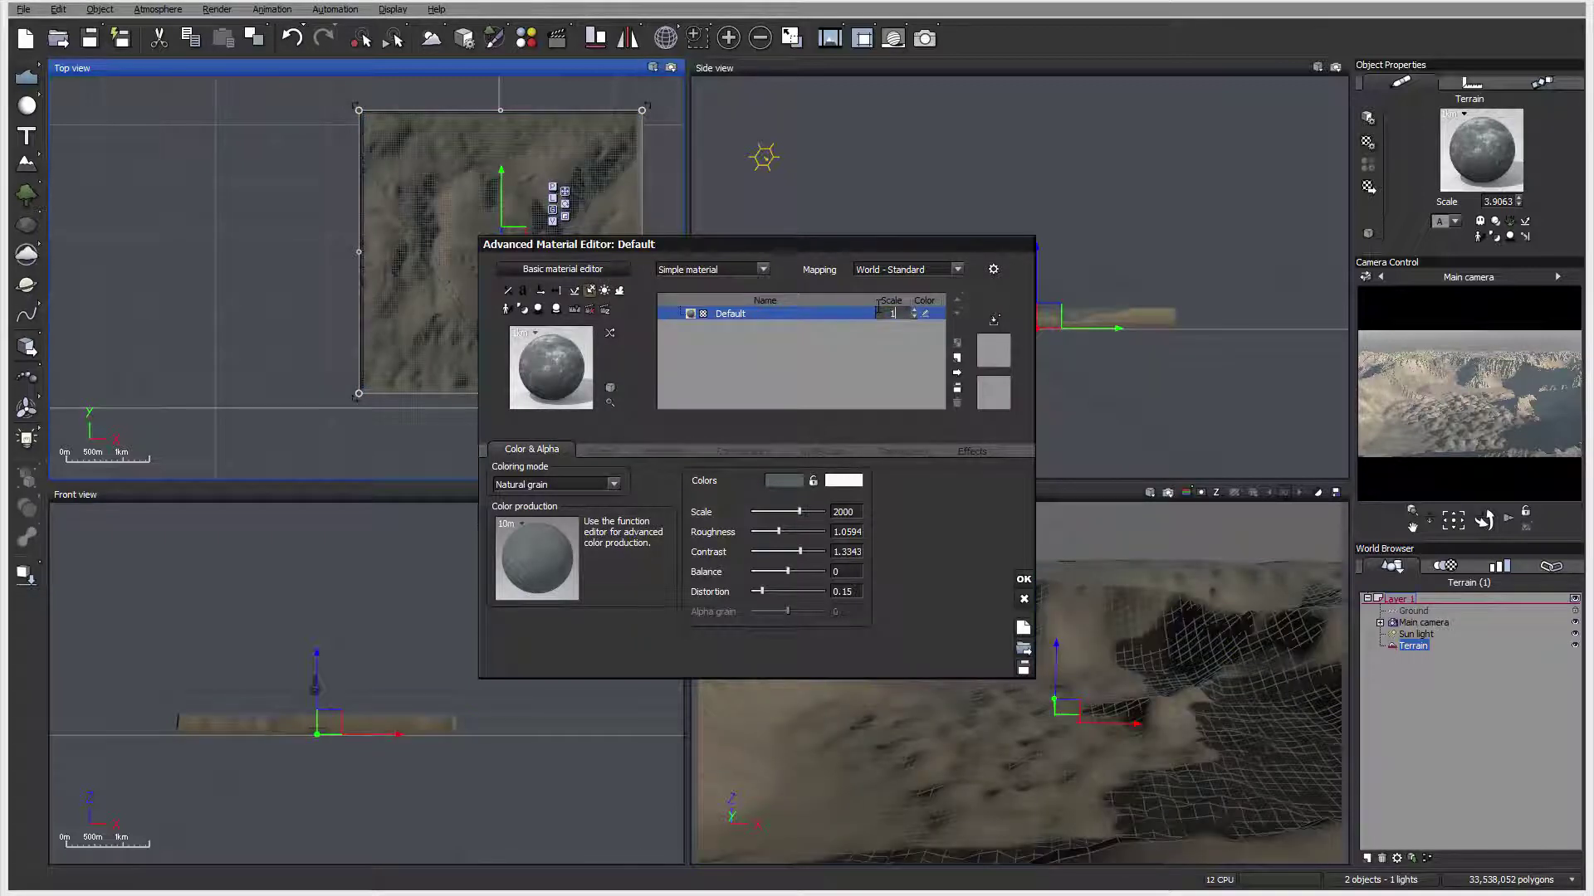
key(Return)
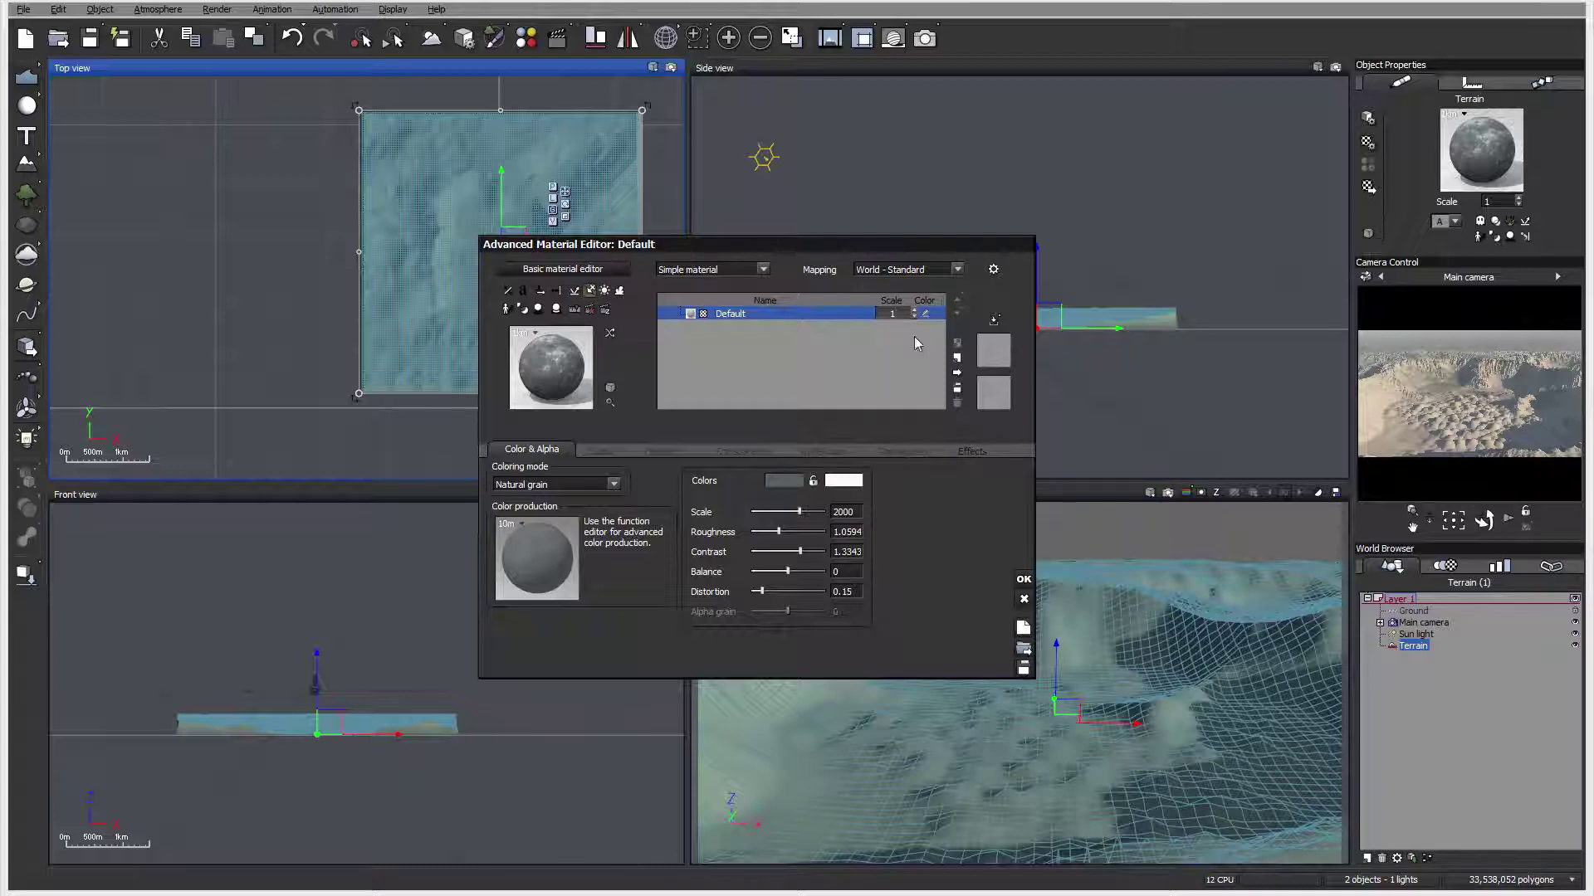
click(957, 357)
Add a new layer with Object - Parametric mapping and rename it Mountain
click(958, 360)
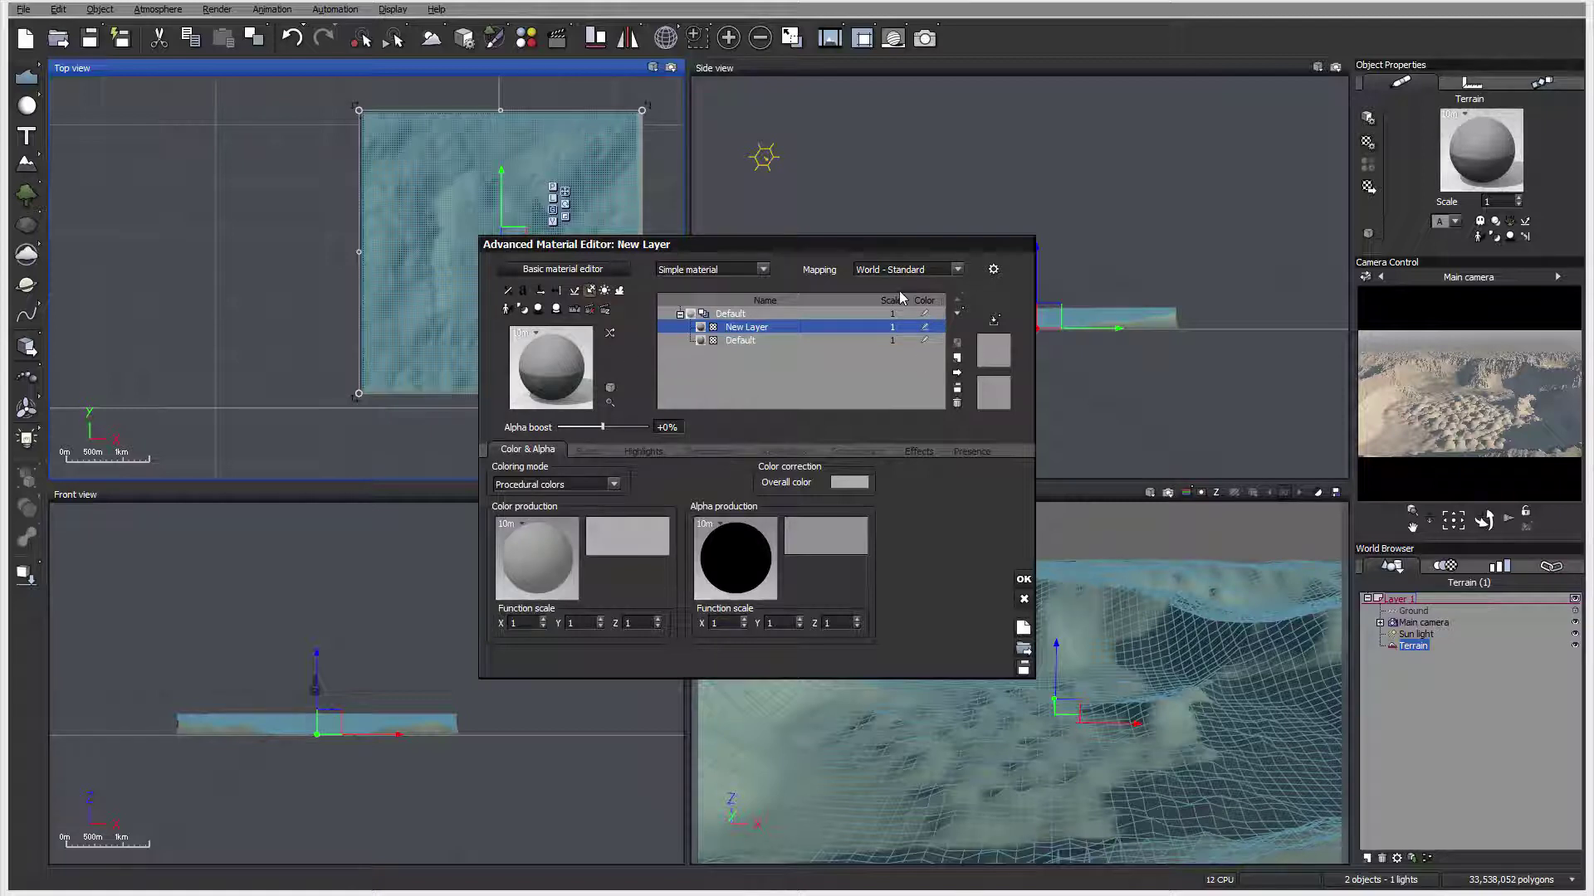
click(915, 271)
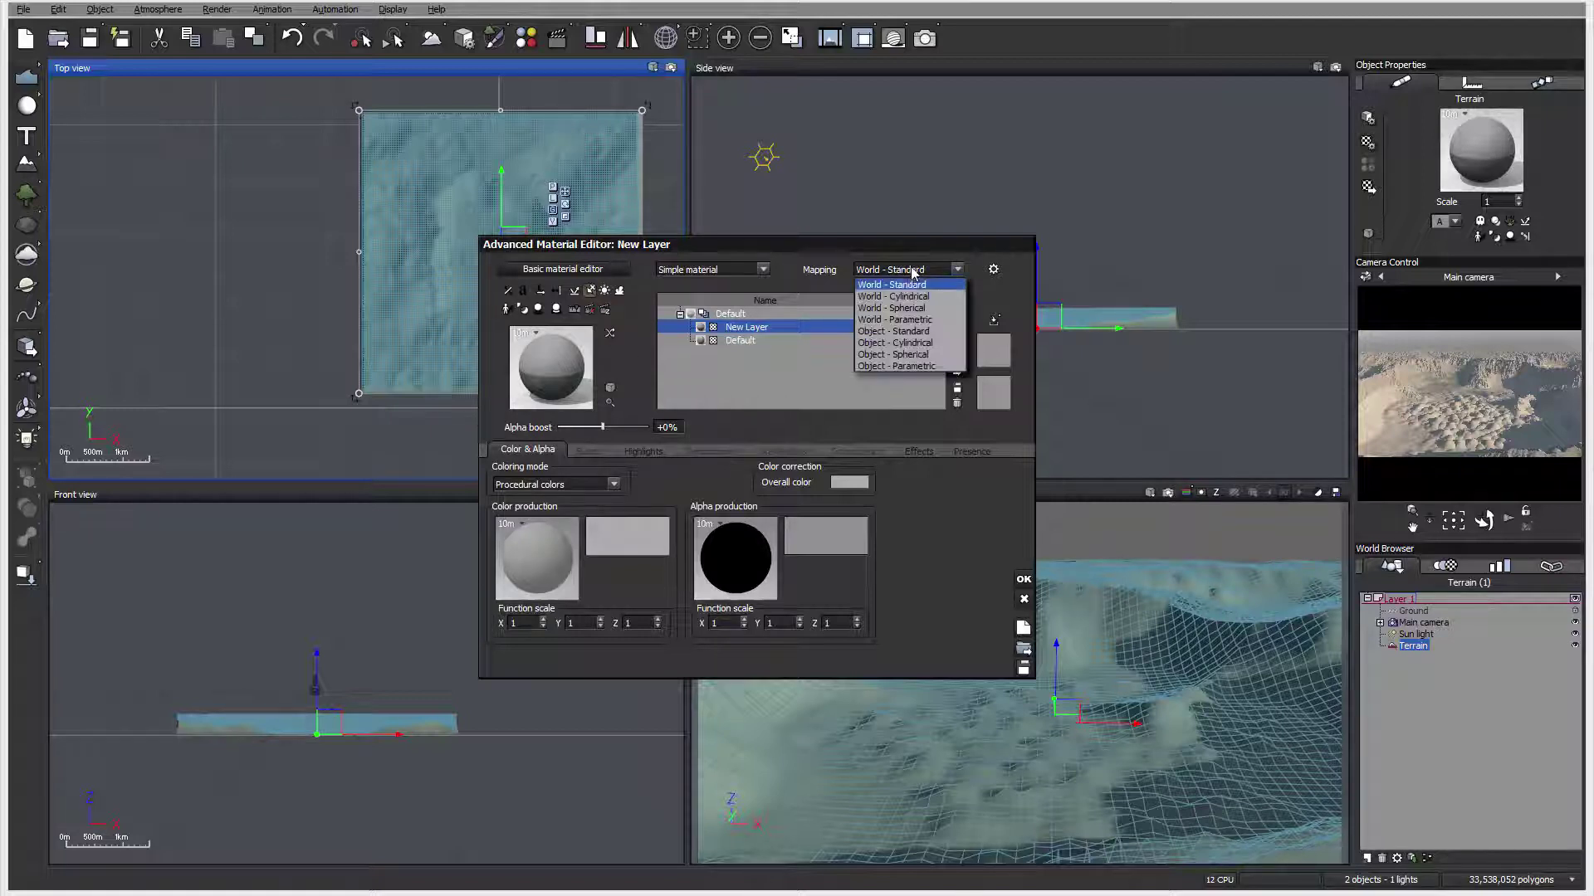
click(913, 363)
double_click(777, 326)
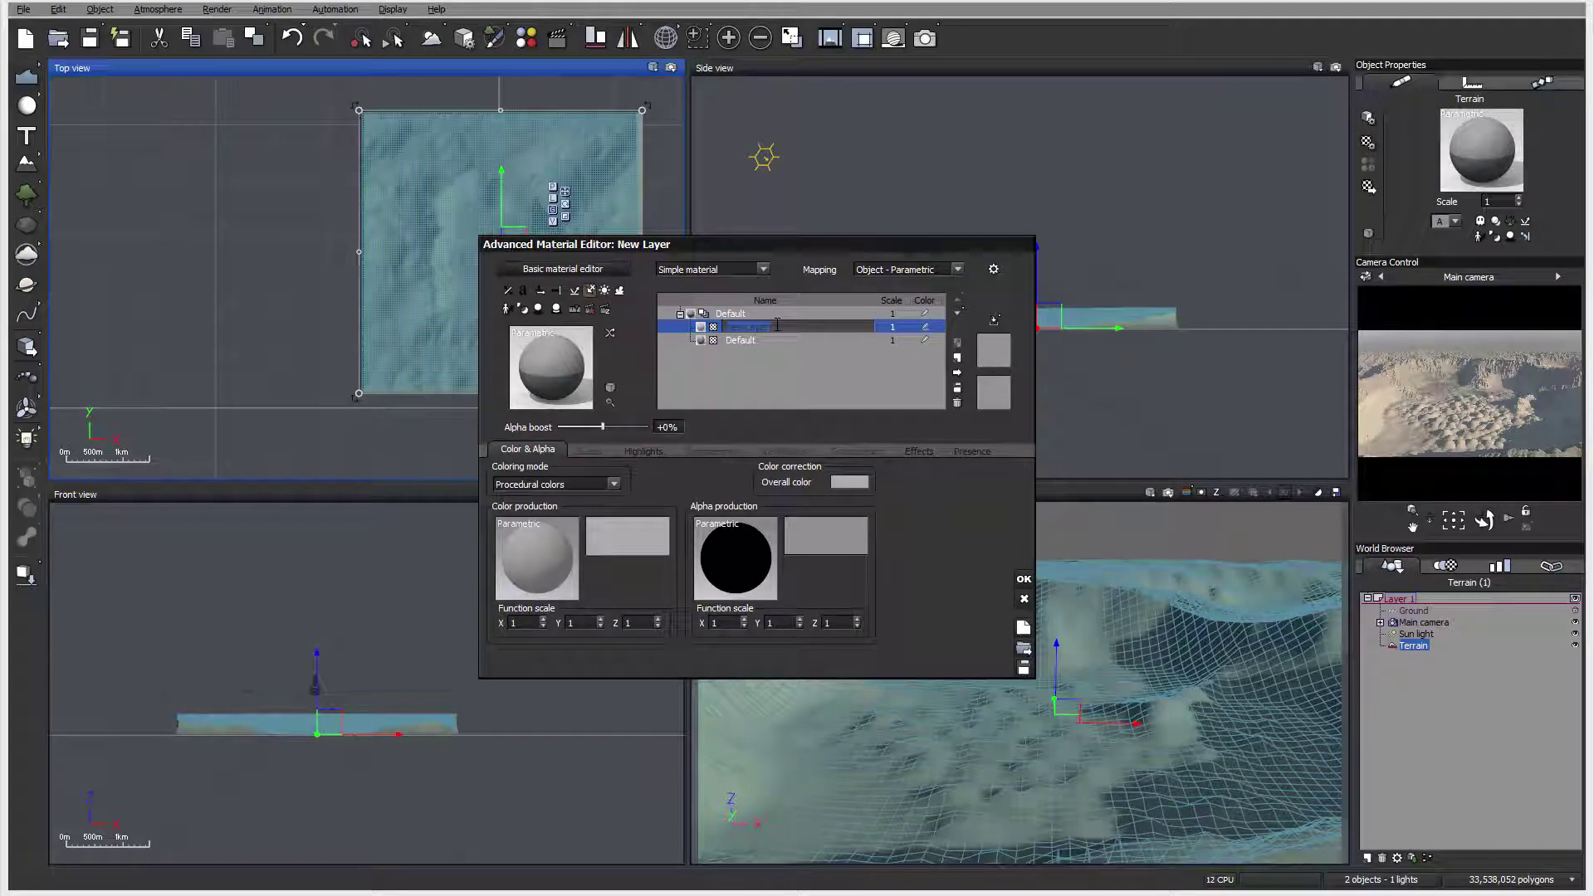
click(776, 326)
double_click(785, 327)
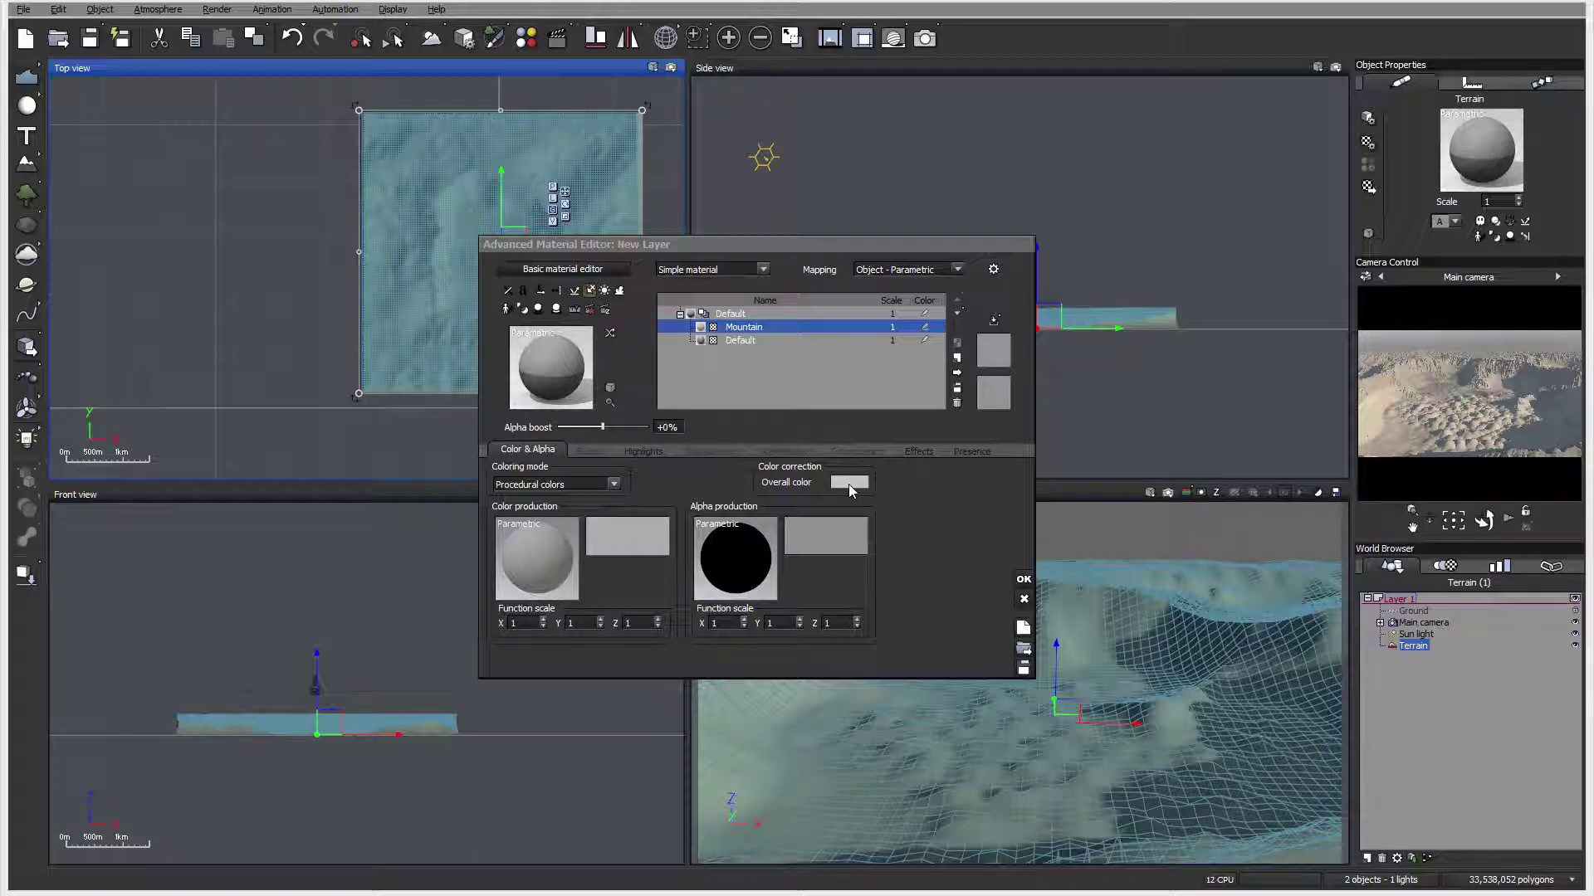
Switch the Mountain layer to Natural grain coloring with an orange first colour
click(615, 488)
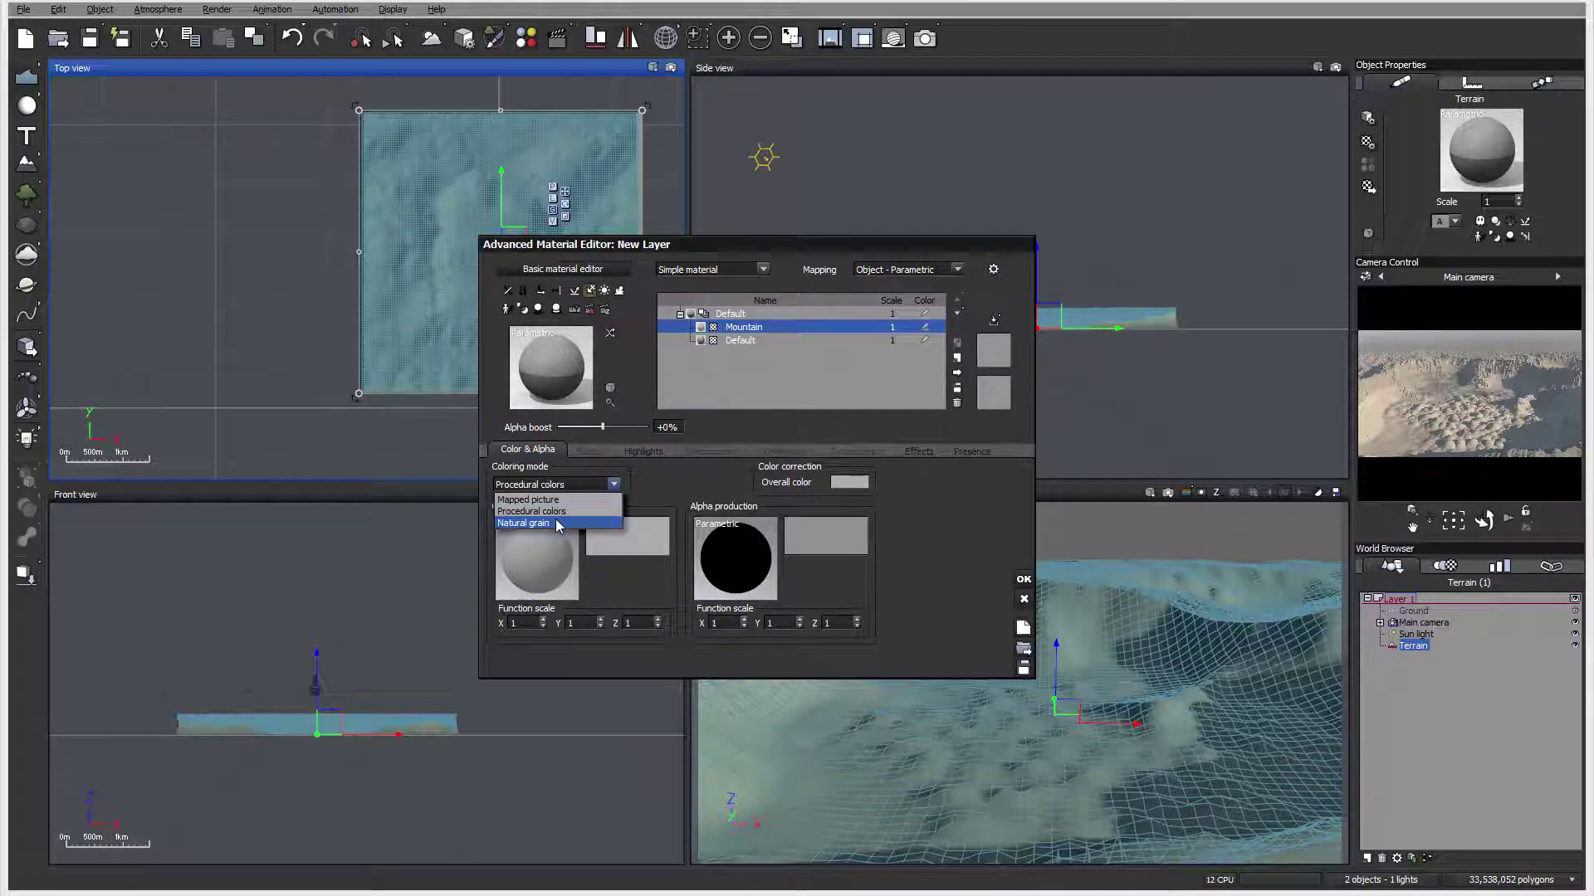
click(540, 516)
click(832, 485)
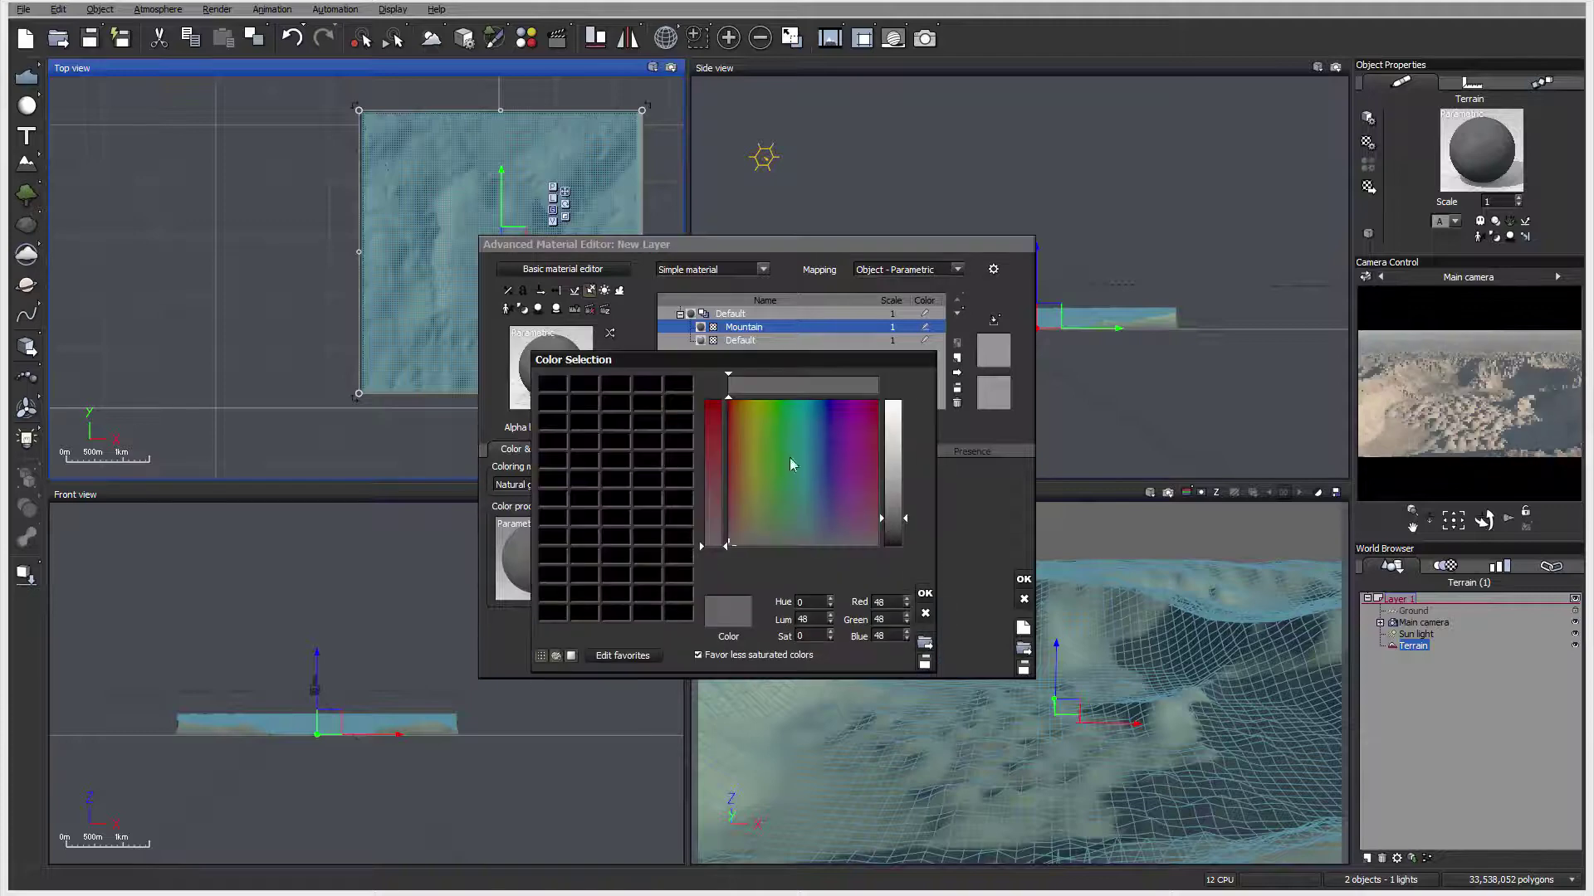
click(732, 417)
drag(733, 417, 737, 413)
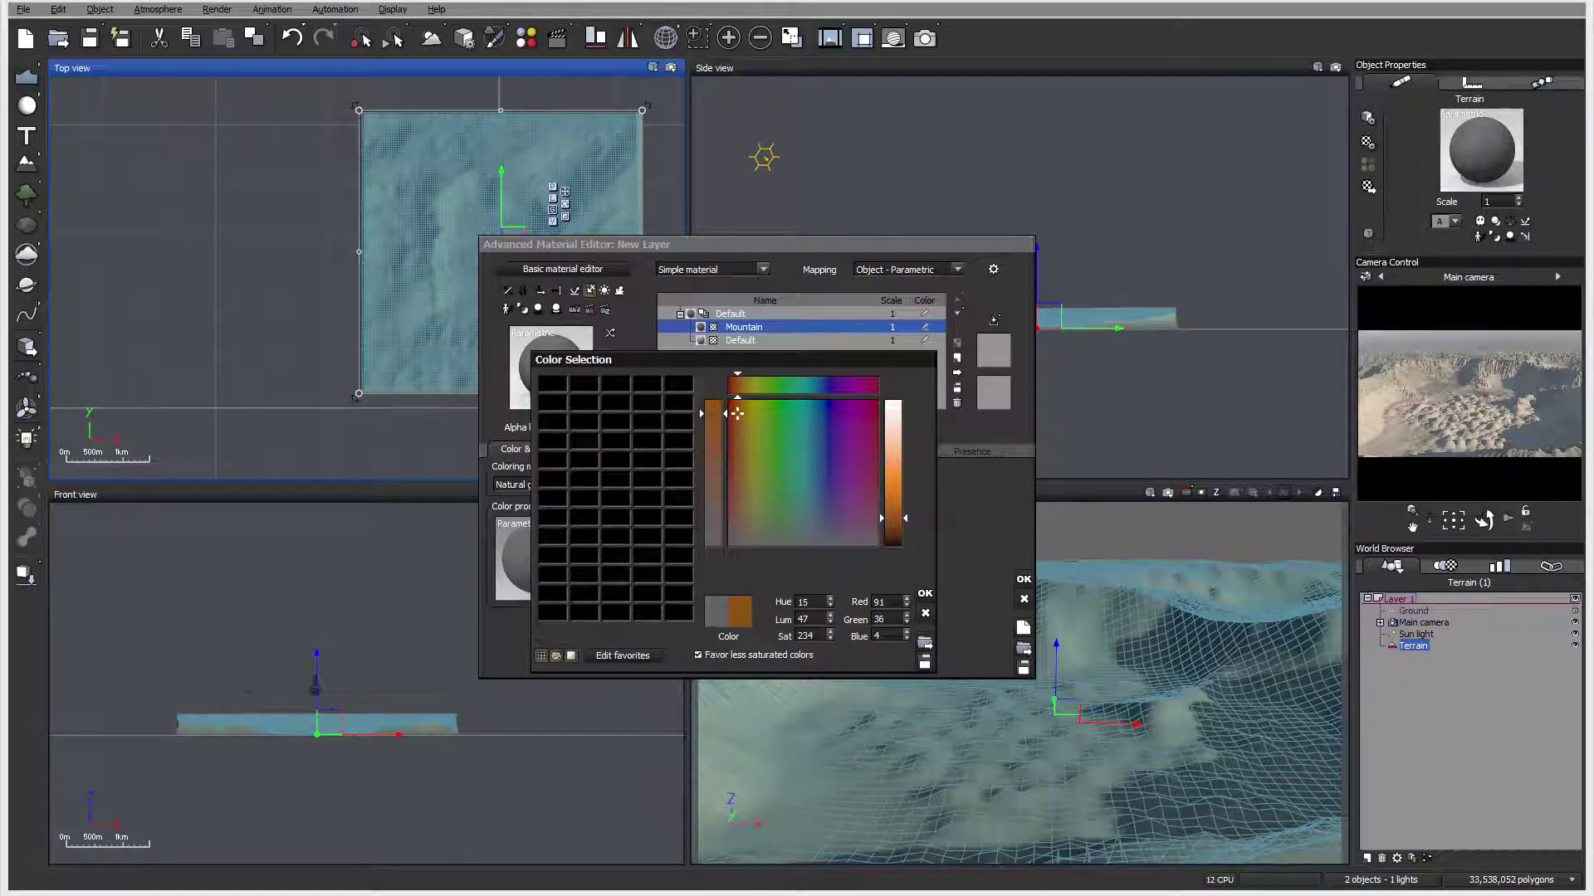
drag(899, 481, 894, 498)
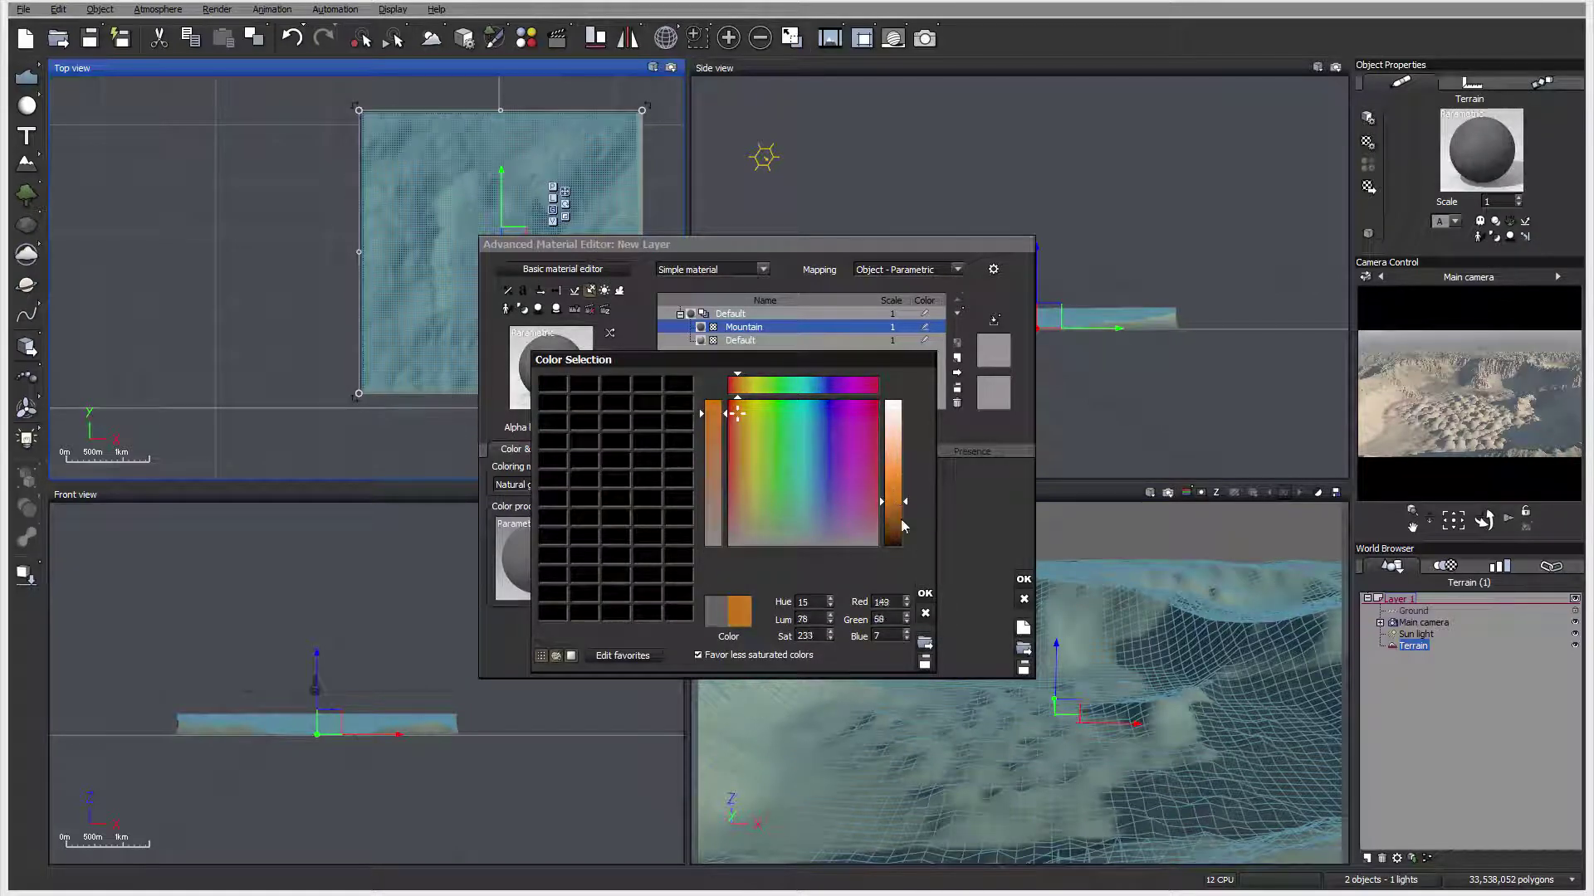
click(924, 593)
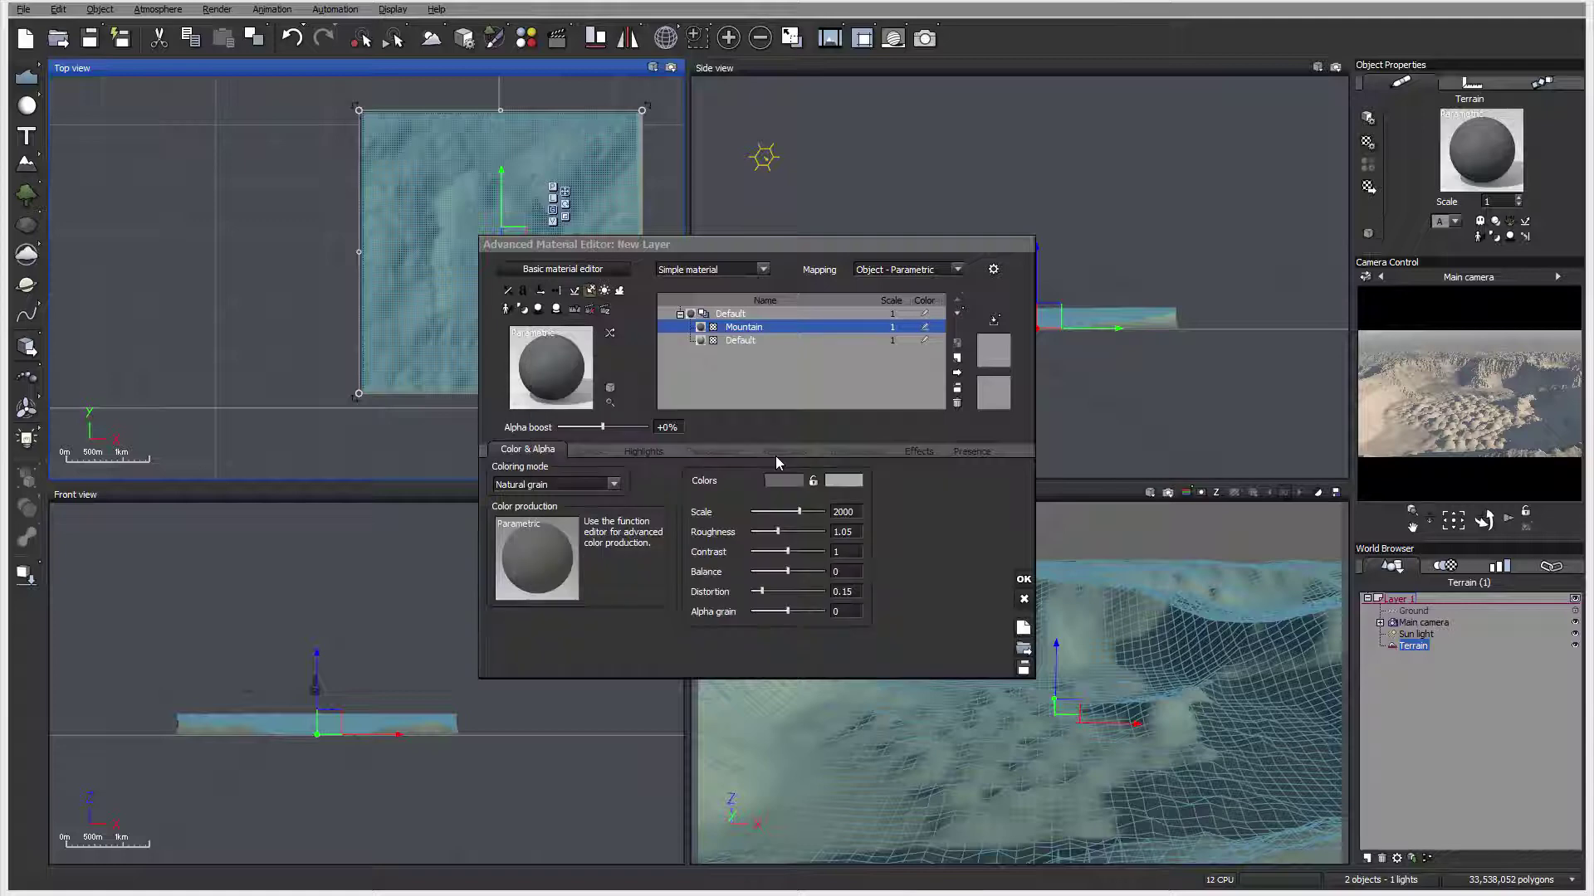
Set the Mountain layer's second grain colour to a tan brown
click(843, 480)
drag(810, 526, 811, 493)
drag(953, 483, 956, 512)
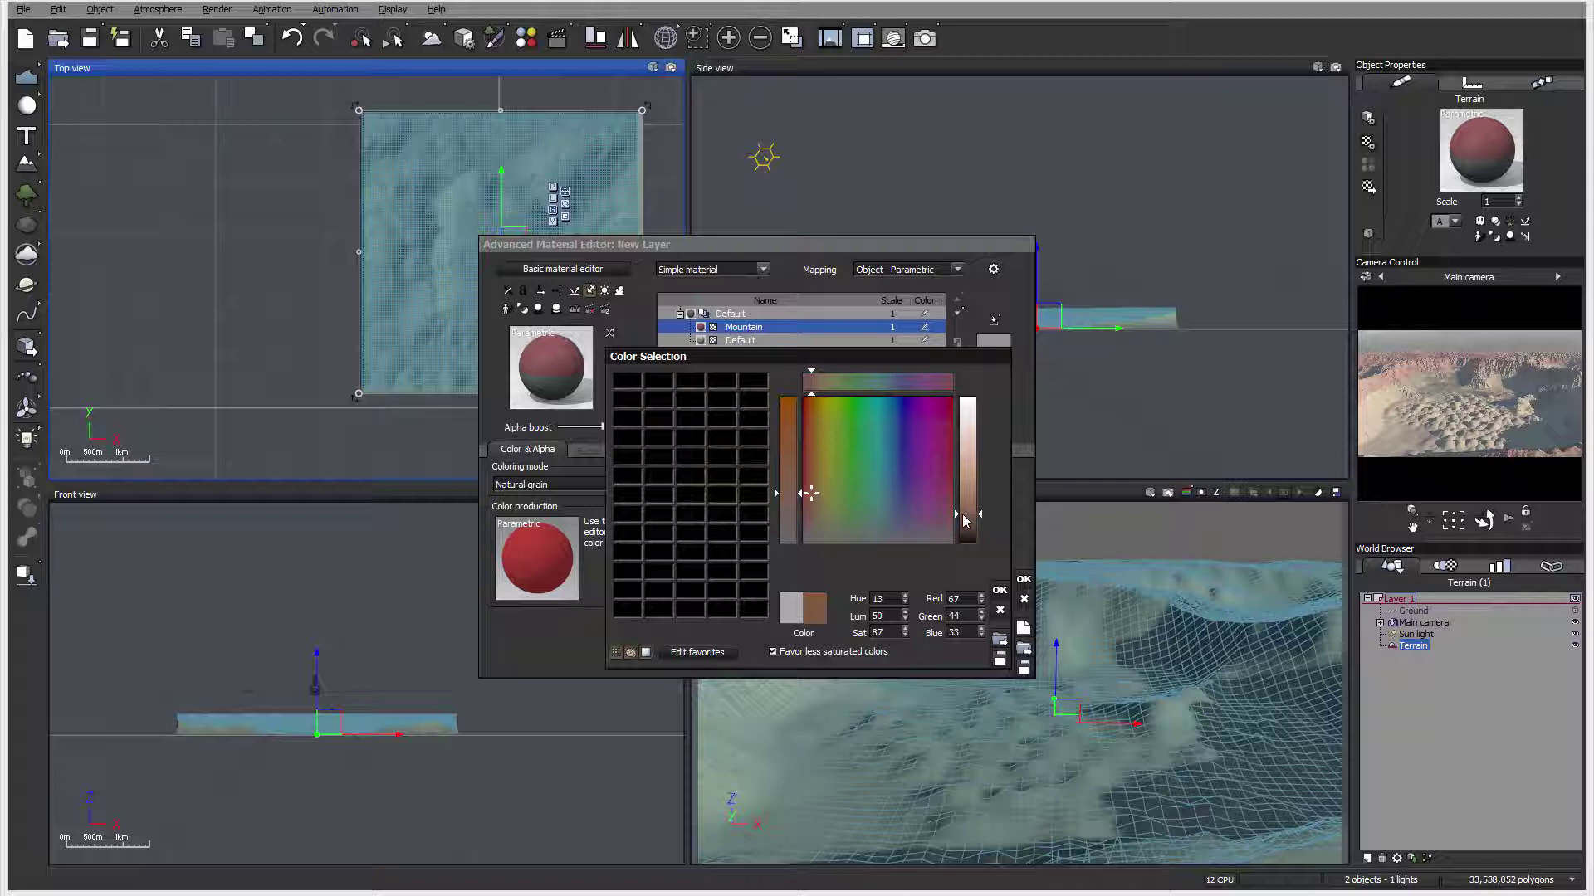
drag(812, 496, 818, 511)
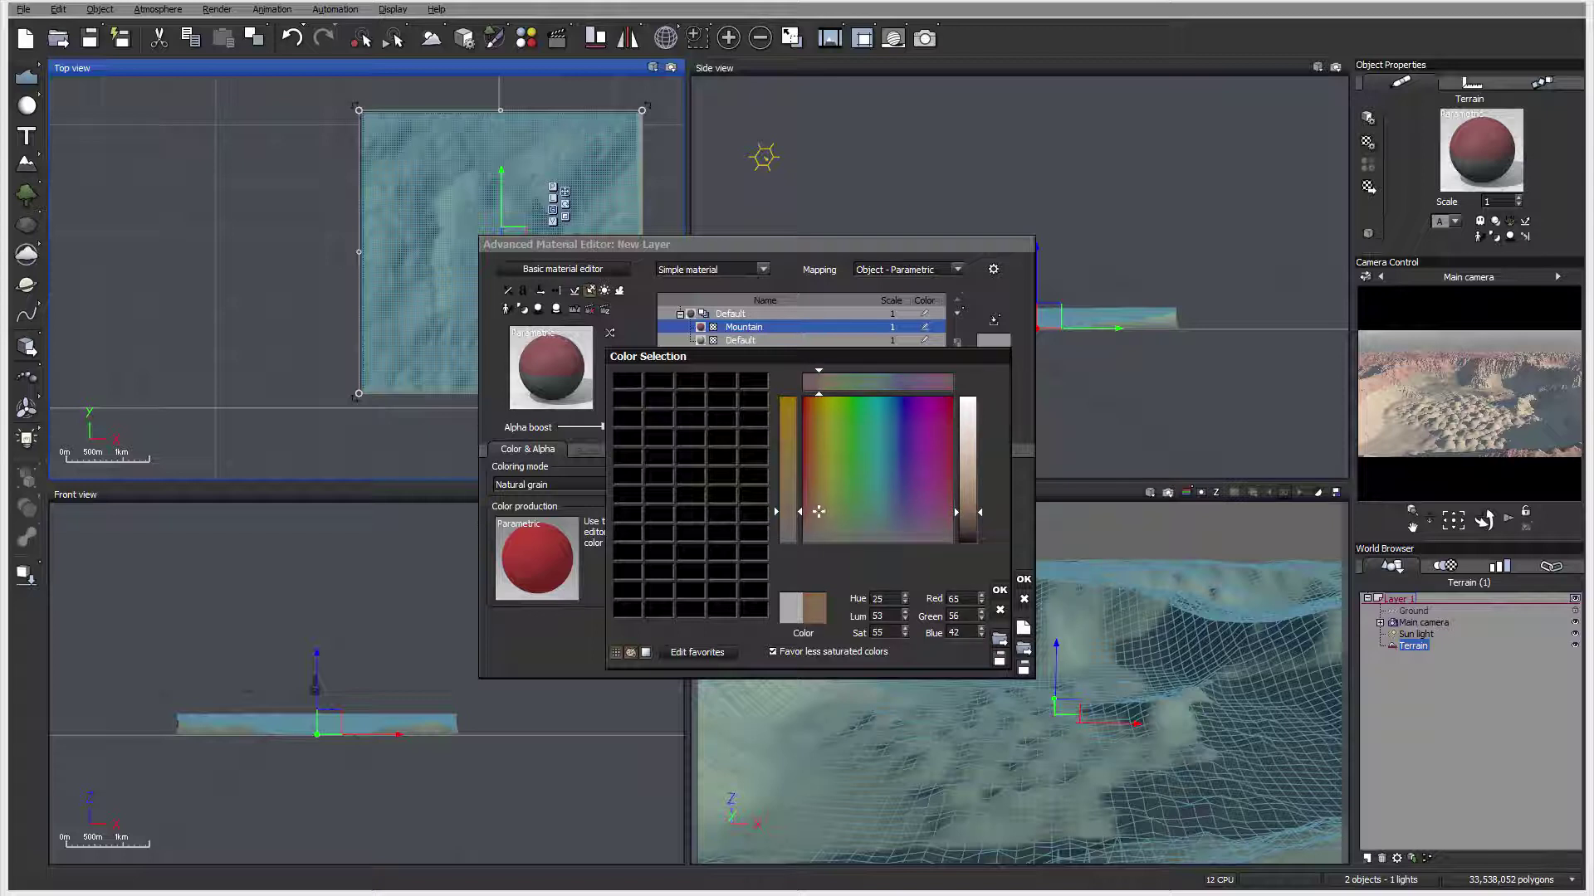
click(1000, 589)
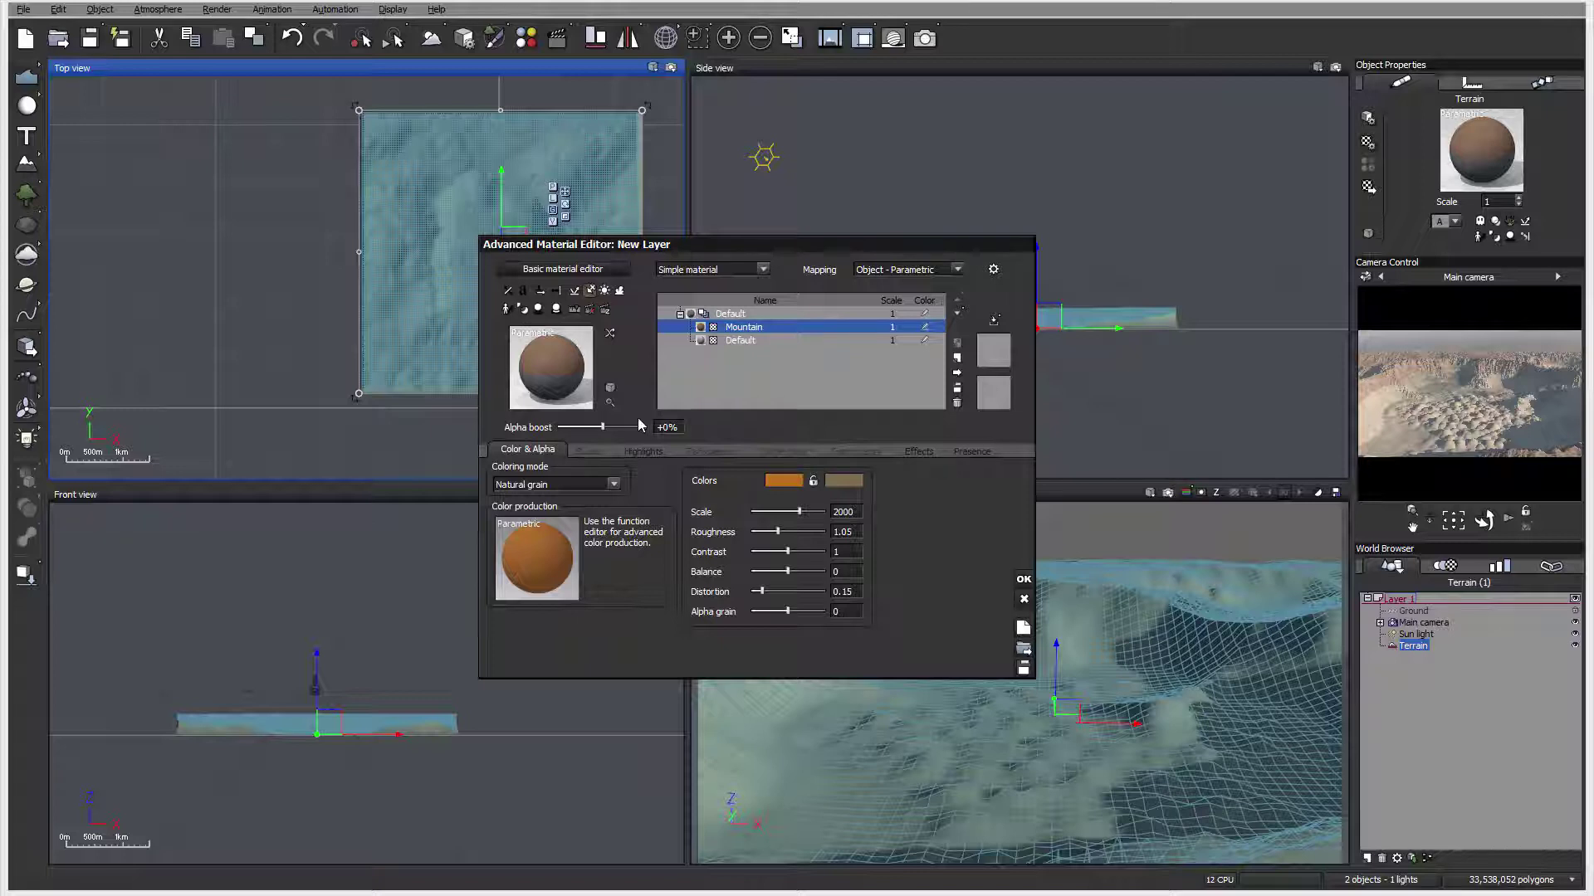
Reduce highlight global size to 14% and set 100% variable global transparency
click(965, 452)
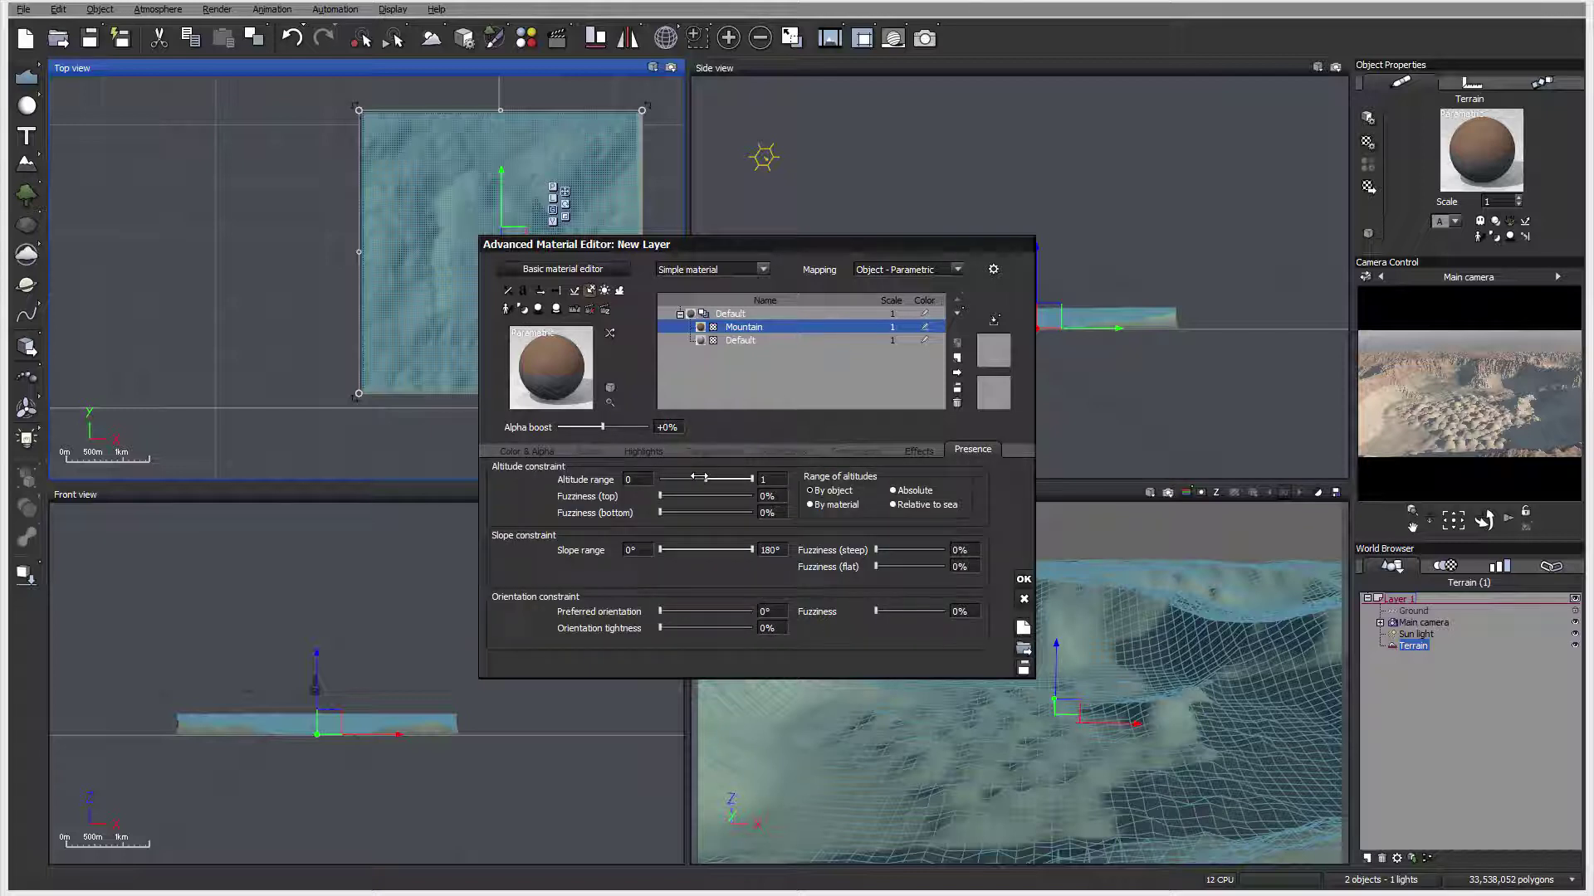
click(641, 453)
drag(545, 567, 544, 563)
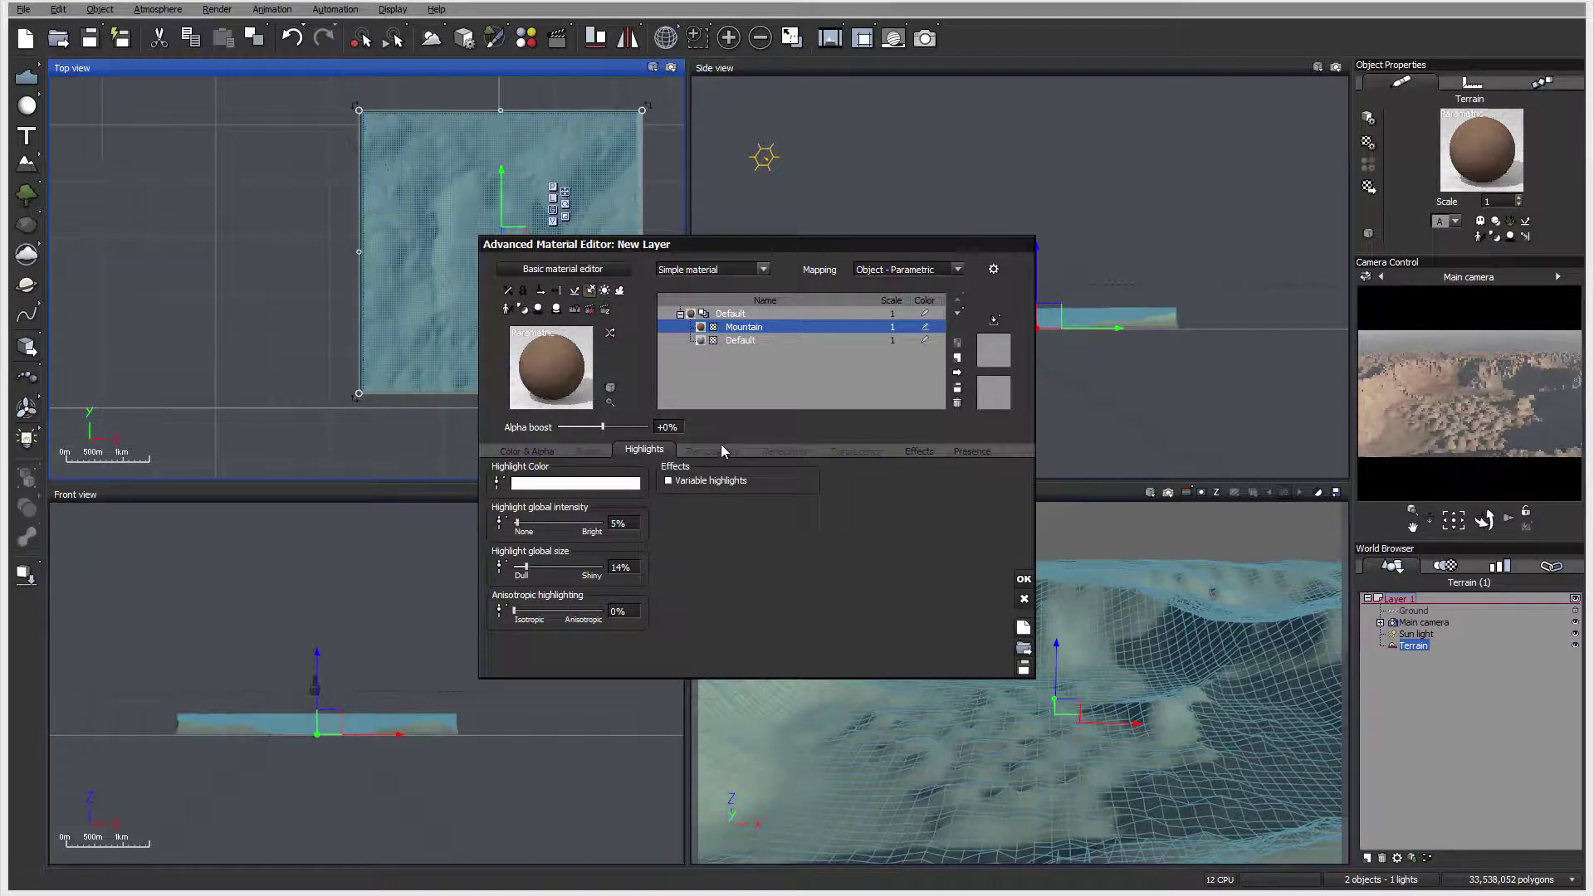
click(740, 453)
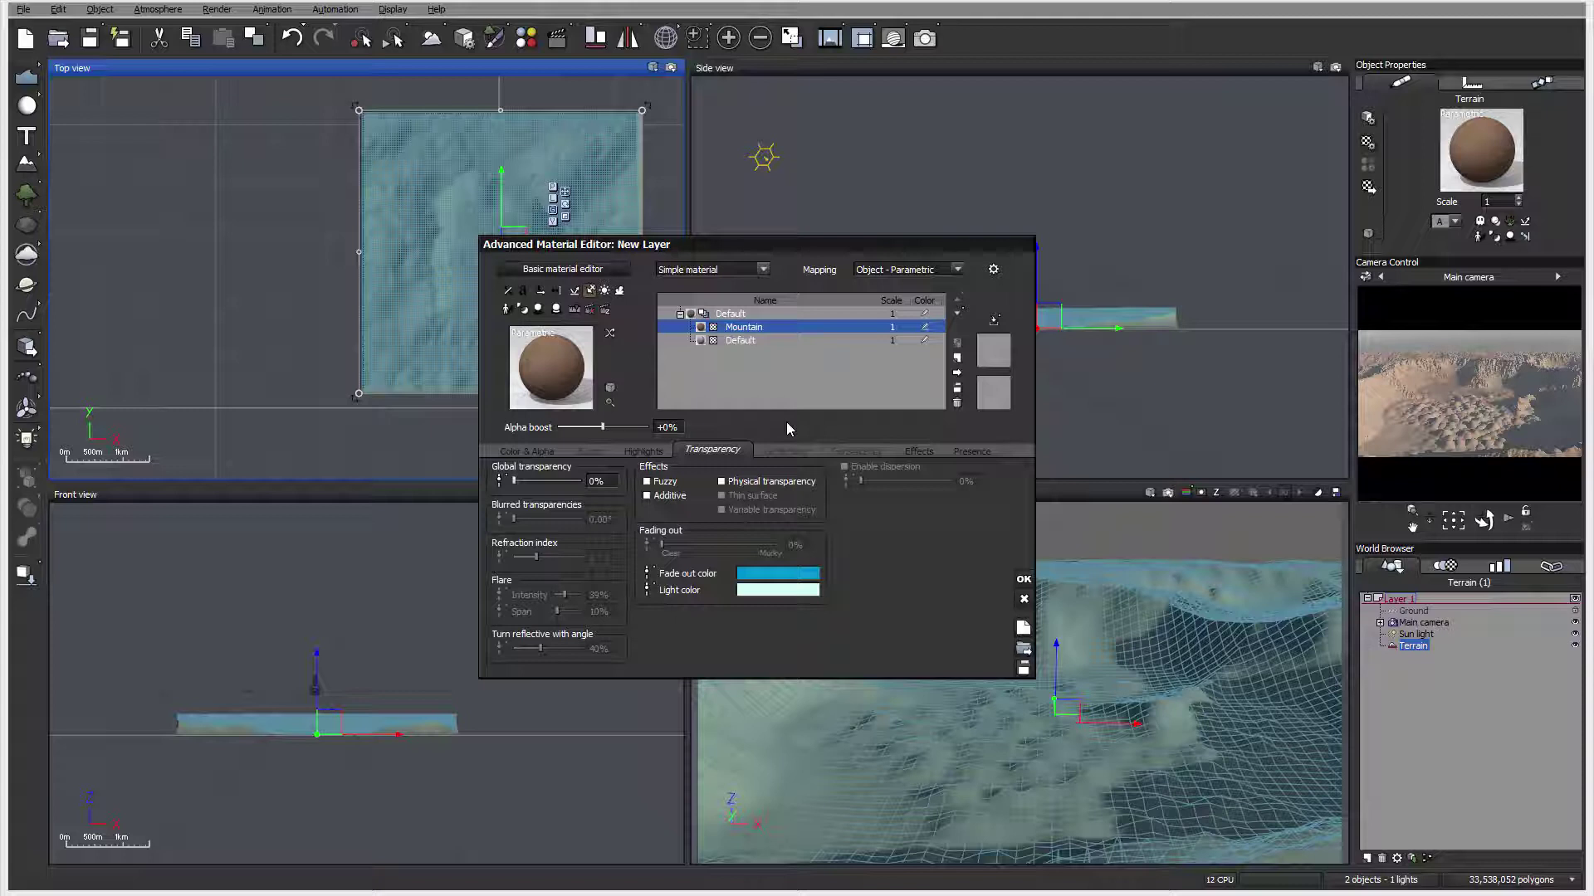
drag(514, 481, 690, 485)
click(722, 509)
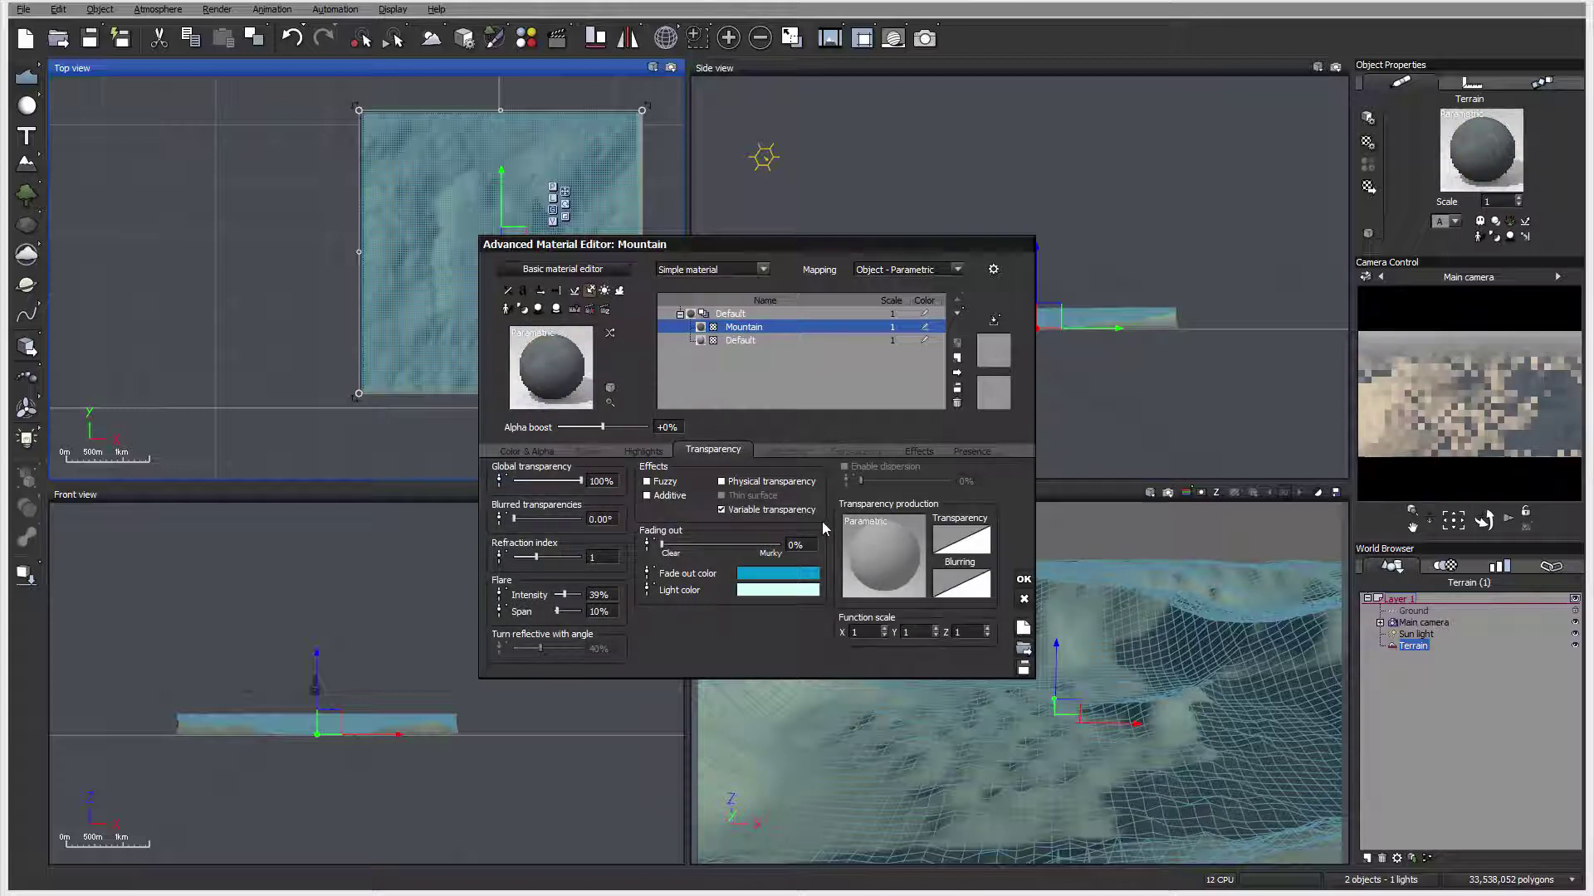
In the Mountain transparency function, tidy the nodes and delete the unused Constant, Filter and Color nodes
right_click(893, 553)
click(940, 558)
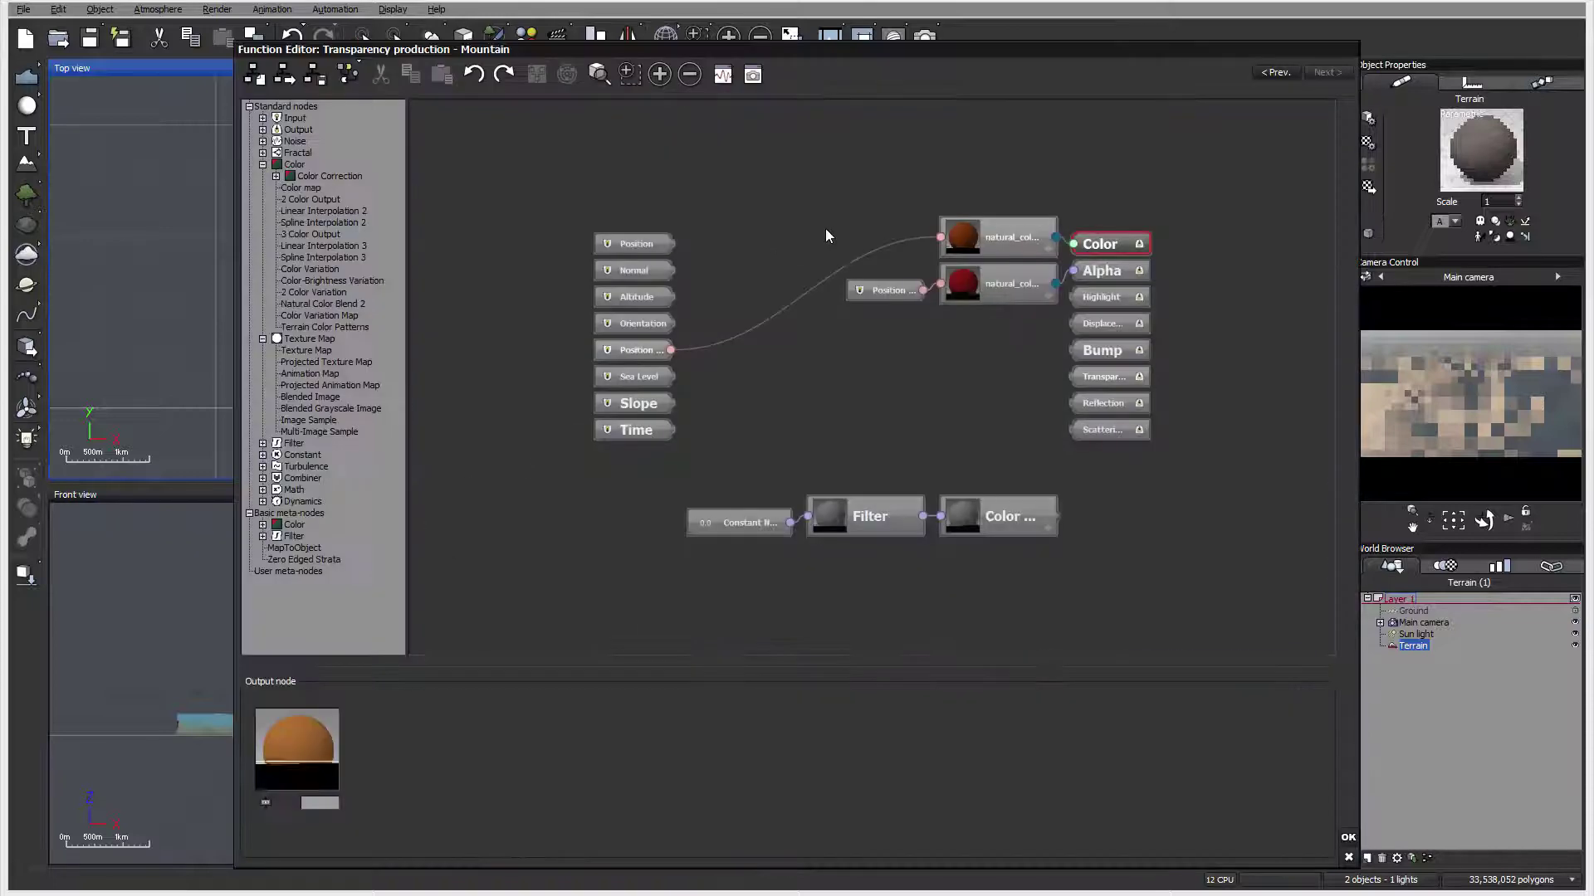
drag(886, 294, 747, 362)
drag(1001, 282, 920, 286)
drag(954, 234, 884, 222)
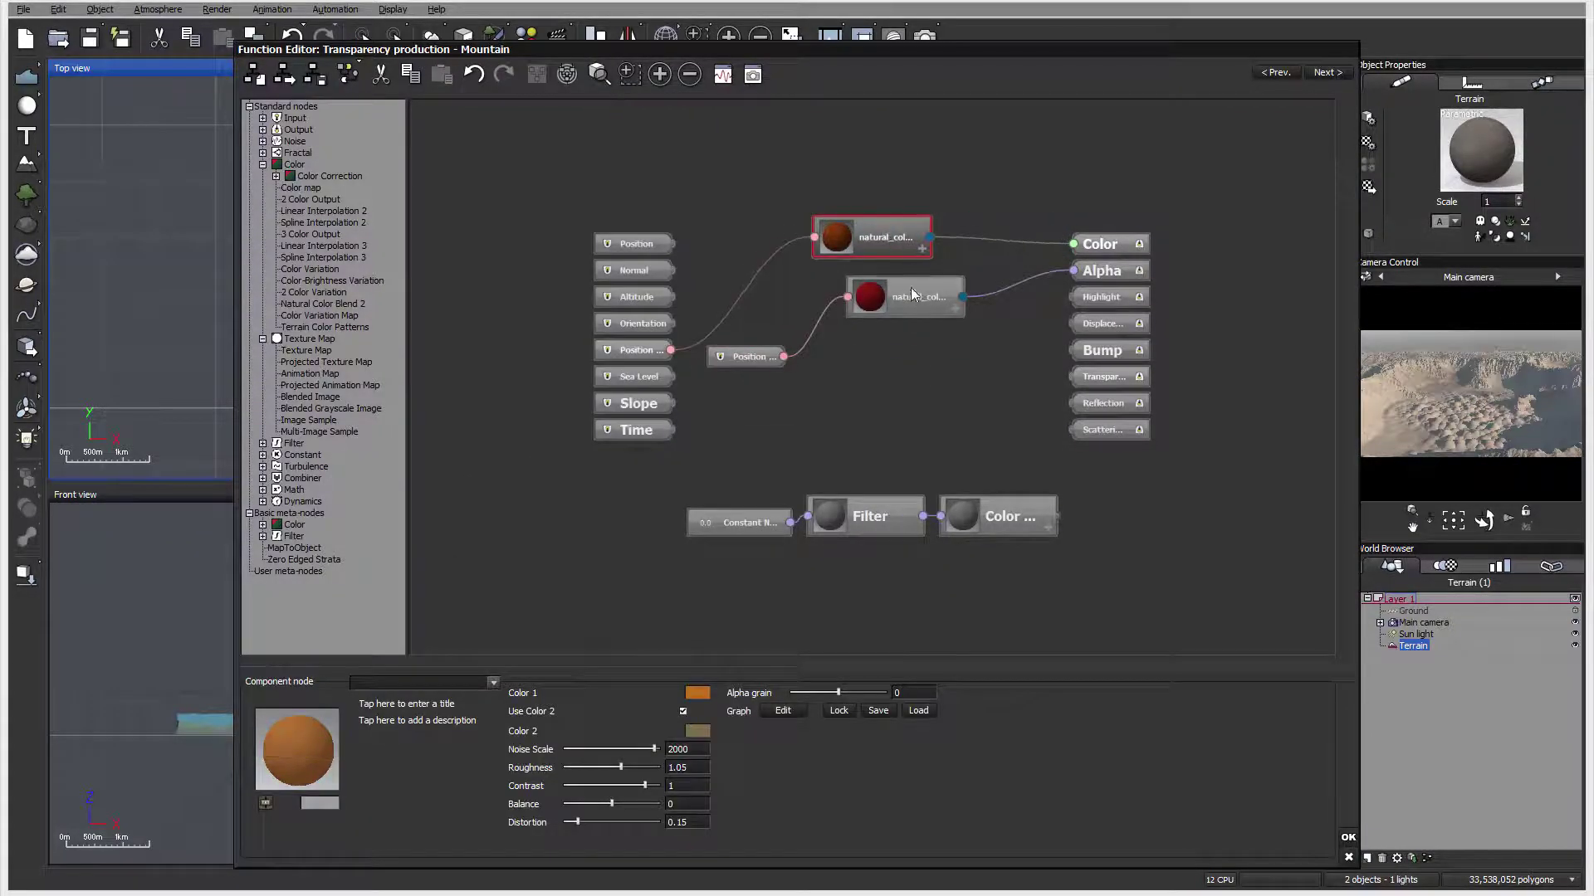
drag(909, 287, 885, 282)
drag(752, 353, 734, 334)
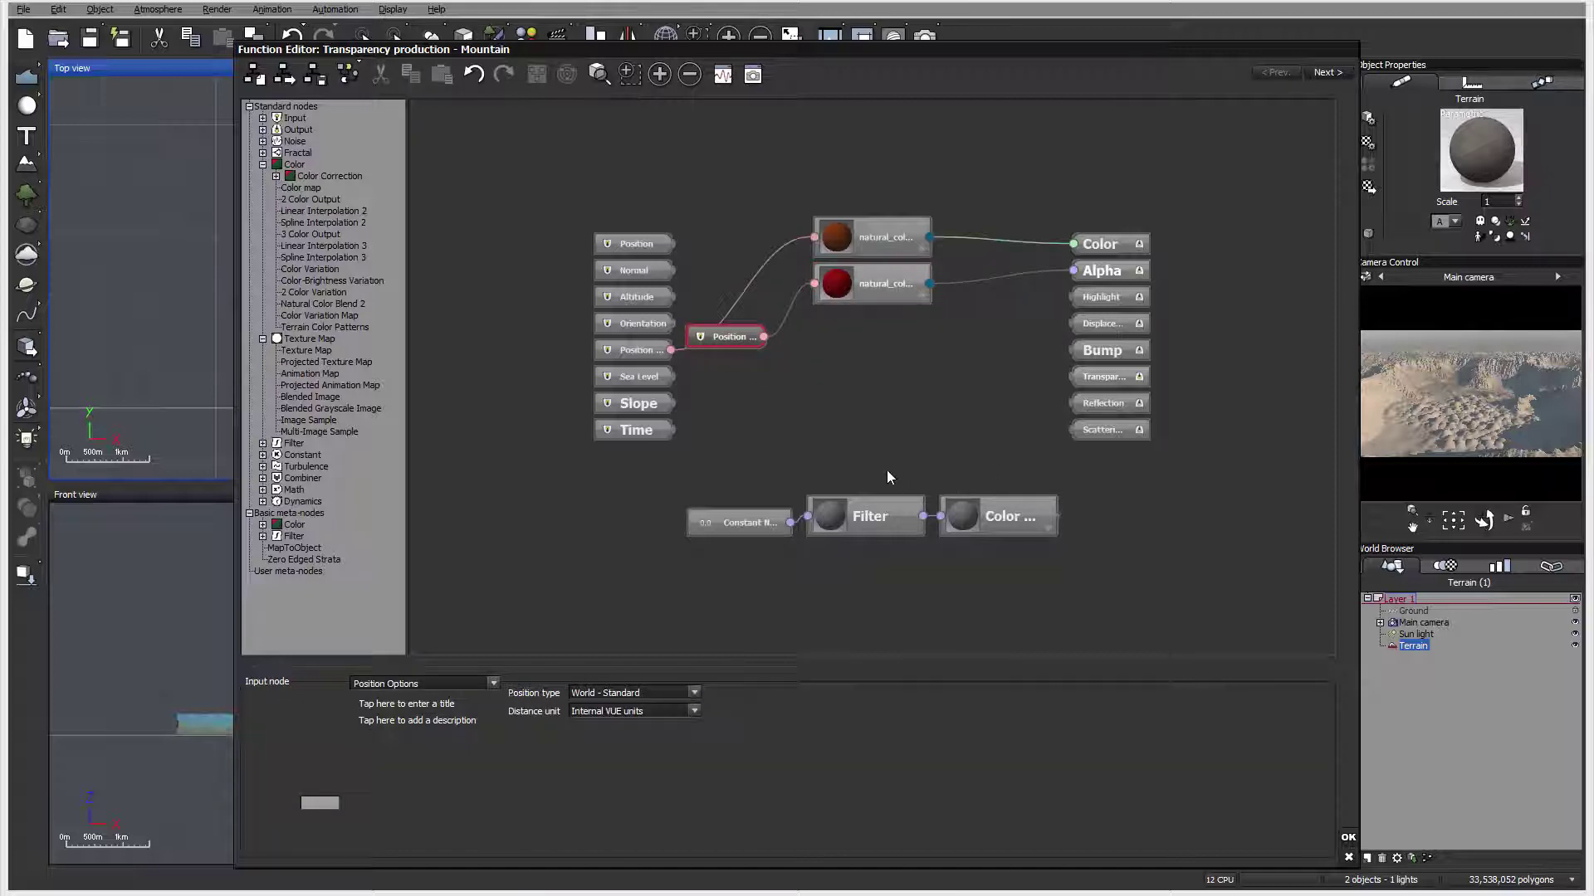
drag(683, 472, 1074, 596)
key(Delete)
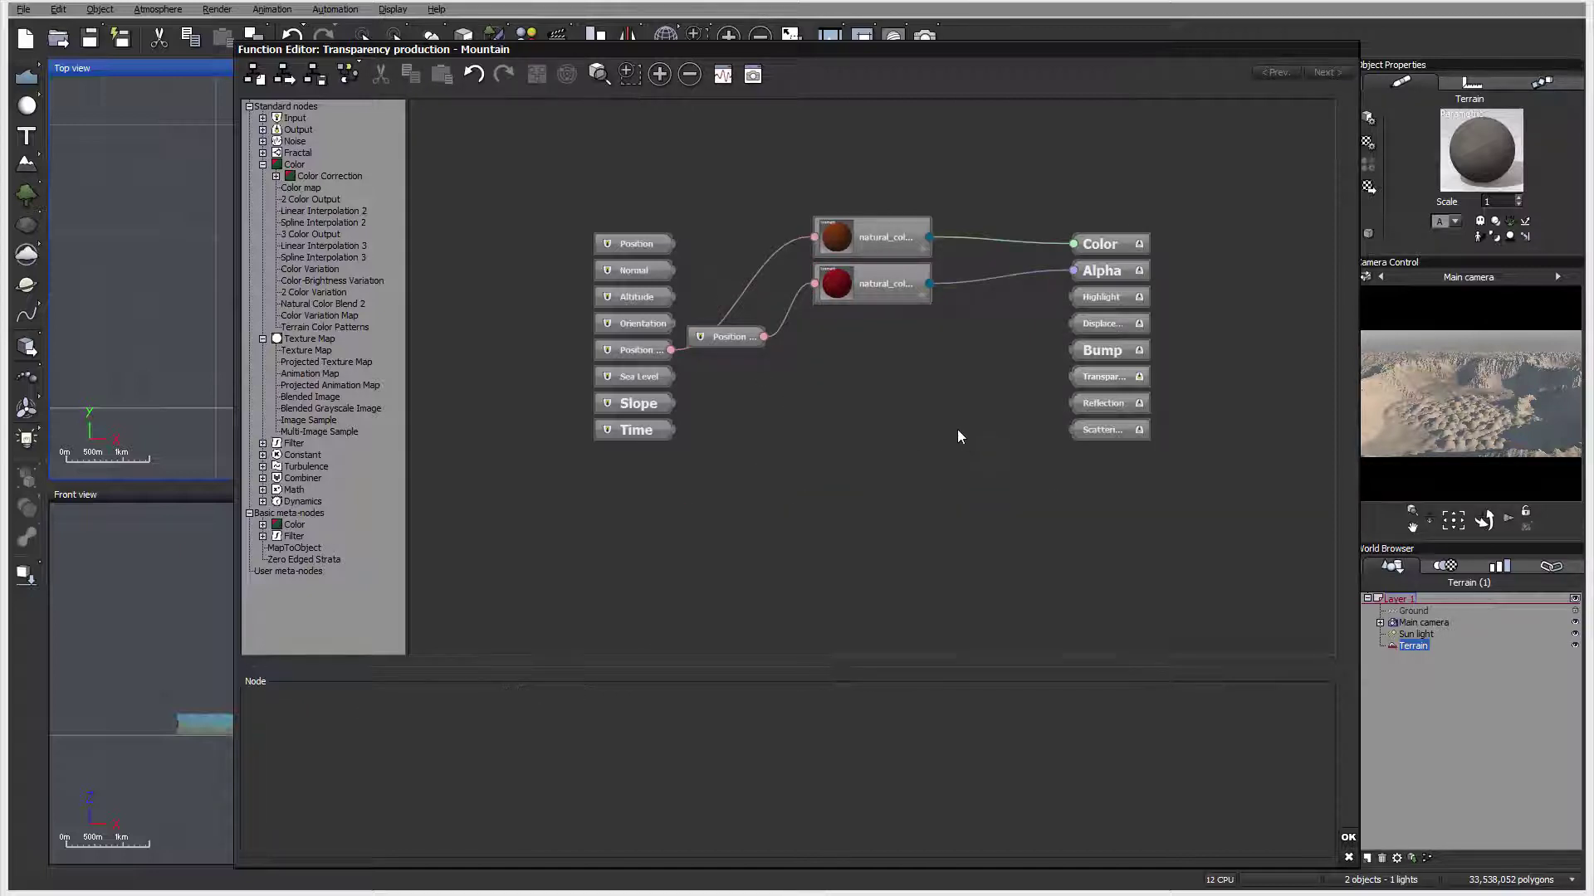
Add a Projected Texture Map node and connect it to the Transparency output
right_click(829, 389)
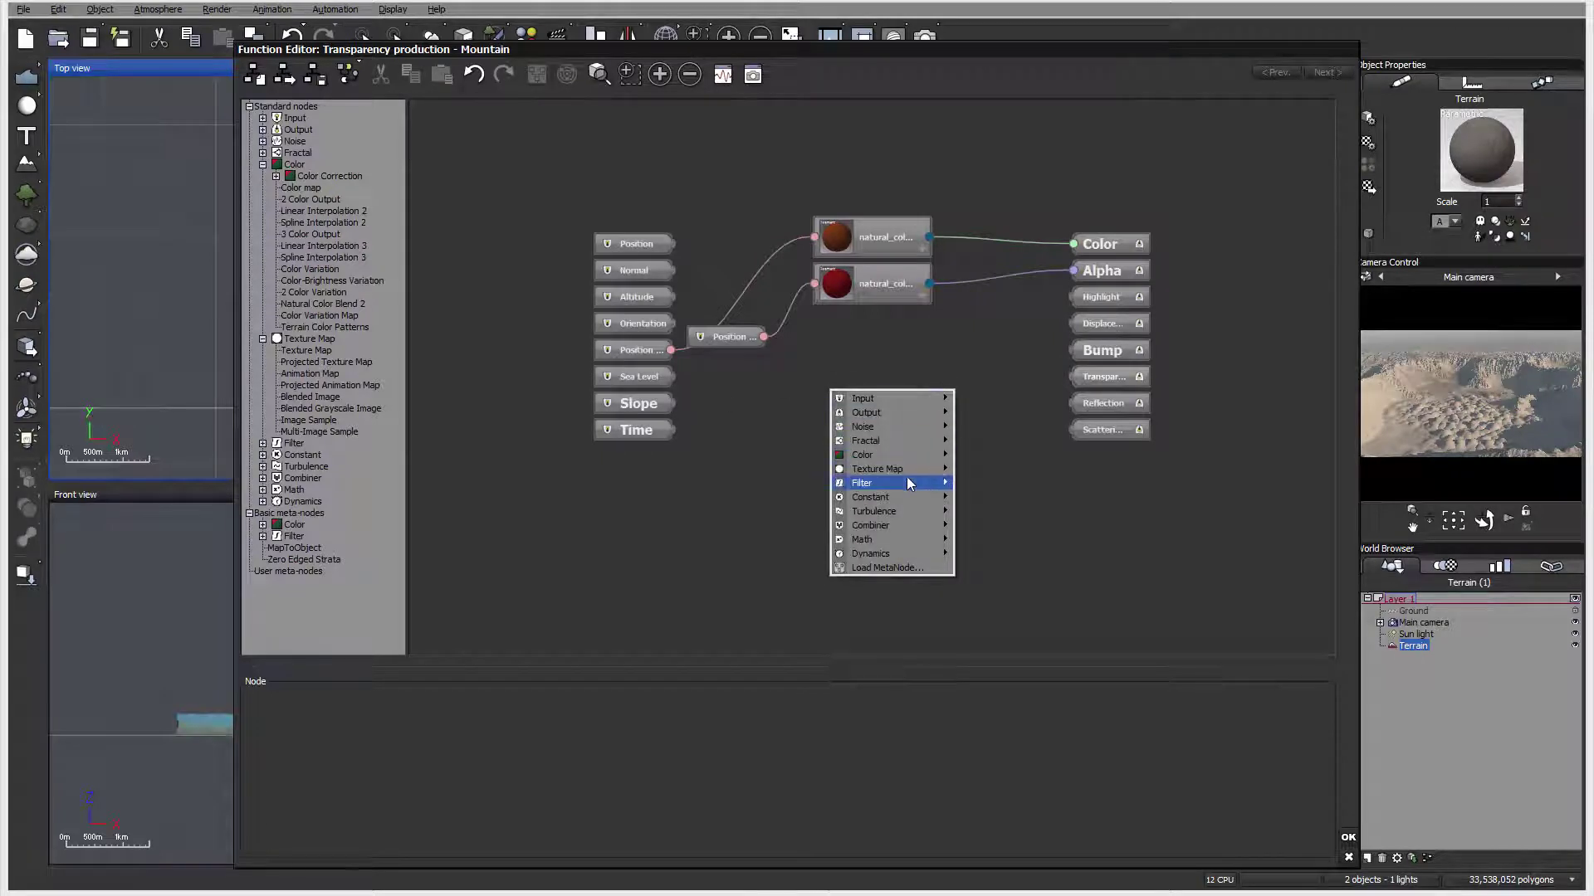
mouse_move(906, 470)
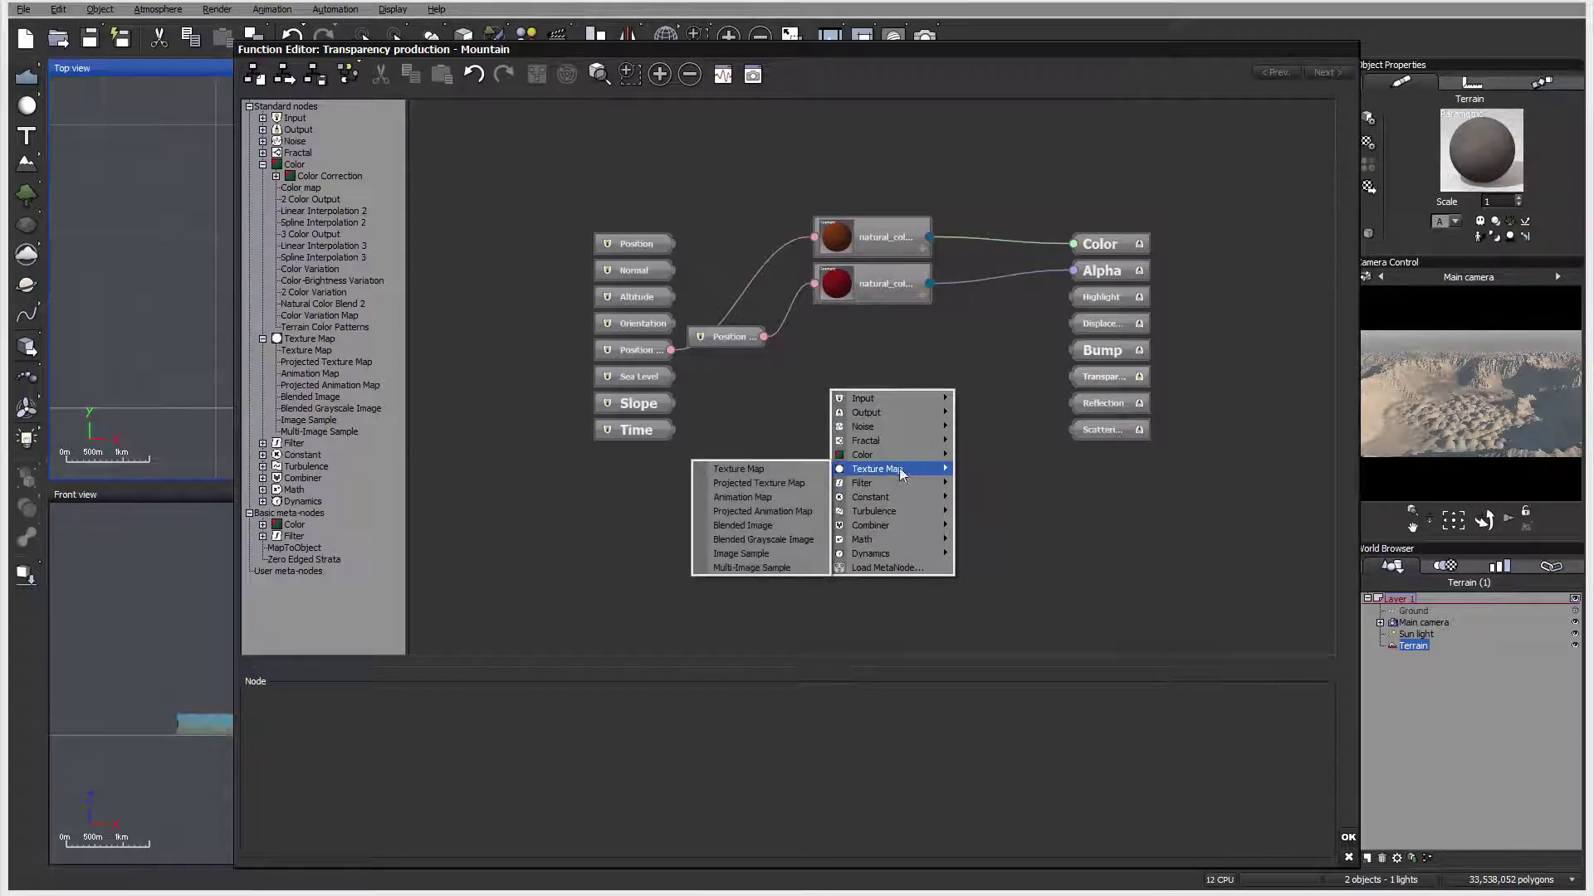
click(757, 483)
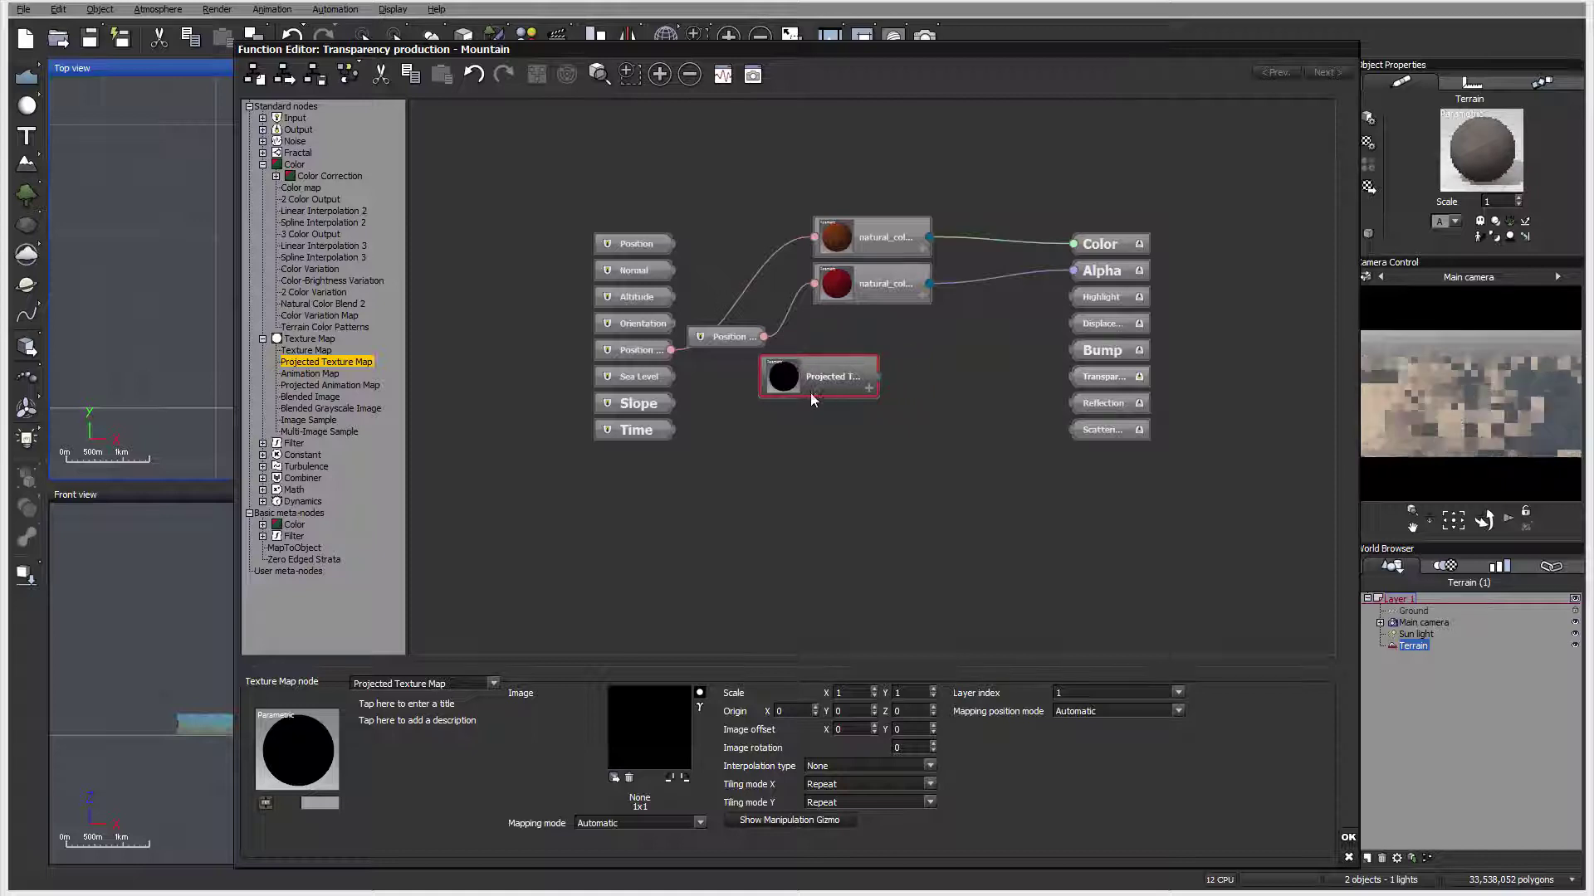
drag(1069, 375, 878, 380)
click(925, 390)
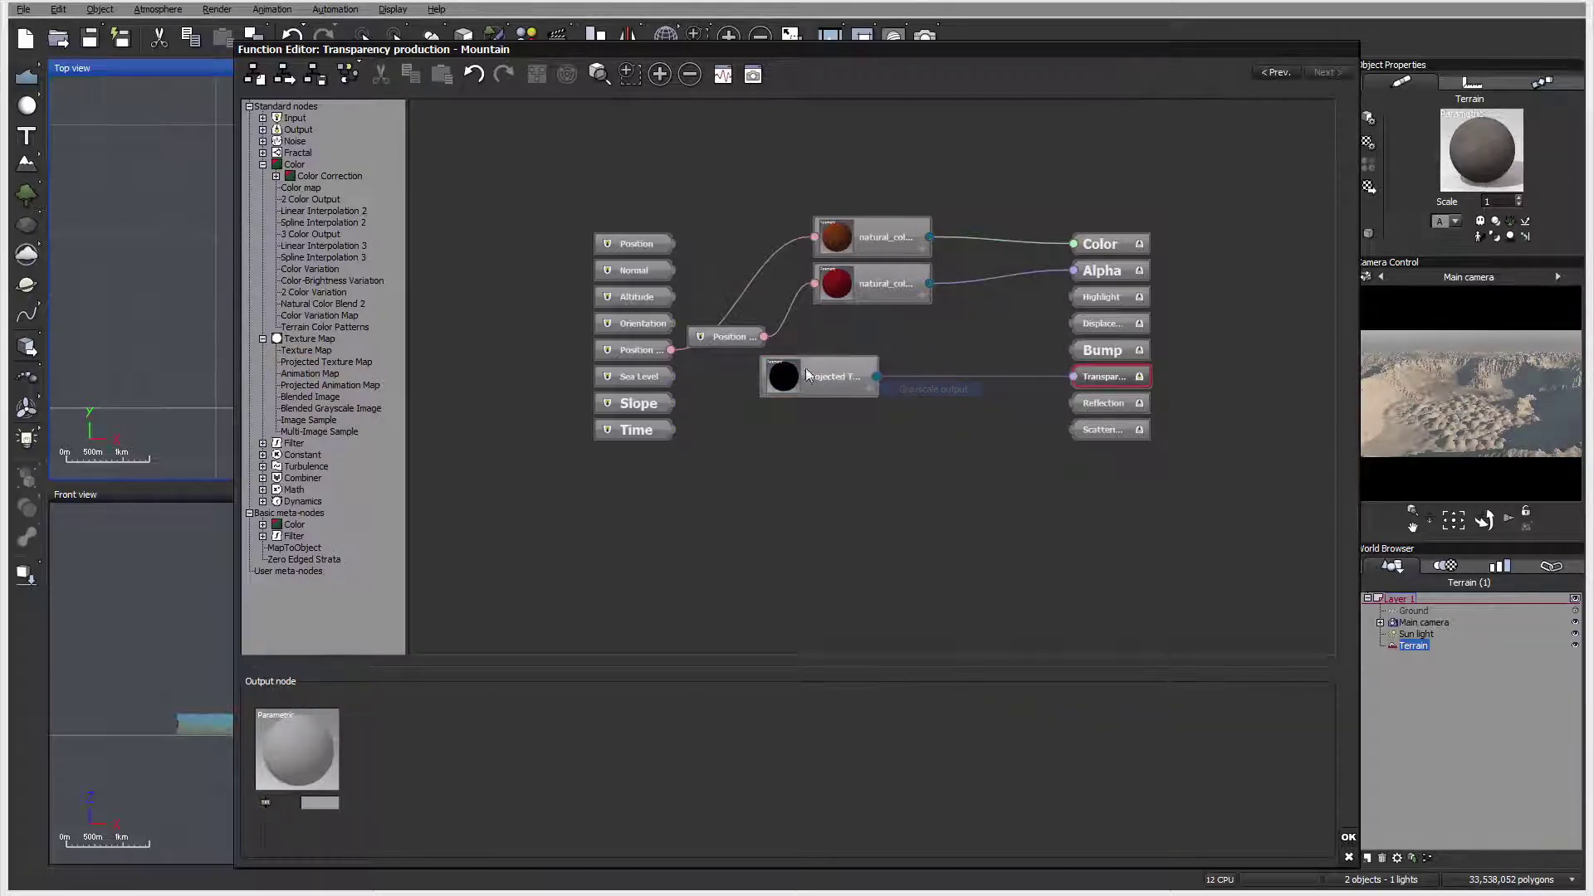
click(805, 373)
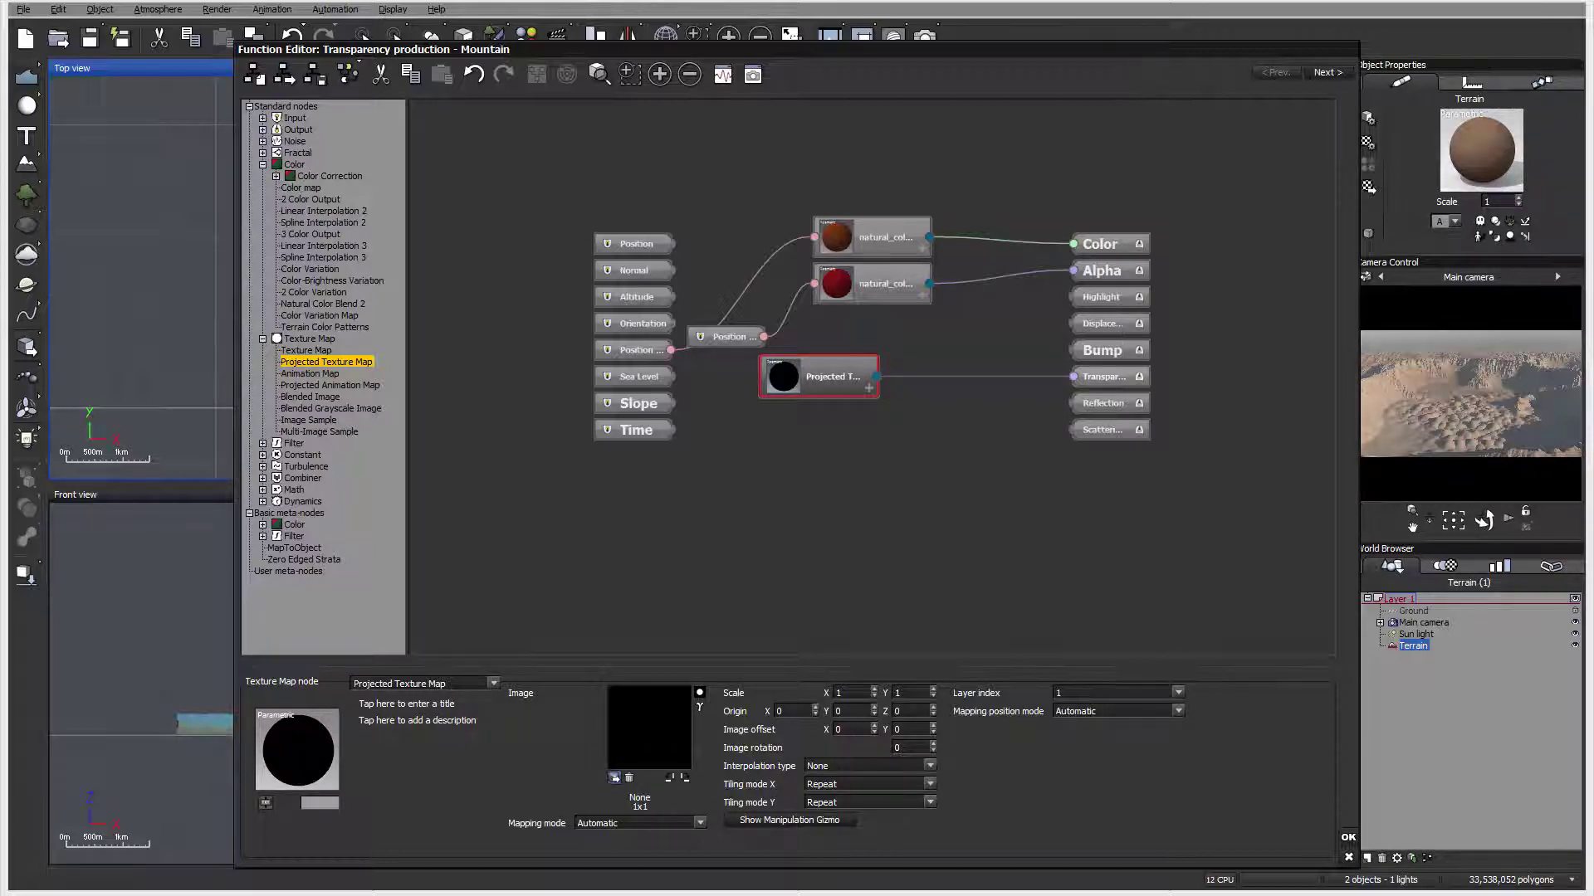
Load rm-mountain.tif into the texture node with Bilinear interpolation and tiling Once in X and Y
click(615, 777)
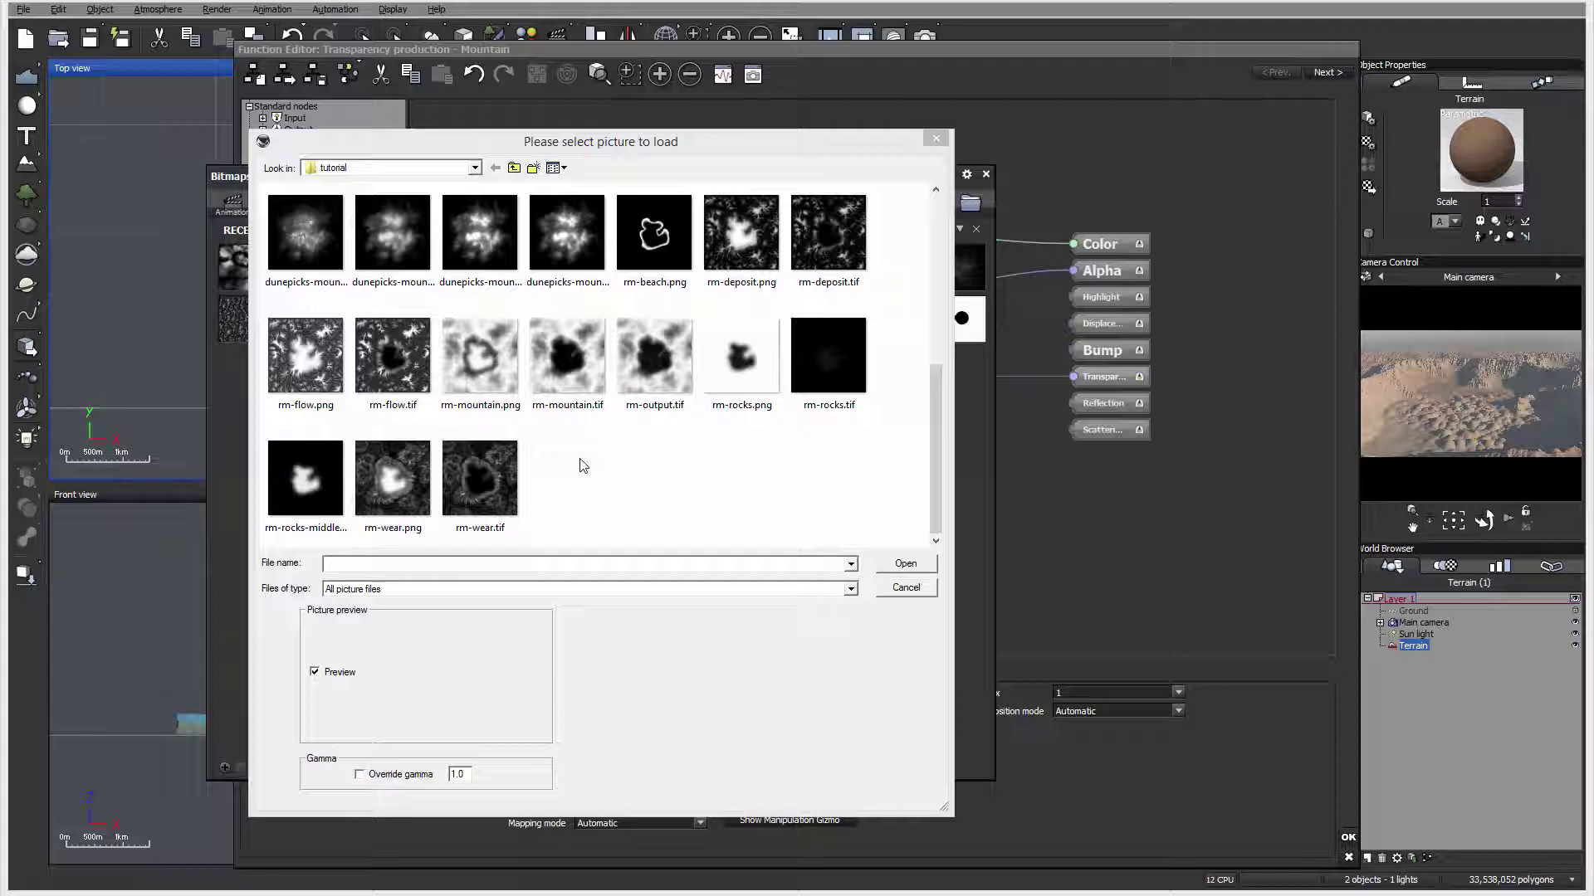
click(573, 361)
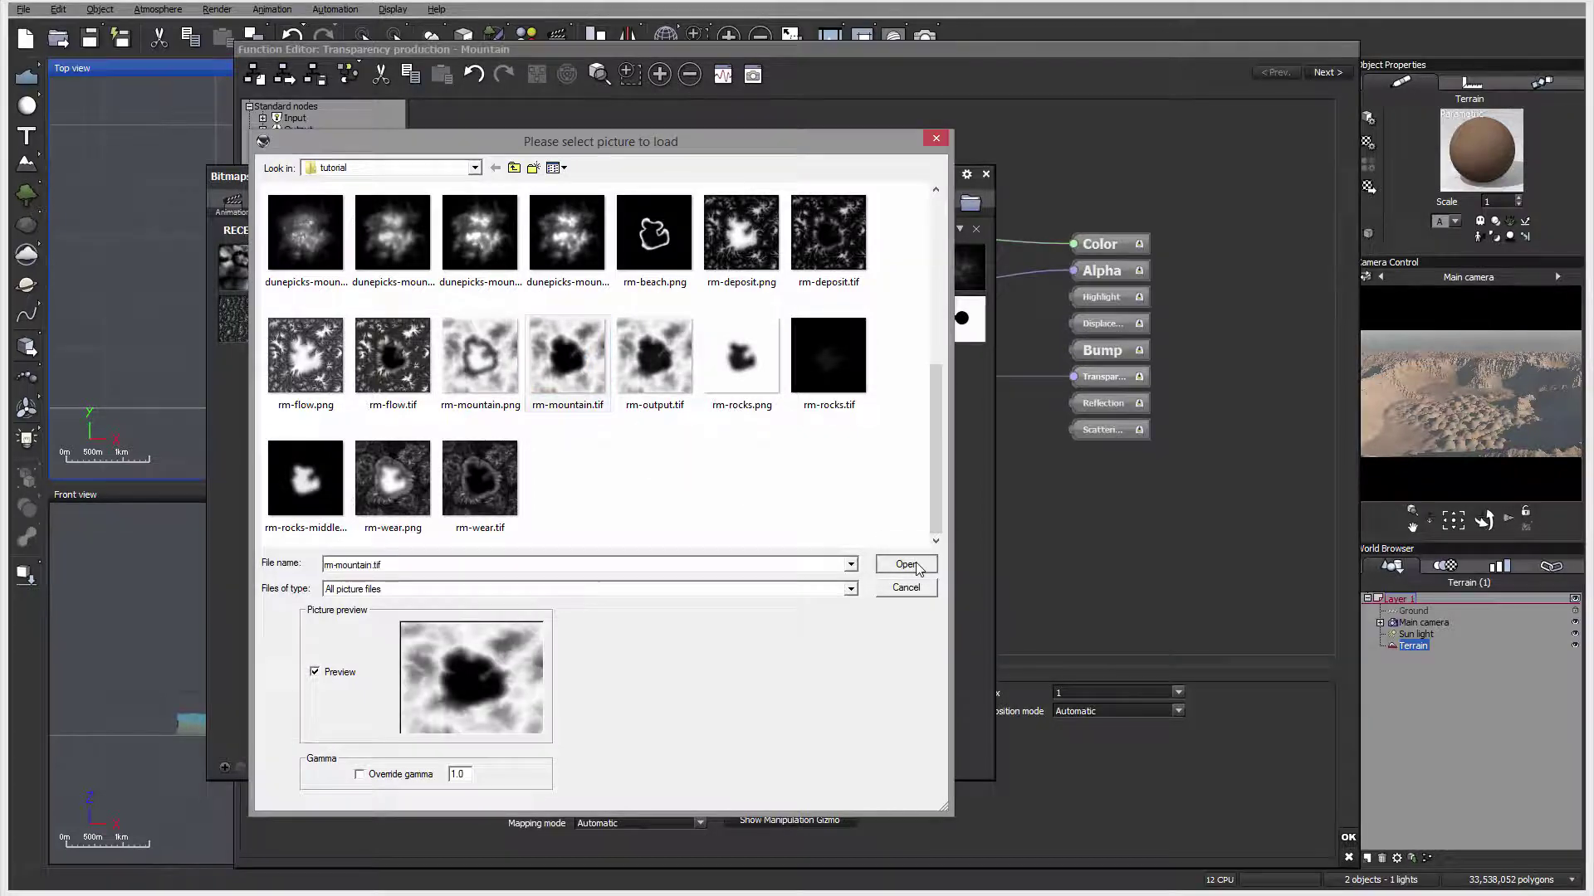
click(906, 564)
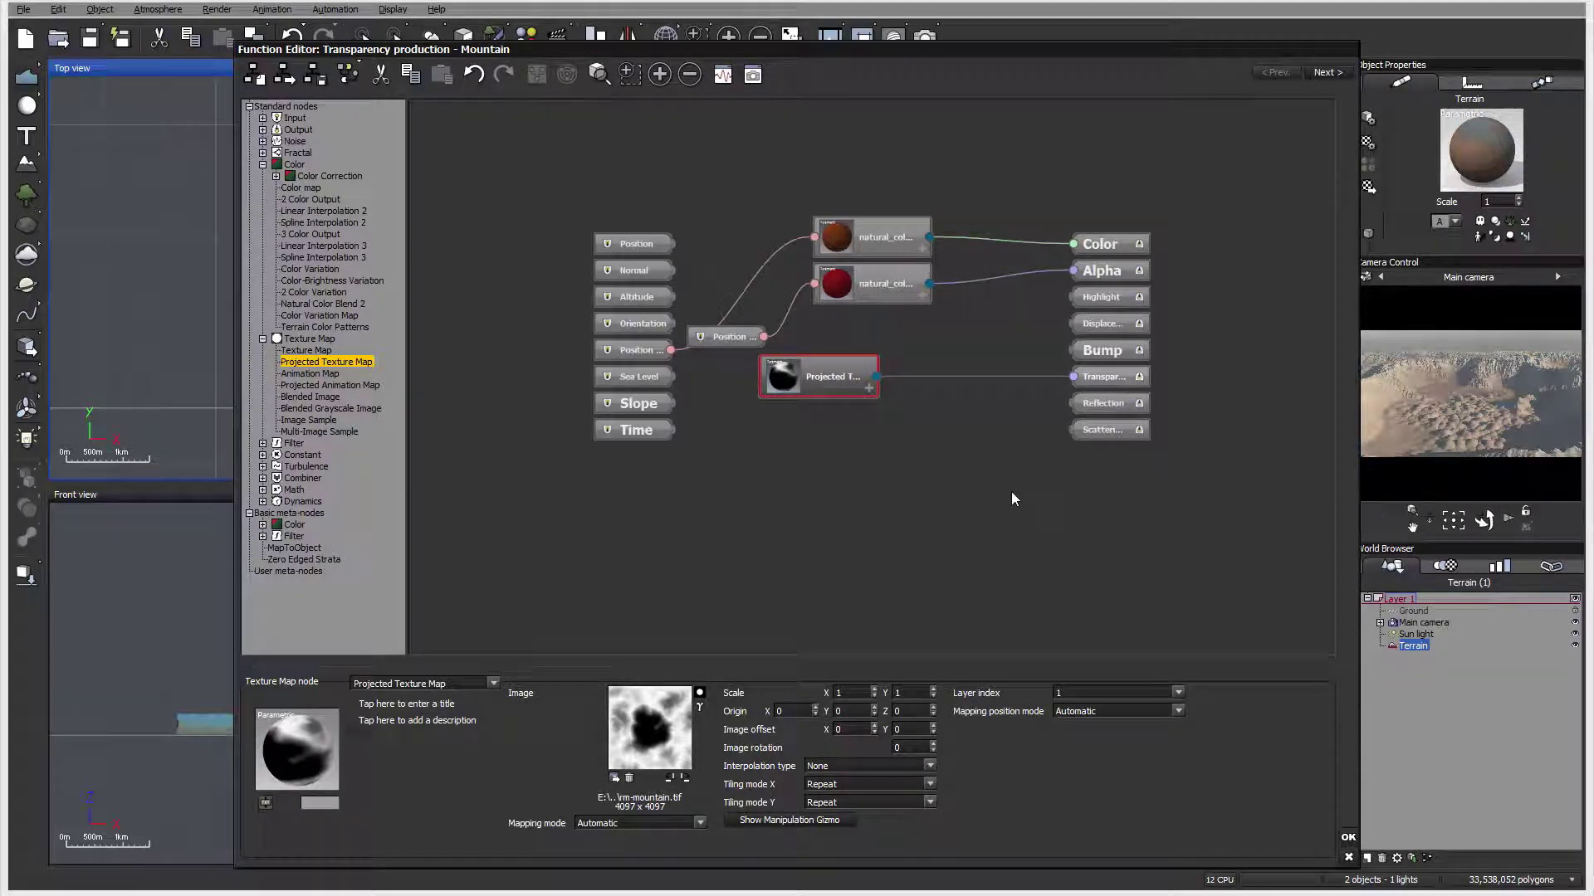
click(871, 766)
click(867, 791)
click(870, 782)
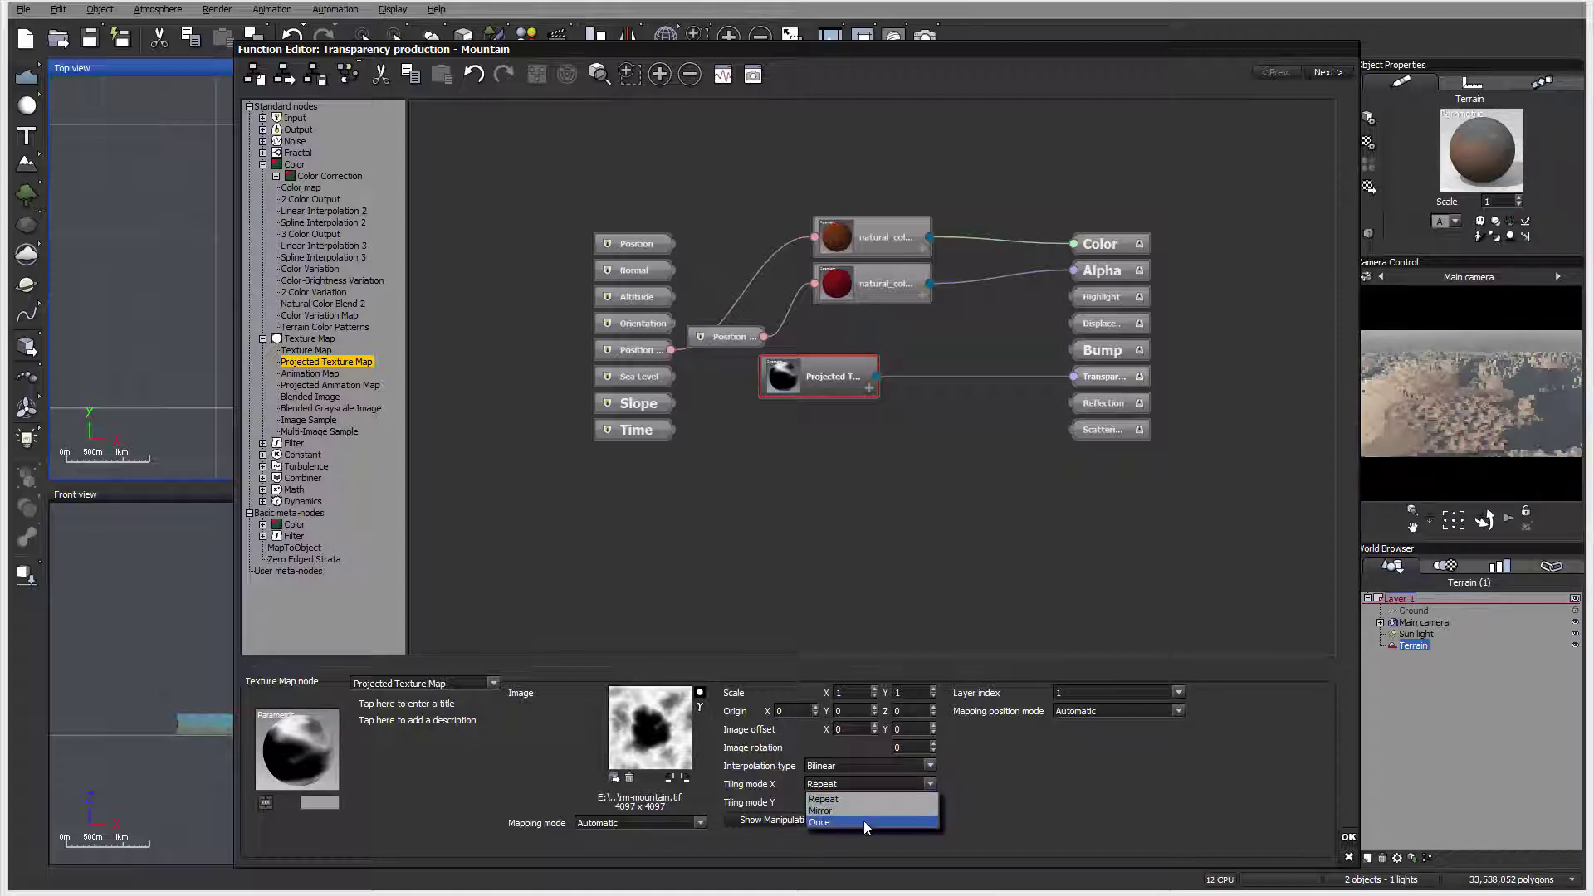
click(863, 820)
click(868, 802)
click(846, 841)
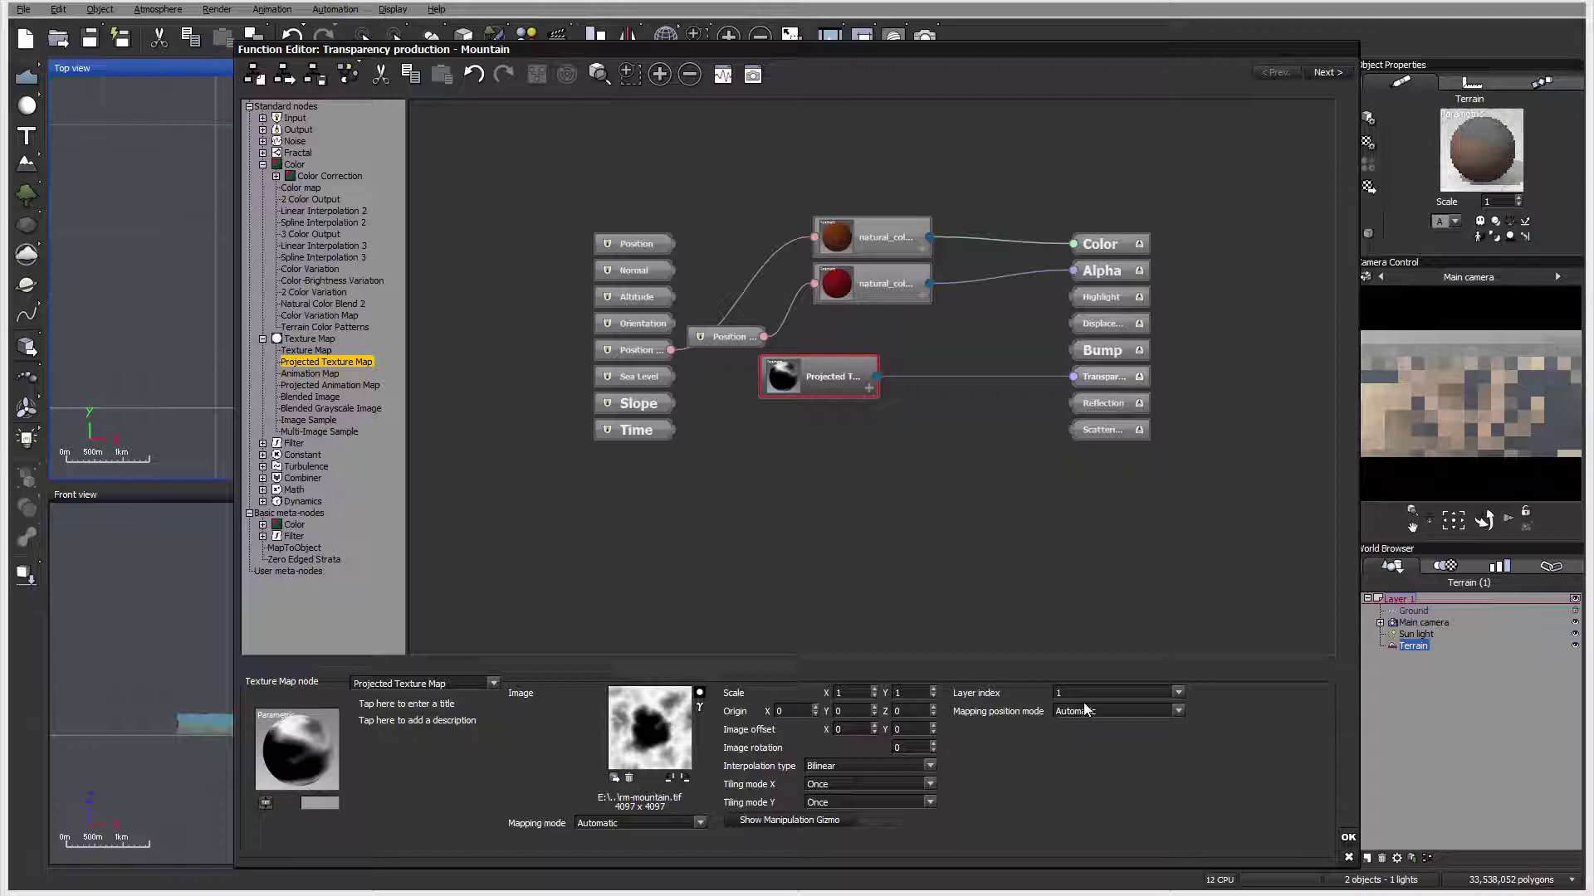
click(1348, 837)
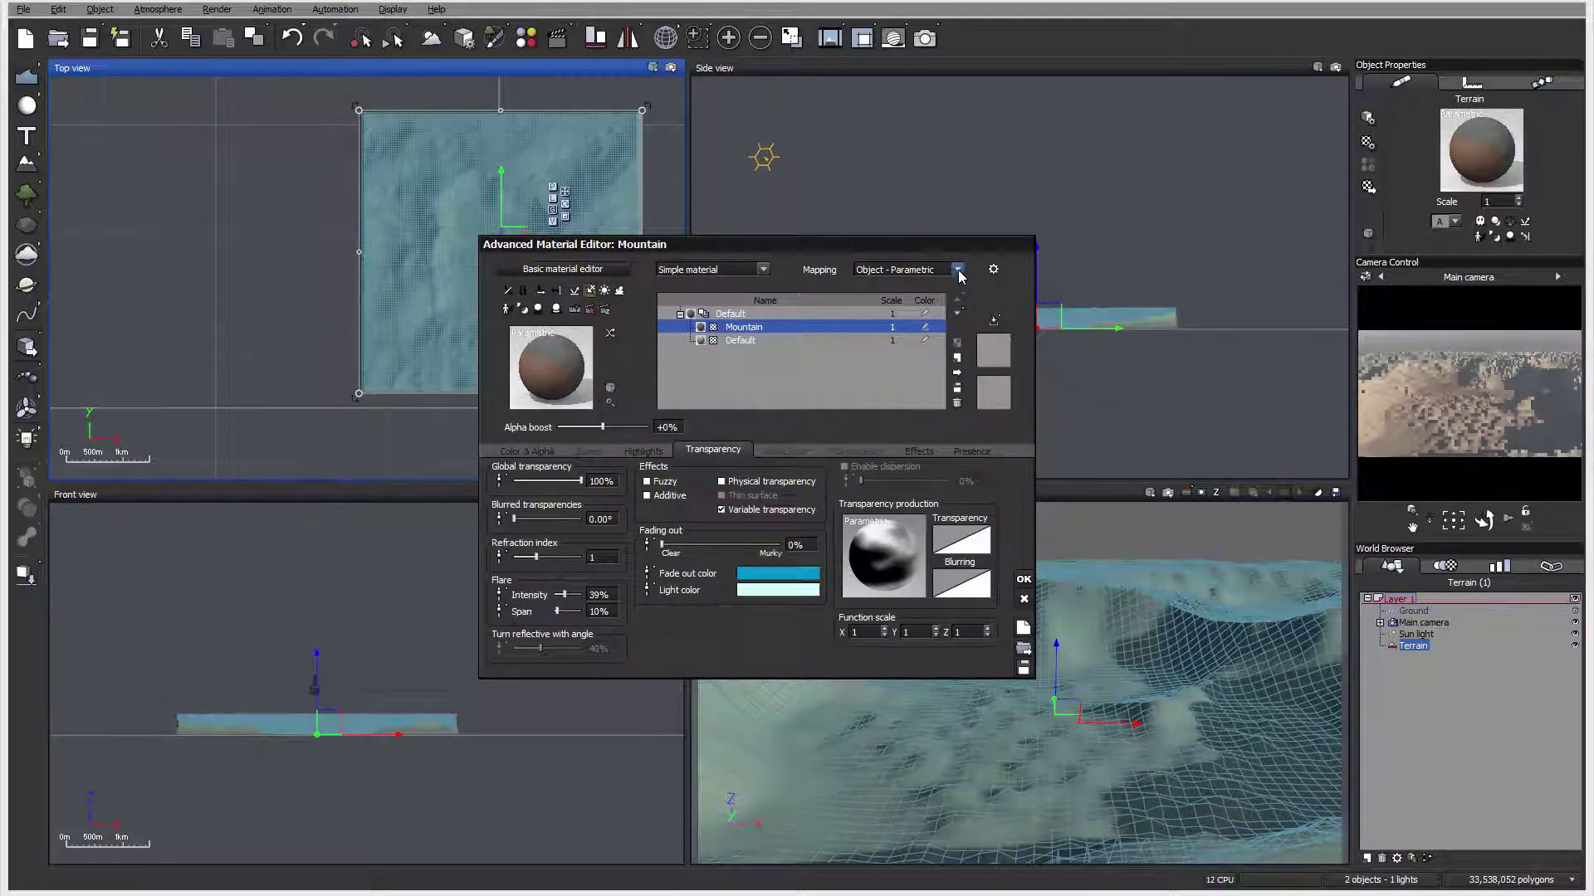
Raise the Main camera to about 2.708km, pitch it down over the canyon, and render a test image
click(1024, 578)
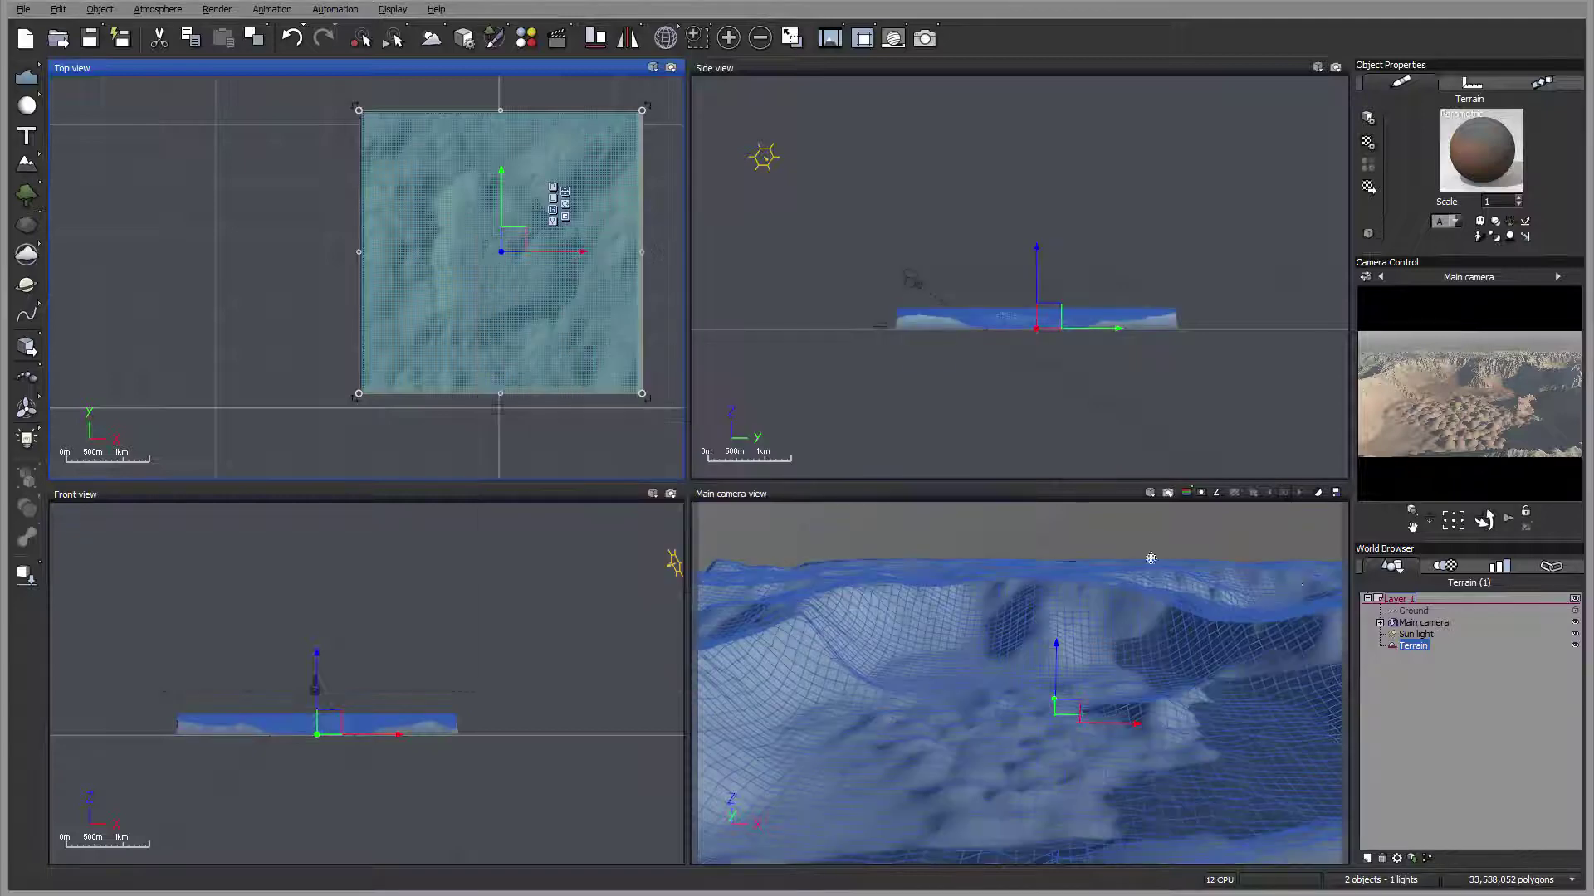
click(1426, 625)
right_drag(1021, 352, 865, 435)
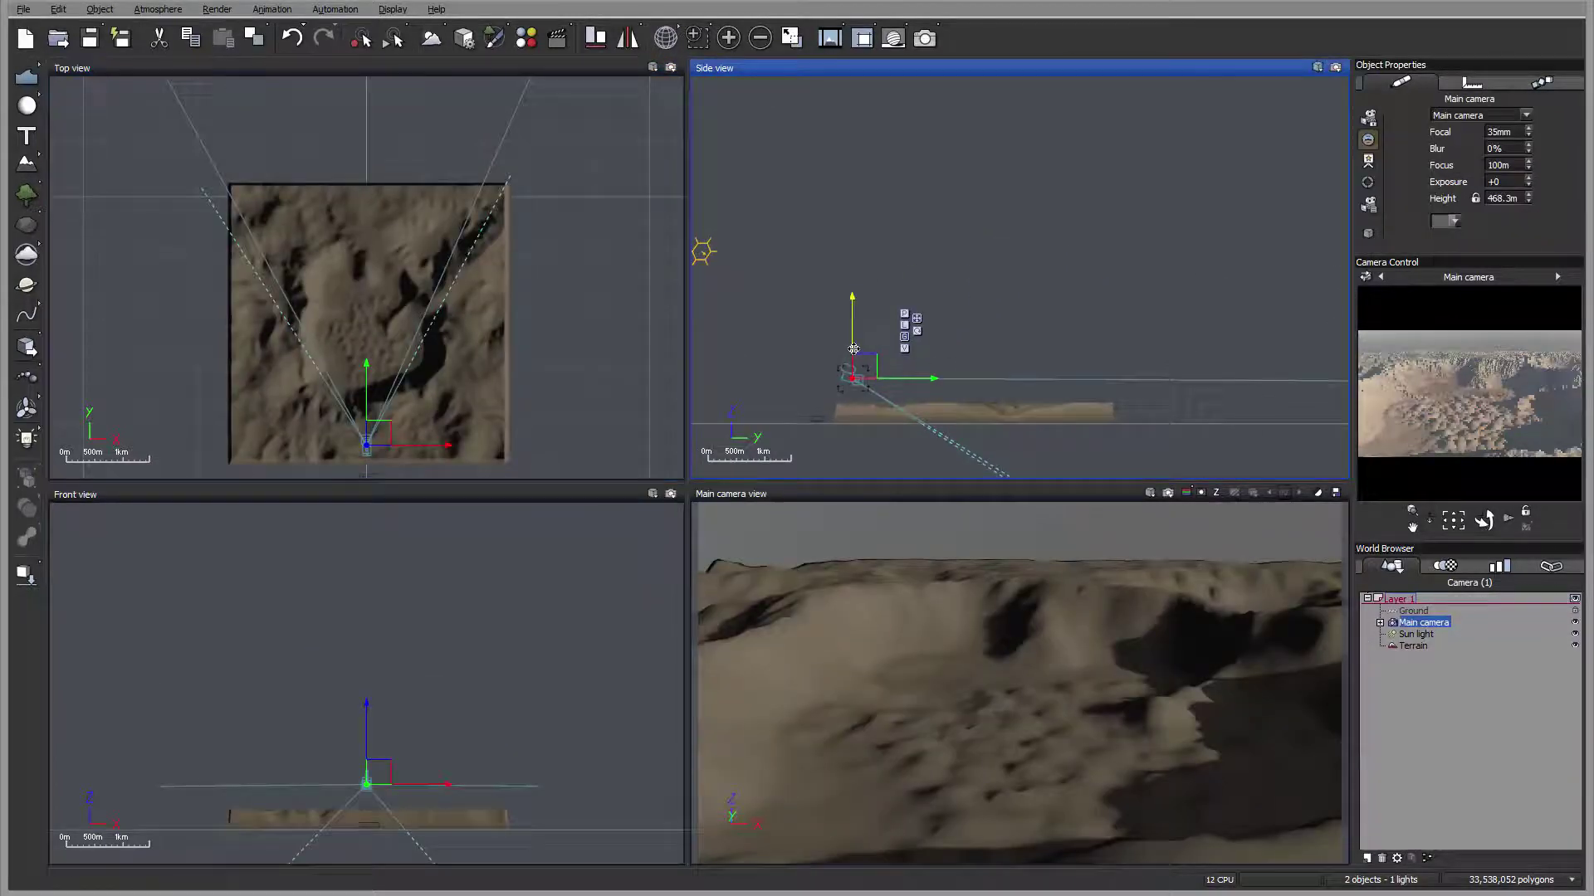
drag(865, 365, 768, 236)
drag(1485, 520, 1485, 548)
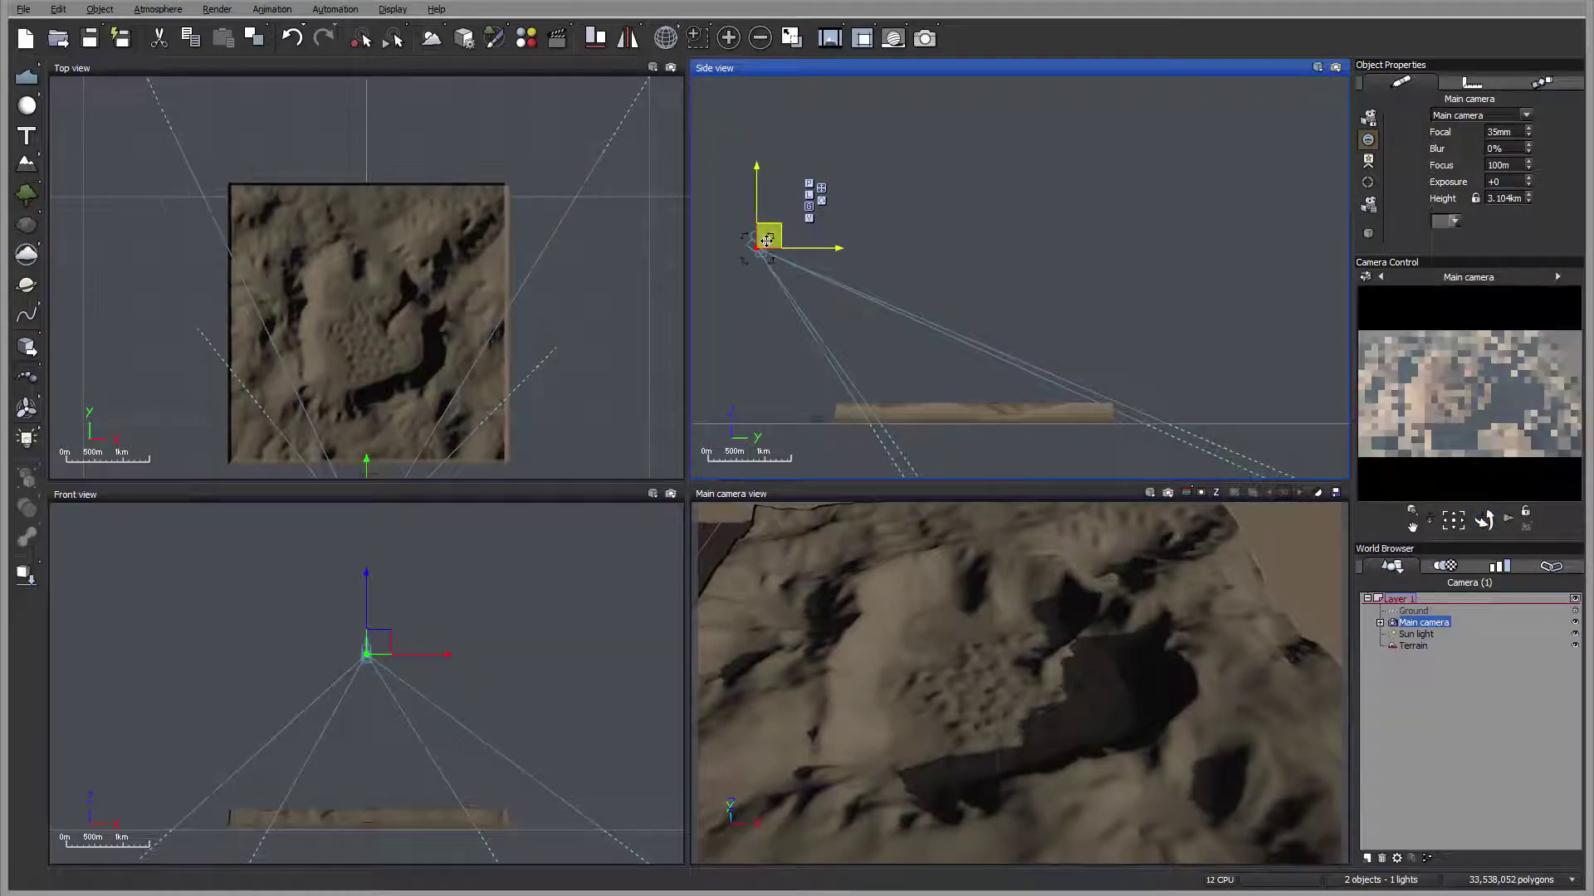
drag(764, 242, 775, 264)
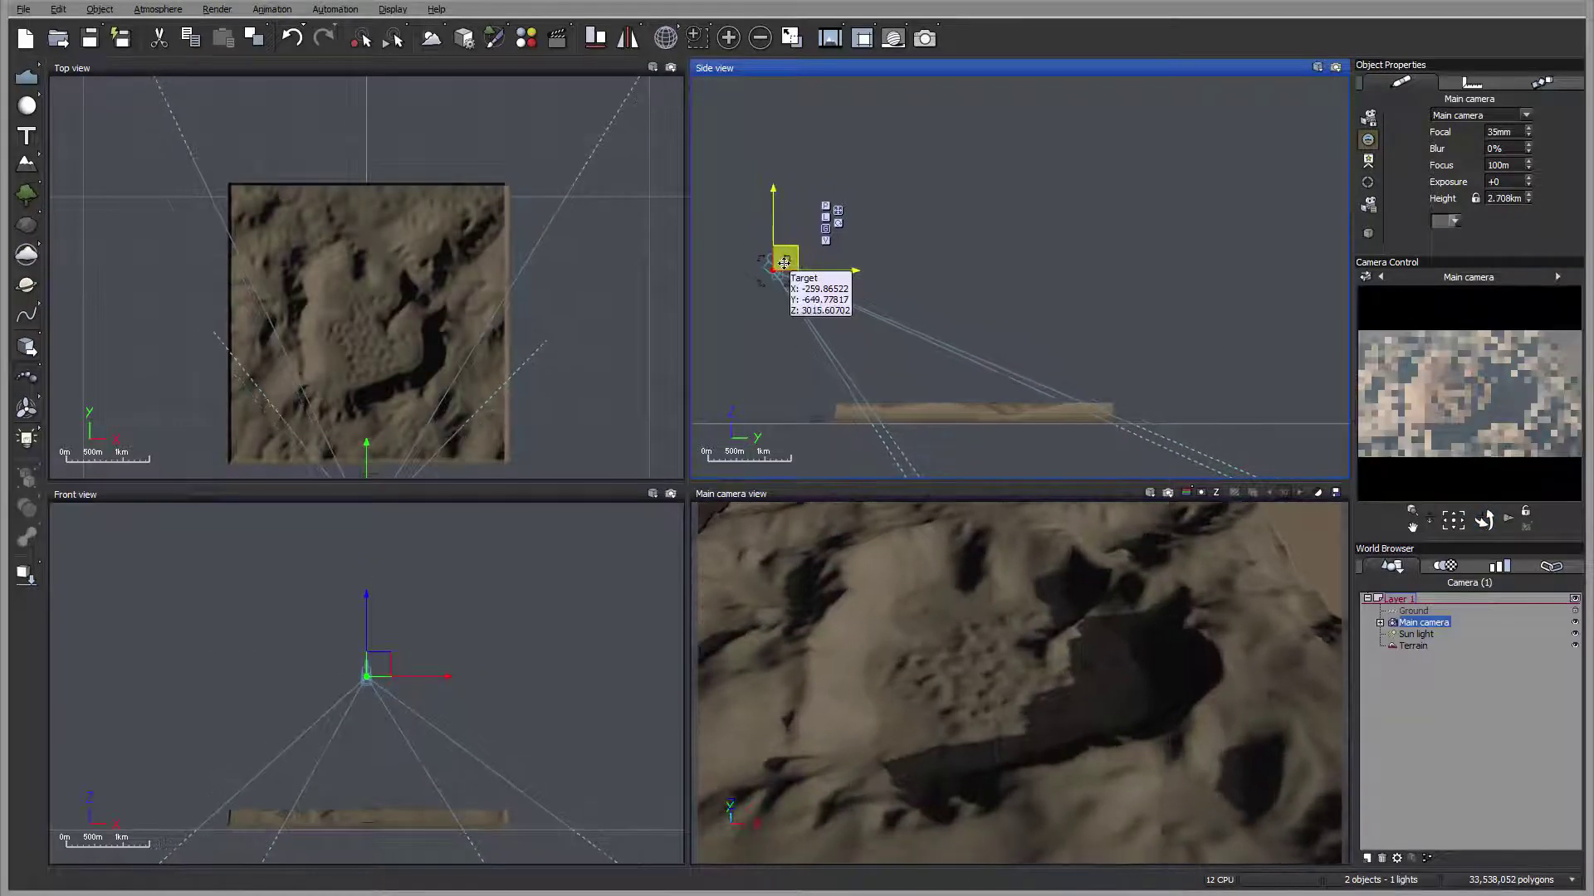
click(926, 38)
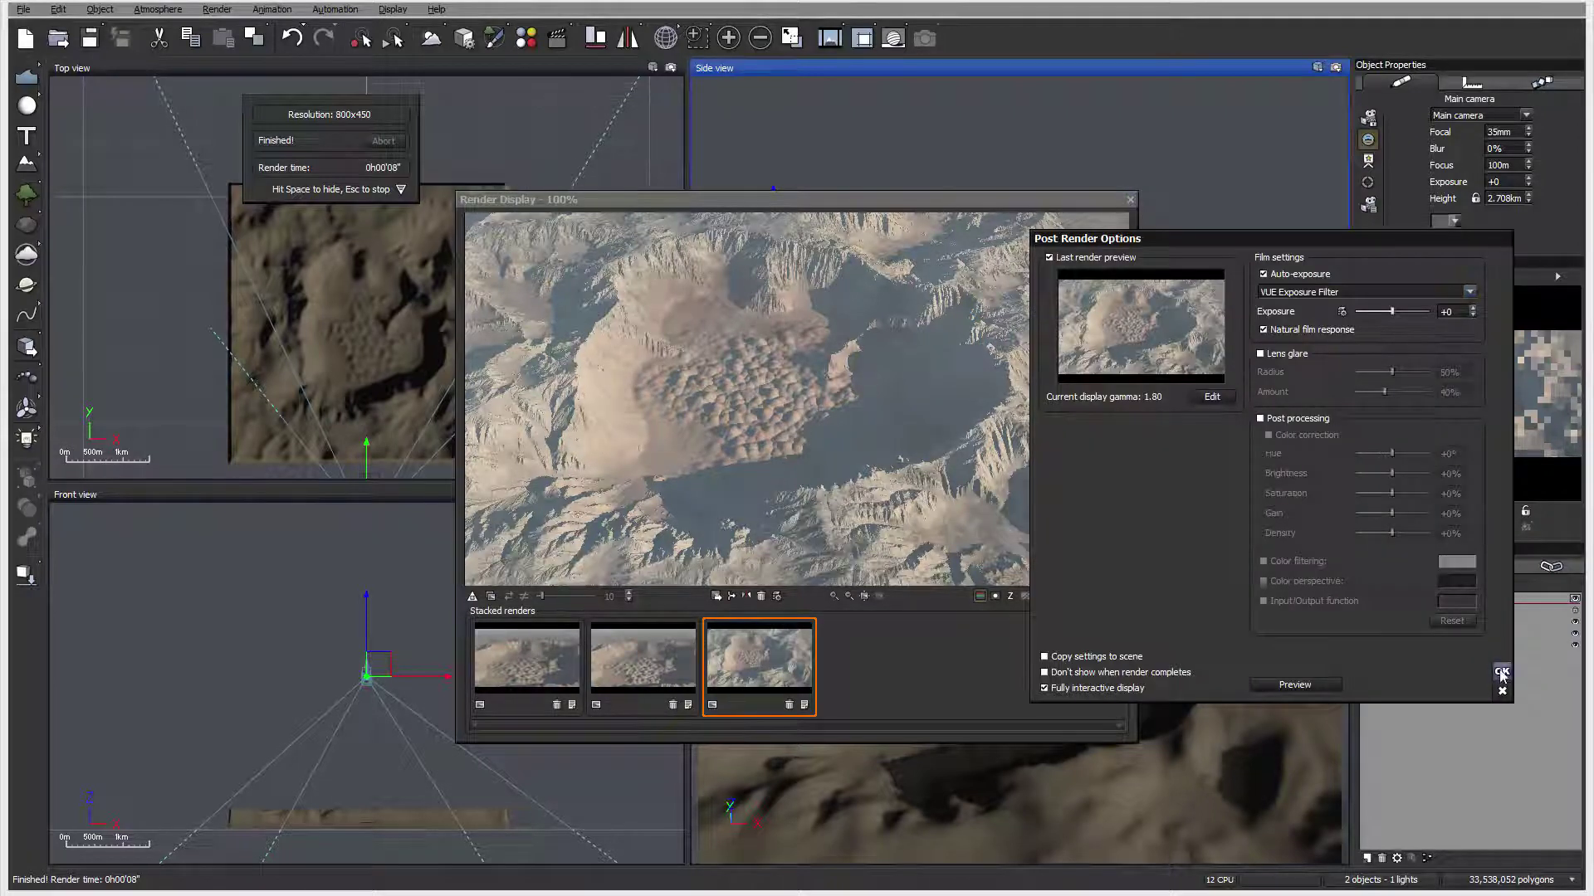
key(Escape)
In the terrain material's Mountain transparency function, invert the rm-mountain.tif mask image
click(1130, 200)
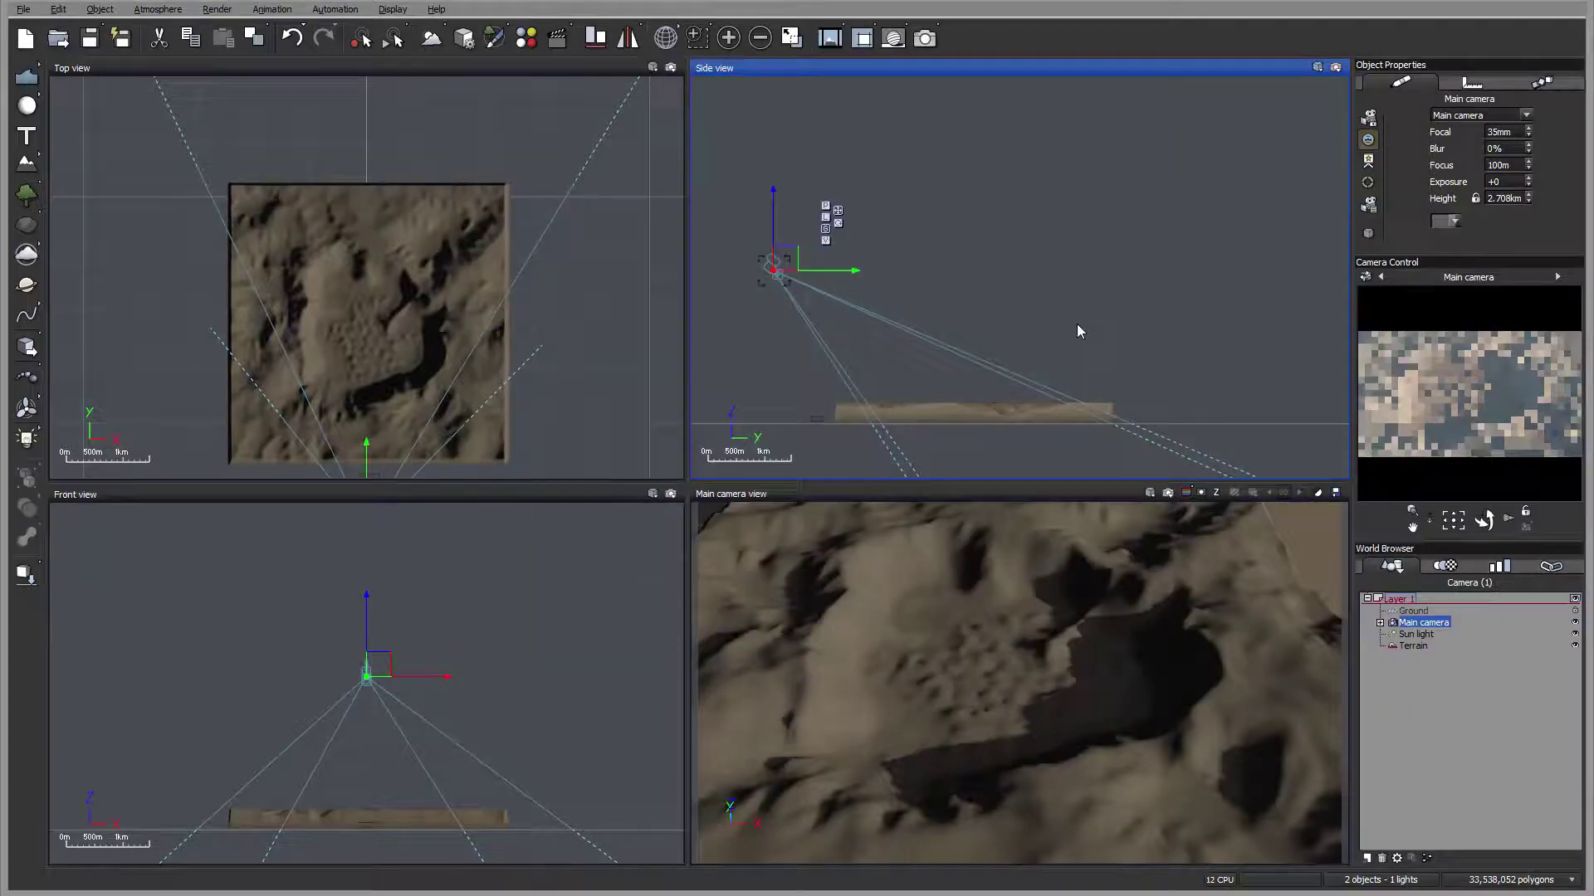
click(1413, 645)
double_click(1471, 156)
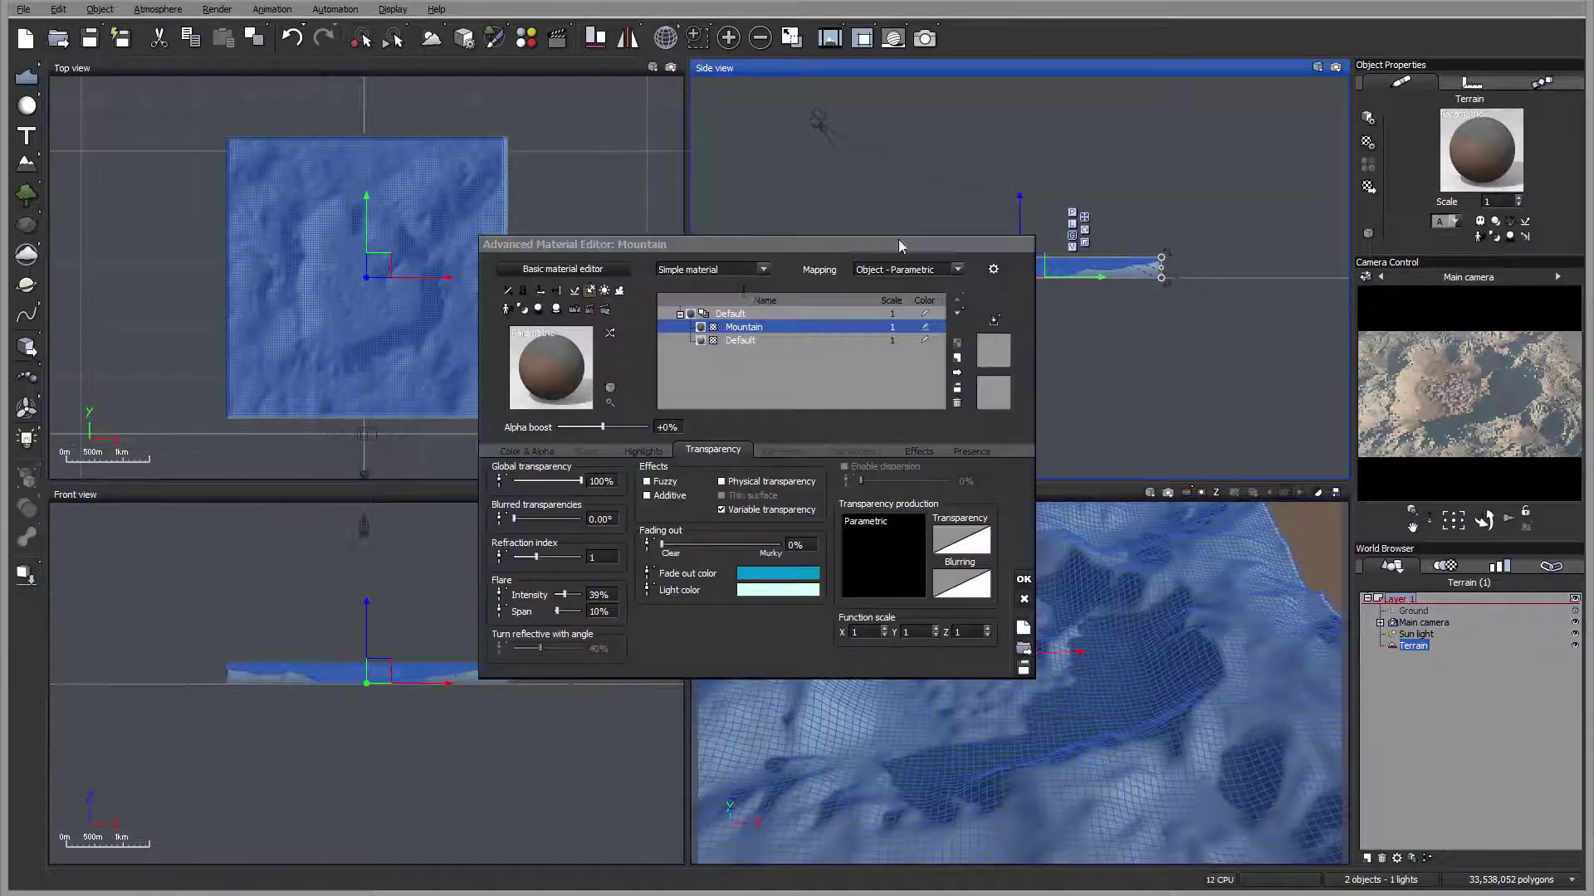
right_click(885, 560)
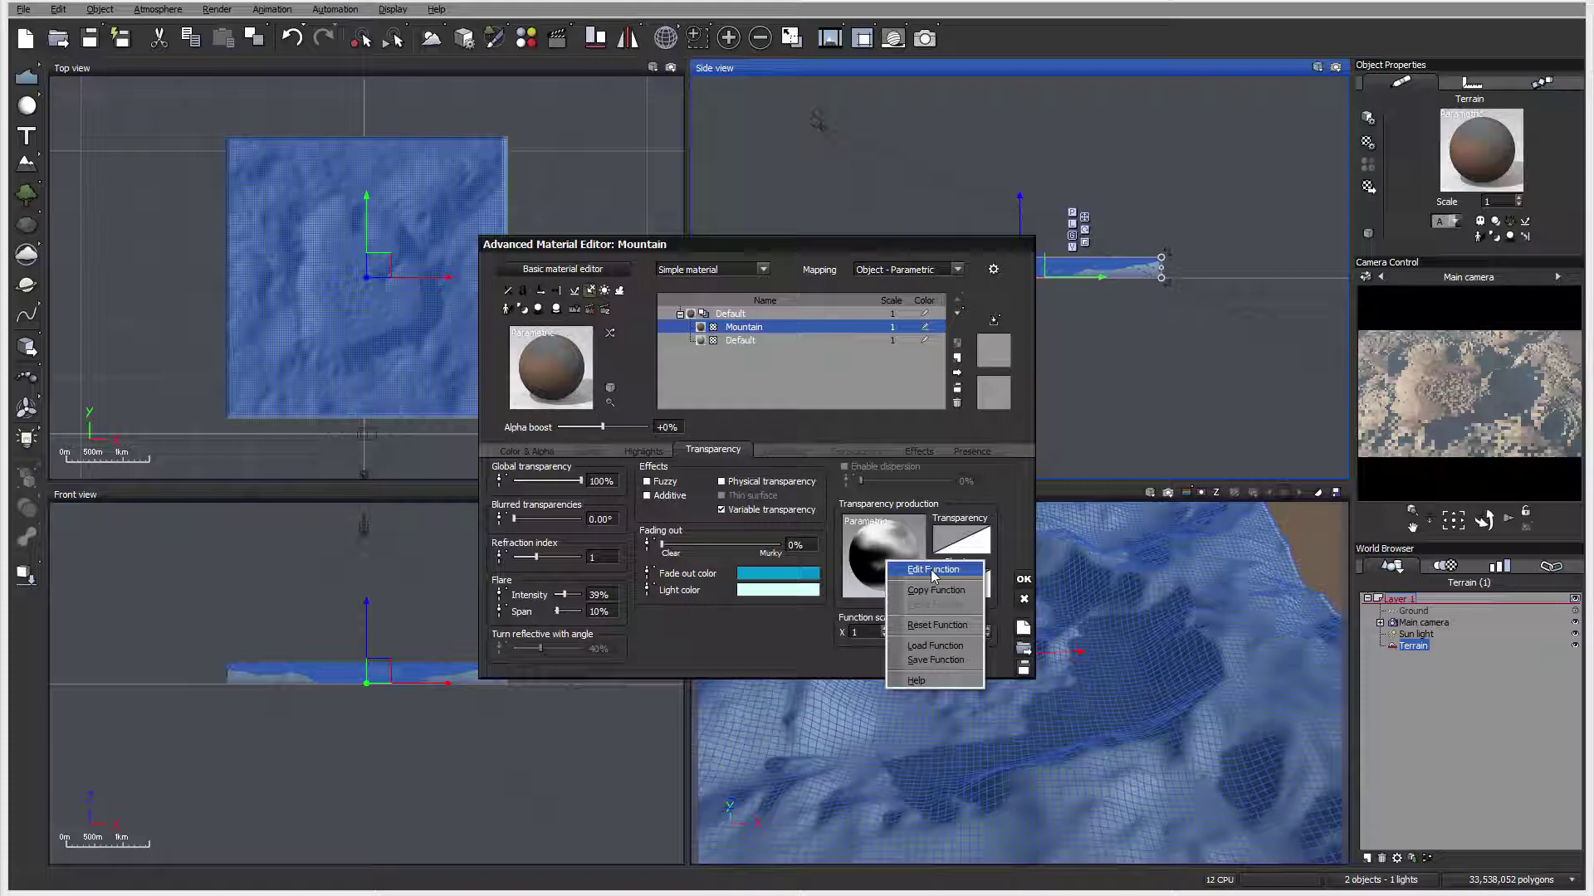
click(931, 571)
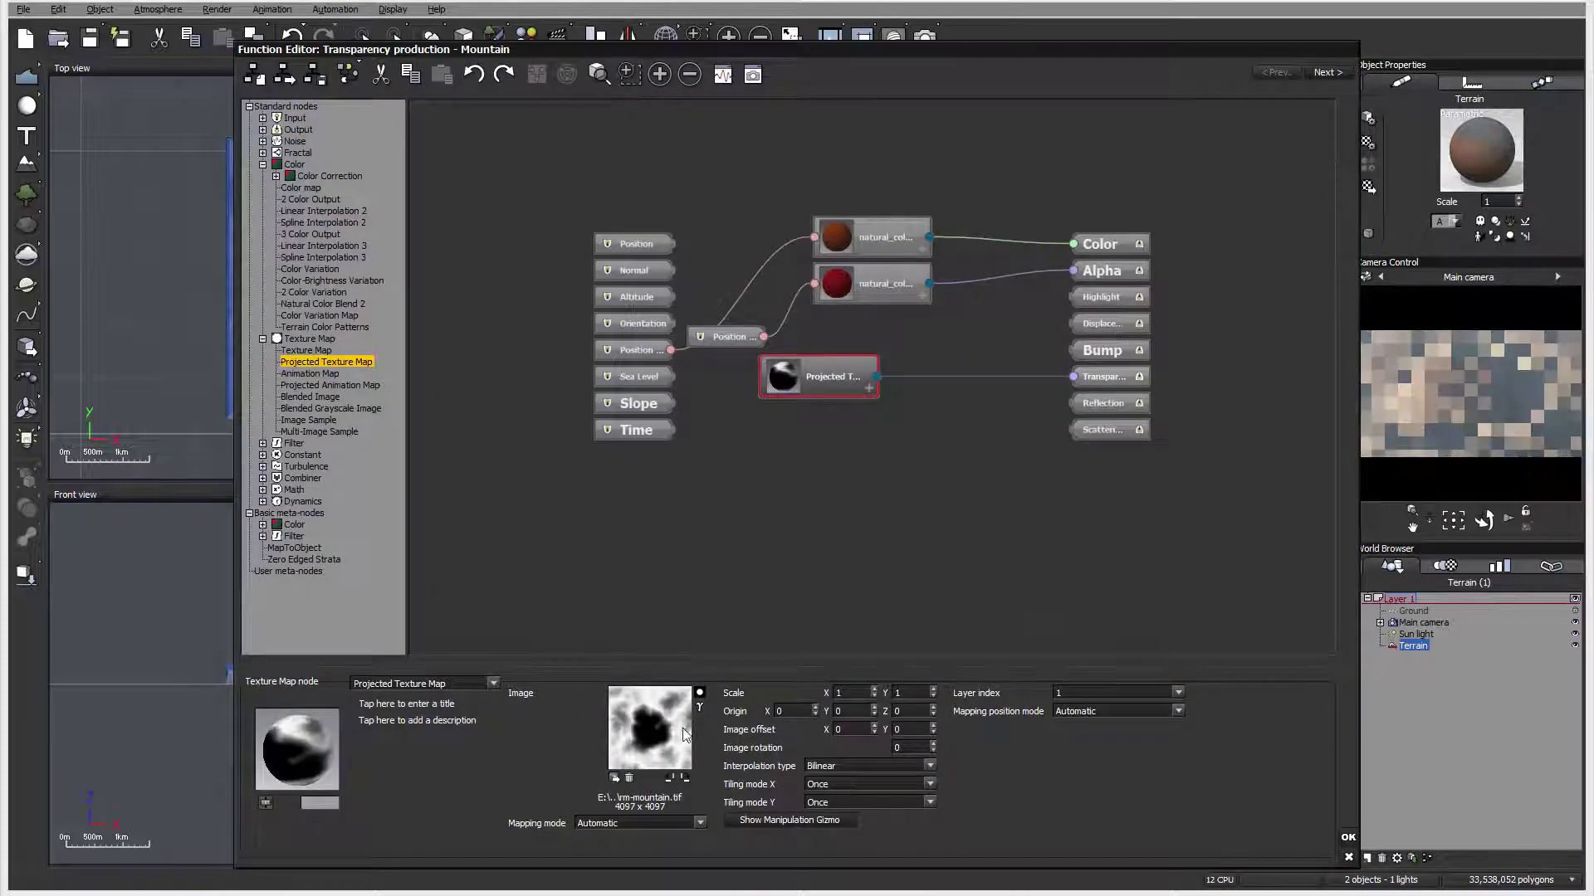
click(700, 694)
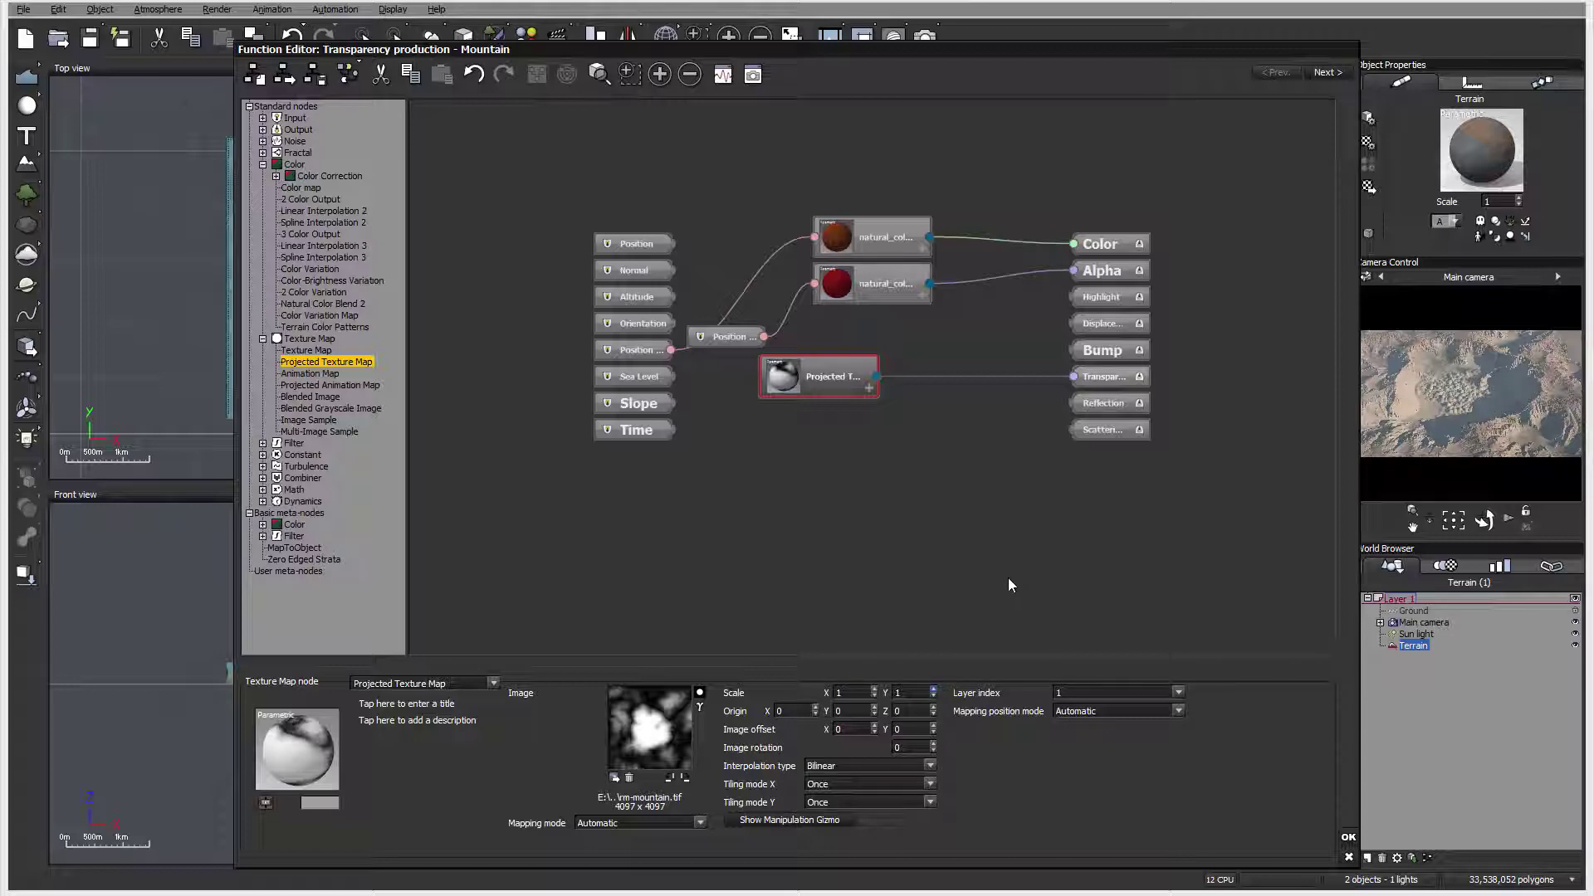
click(1346, 837)
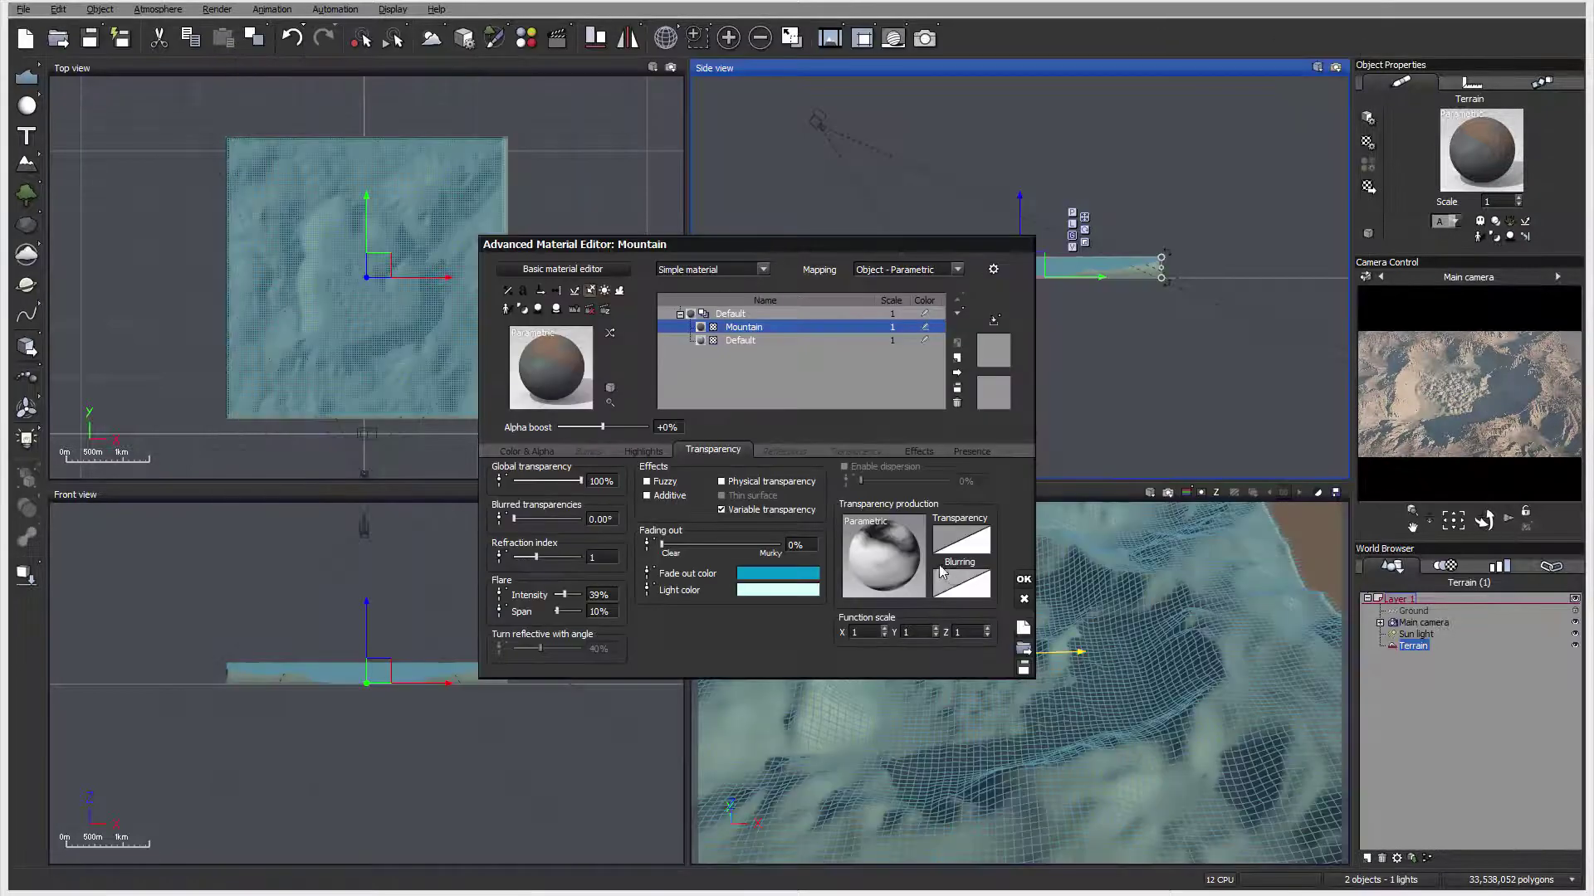
Copy the Mountain transparency function, then add a new material layer named Flow above Mountain
right_click(978, 540)
click(940, 588)
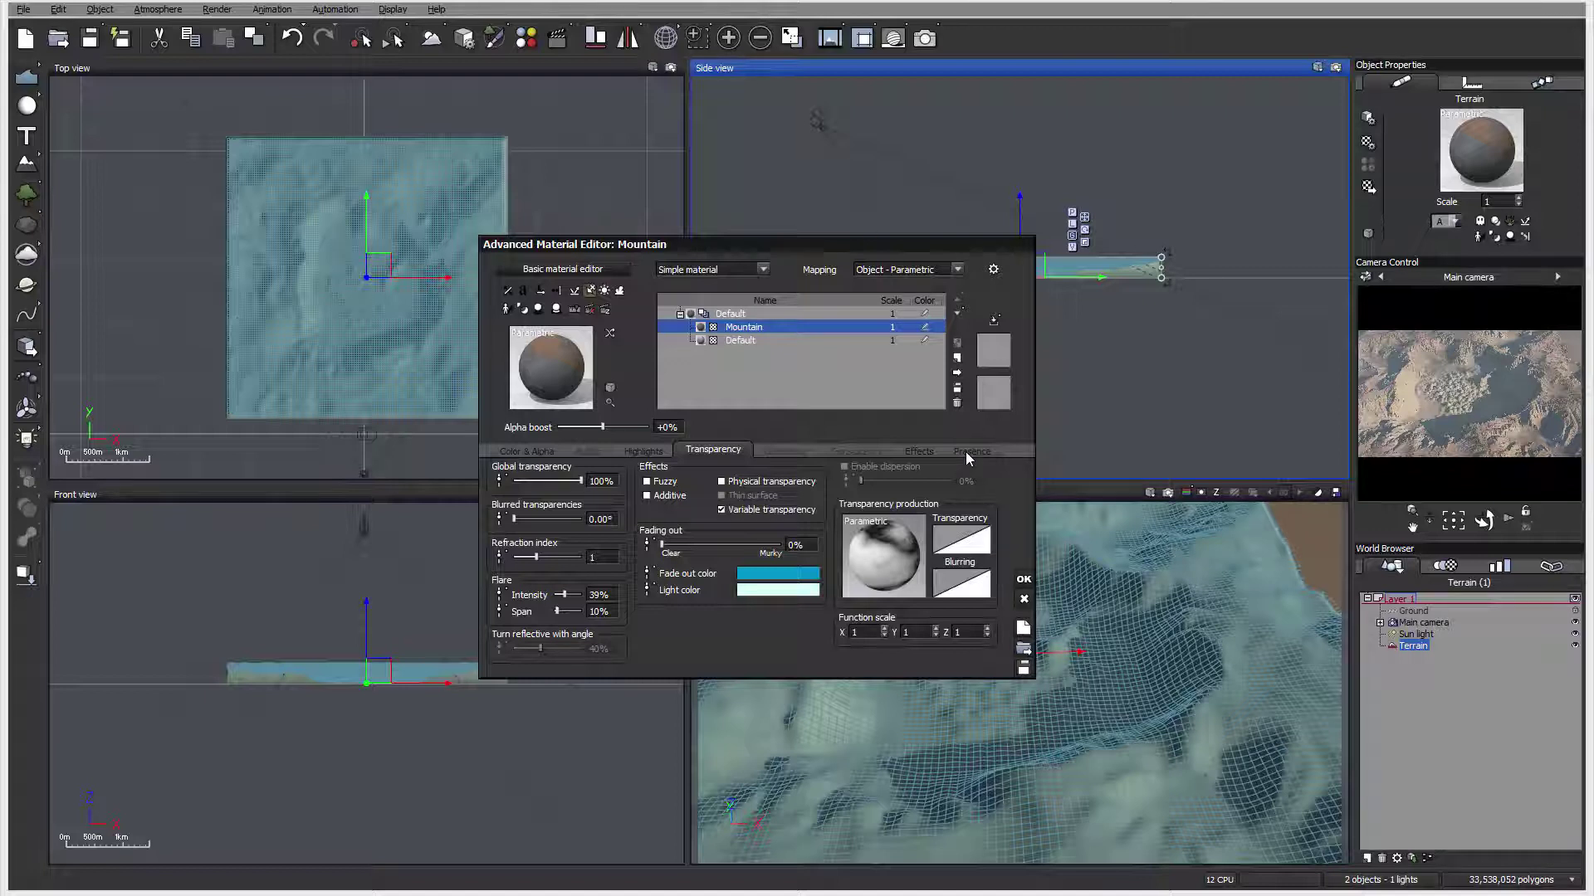
click(956, 358)
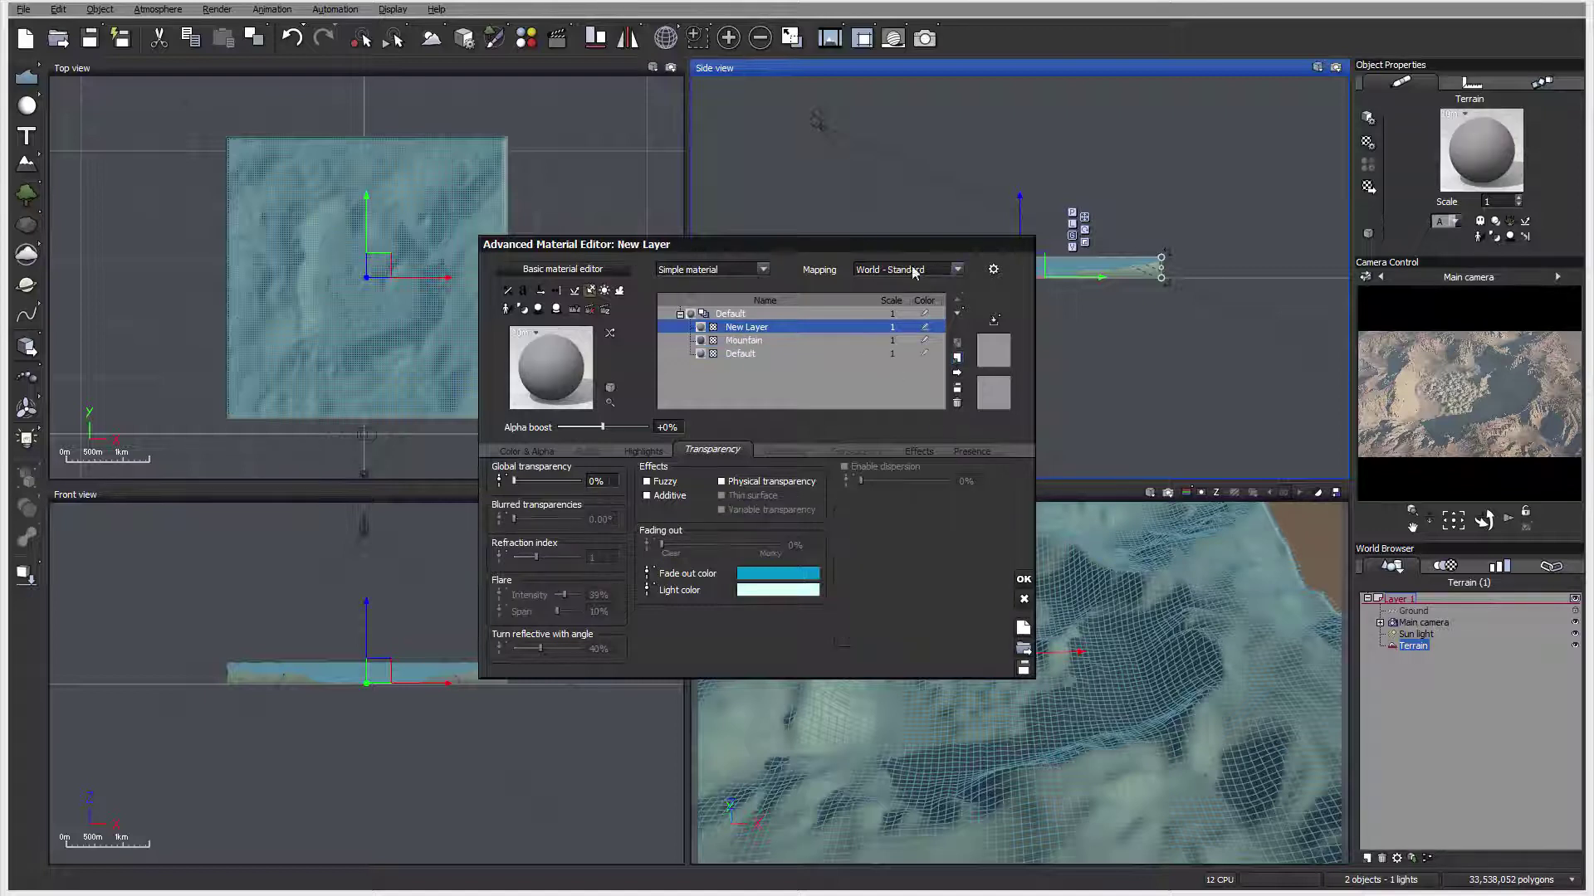
double_click(764, 327)
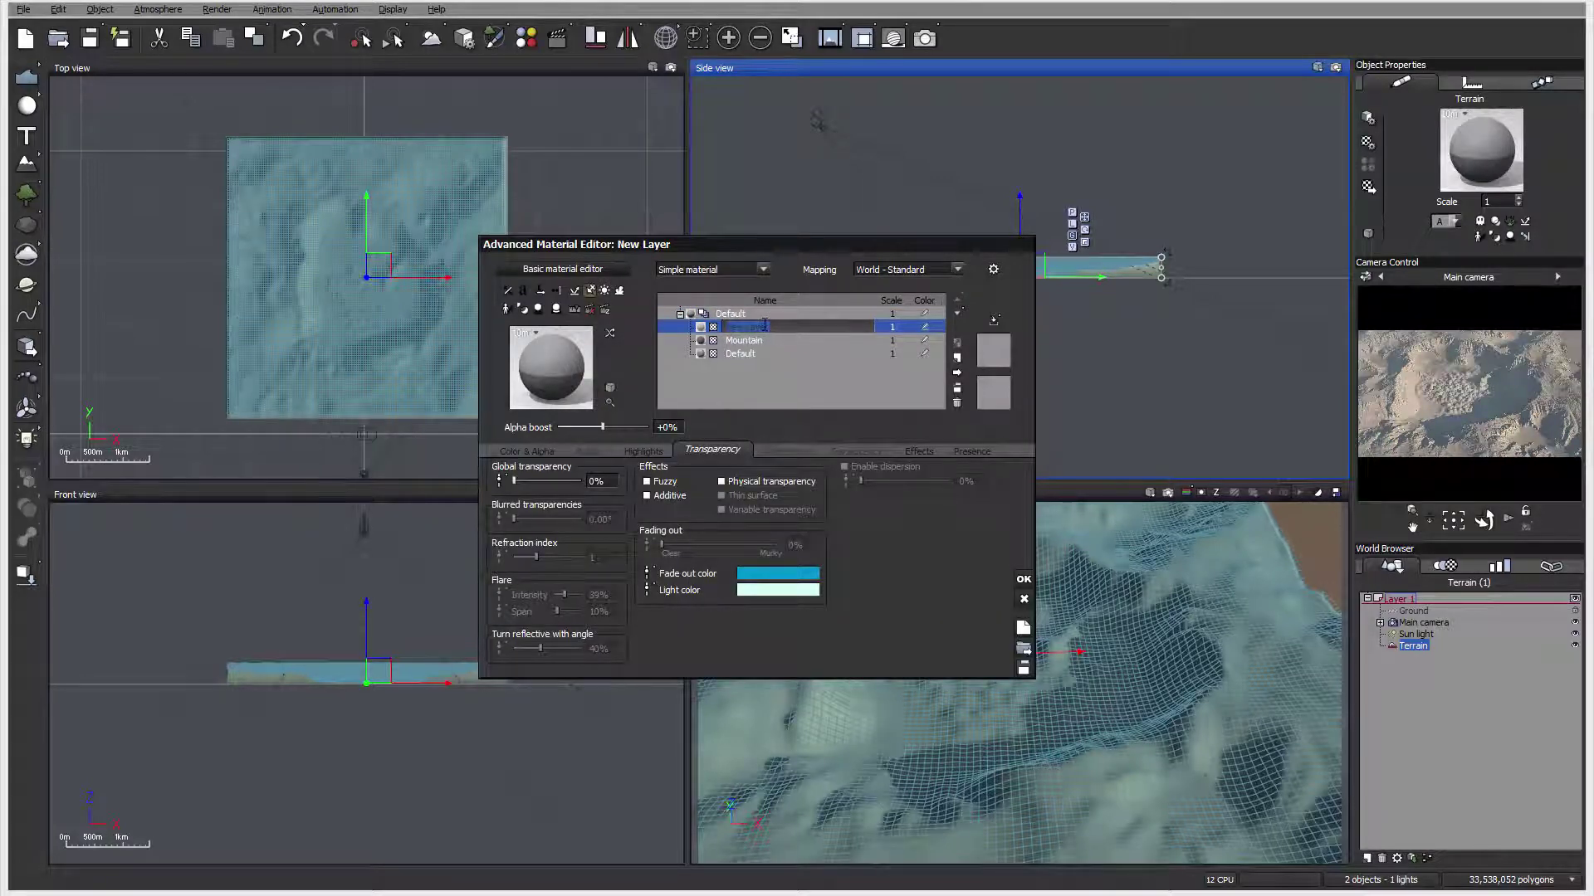
text(New)
click(1140, 379)
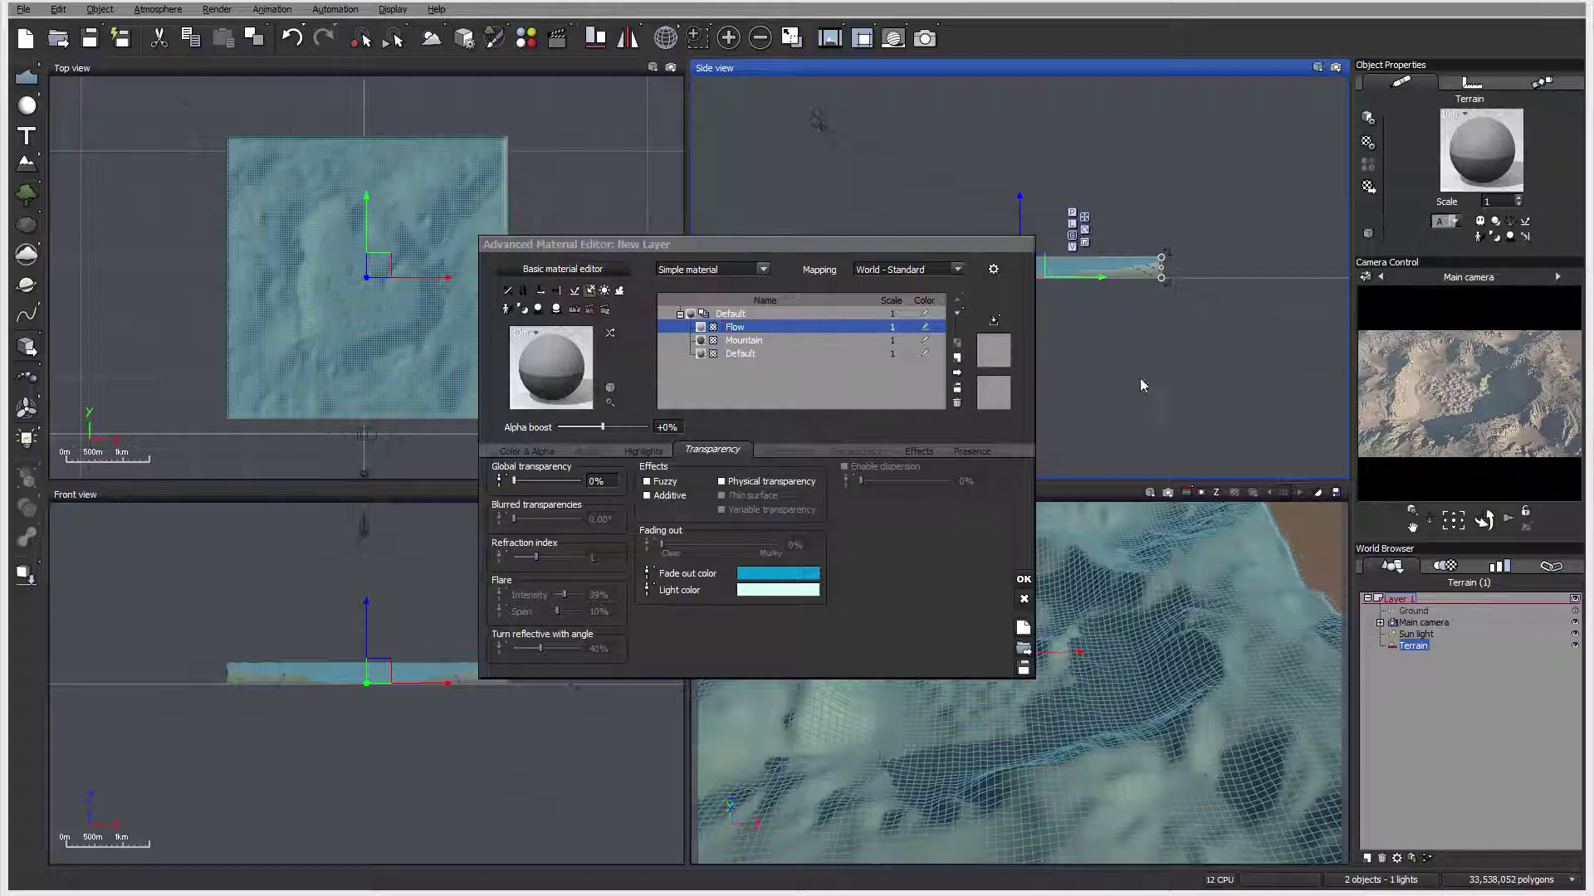
Set the Flow layer's colouring to Natural grain and reduce its highlight size to 15%
click(537, 454)
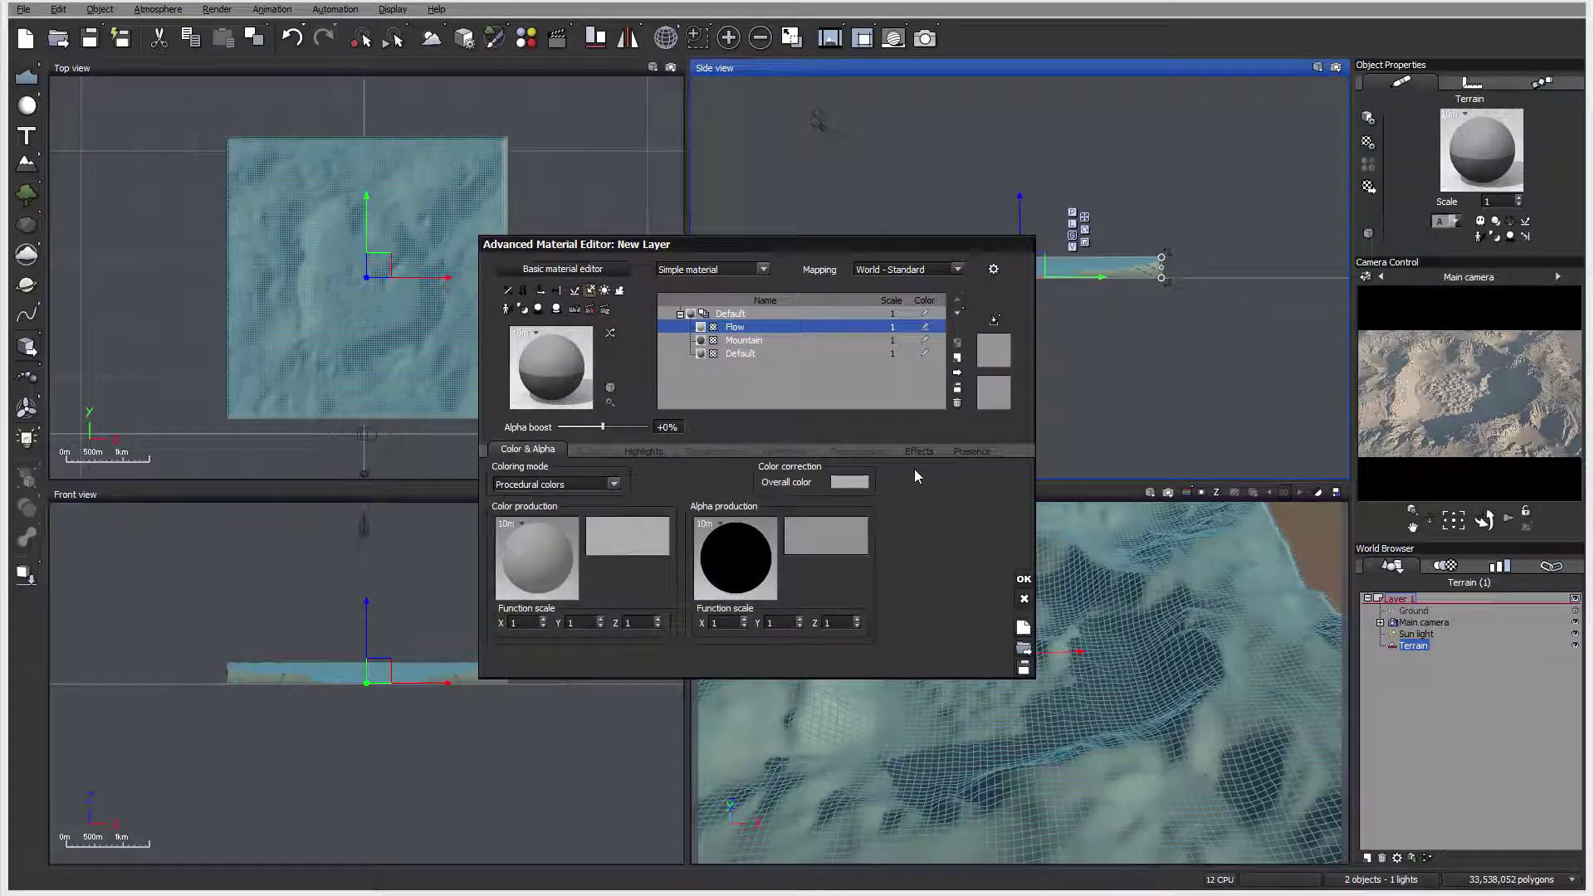
click(613, 485)
click(555, 522)
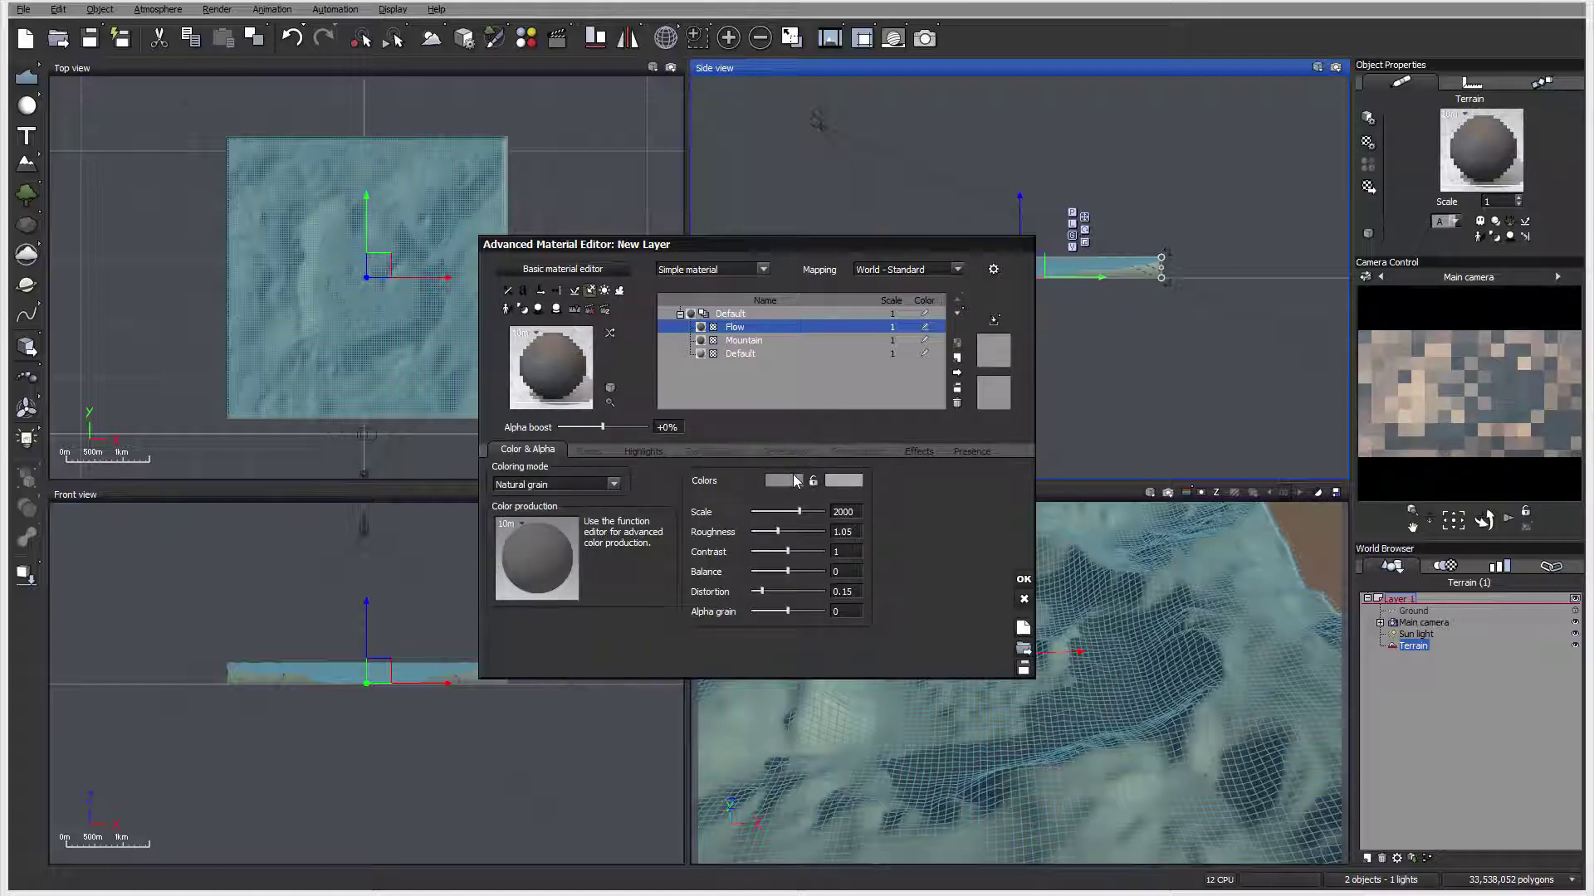
click(969, 450)
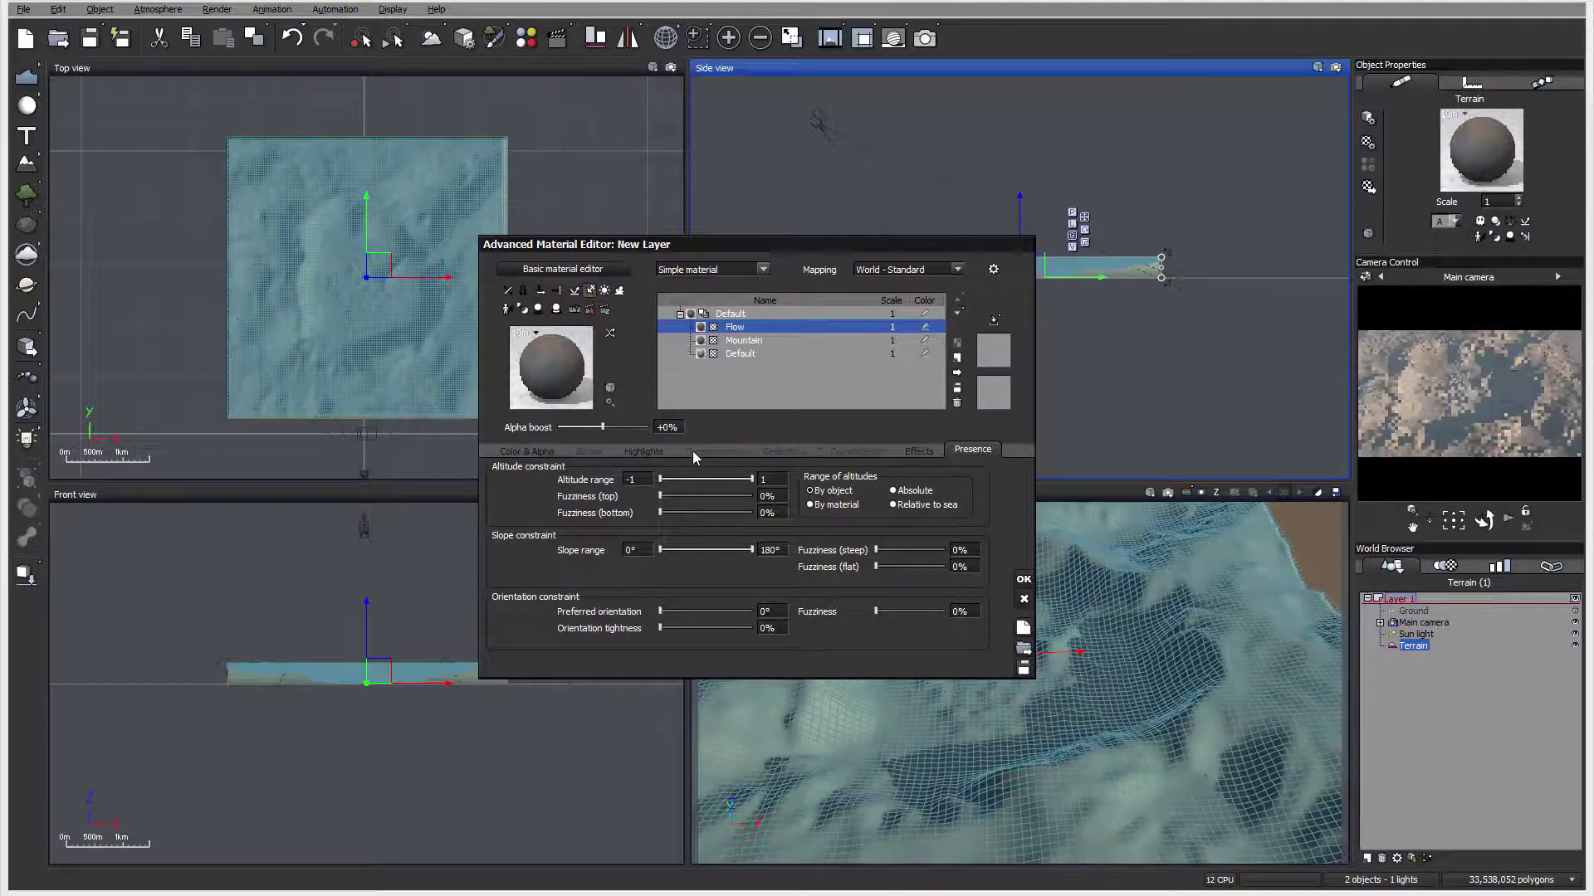
click(632, 452)
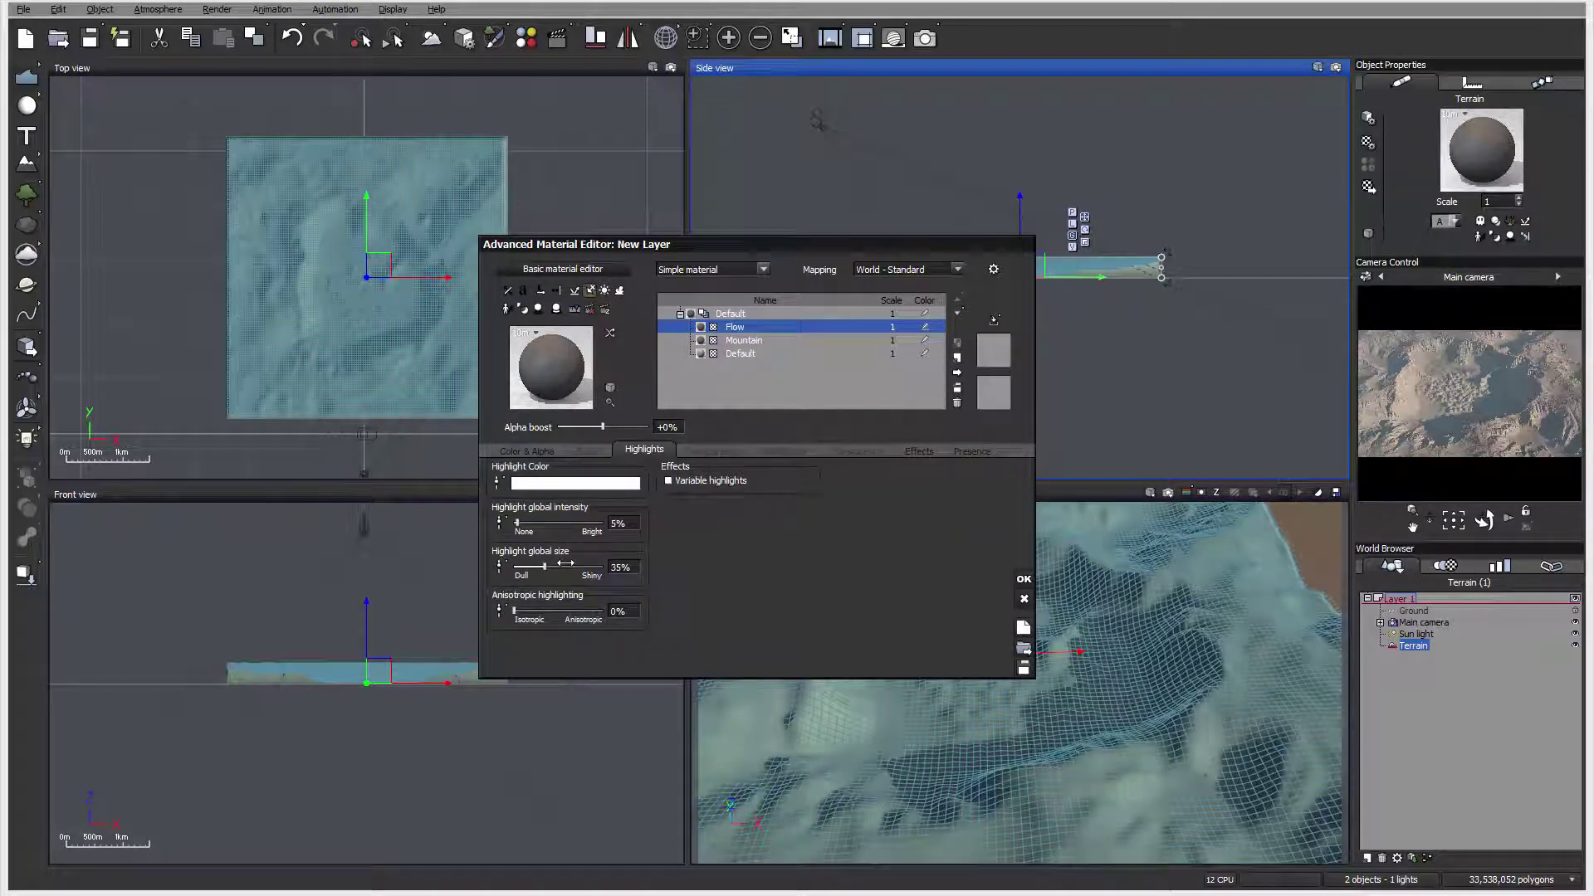
drag(549, 563, 544, 563)
Turn on variable transparency and paste the copied Mountain function into transparency production
click(718, 450)
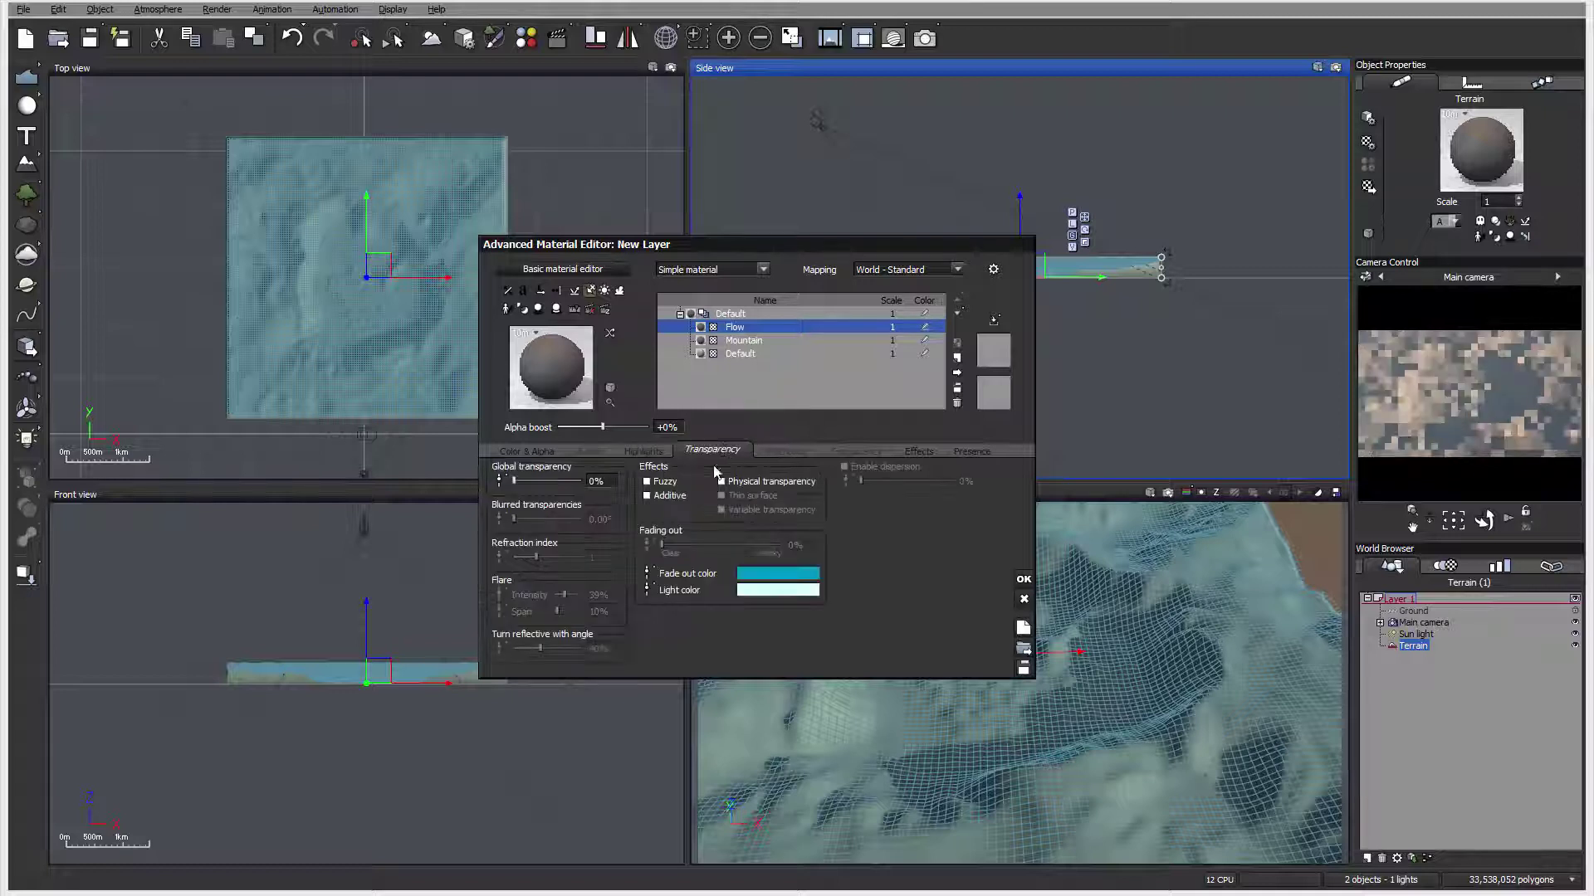
click(722, 509)
right_click(890, 547)
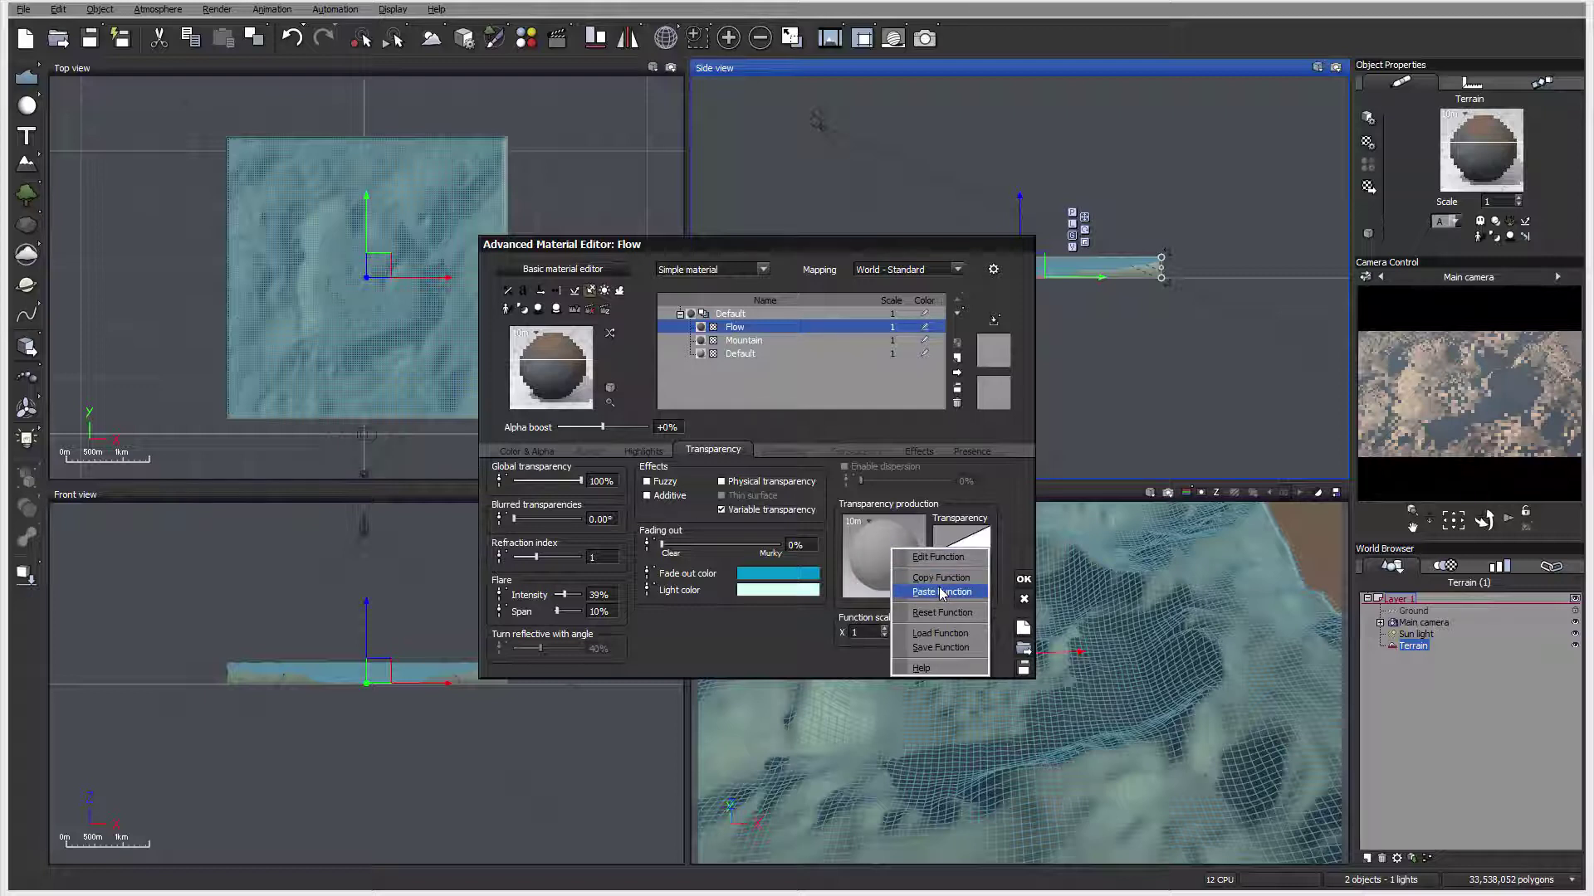
click(942, 592)
right_click(885, 555)
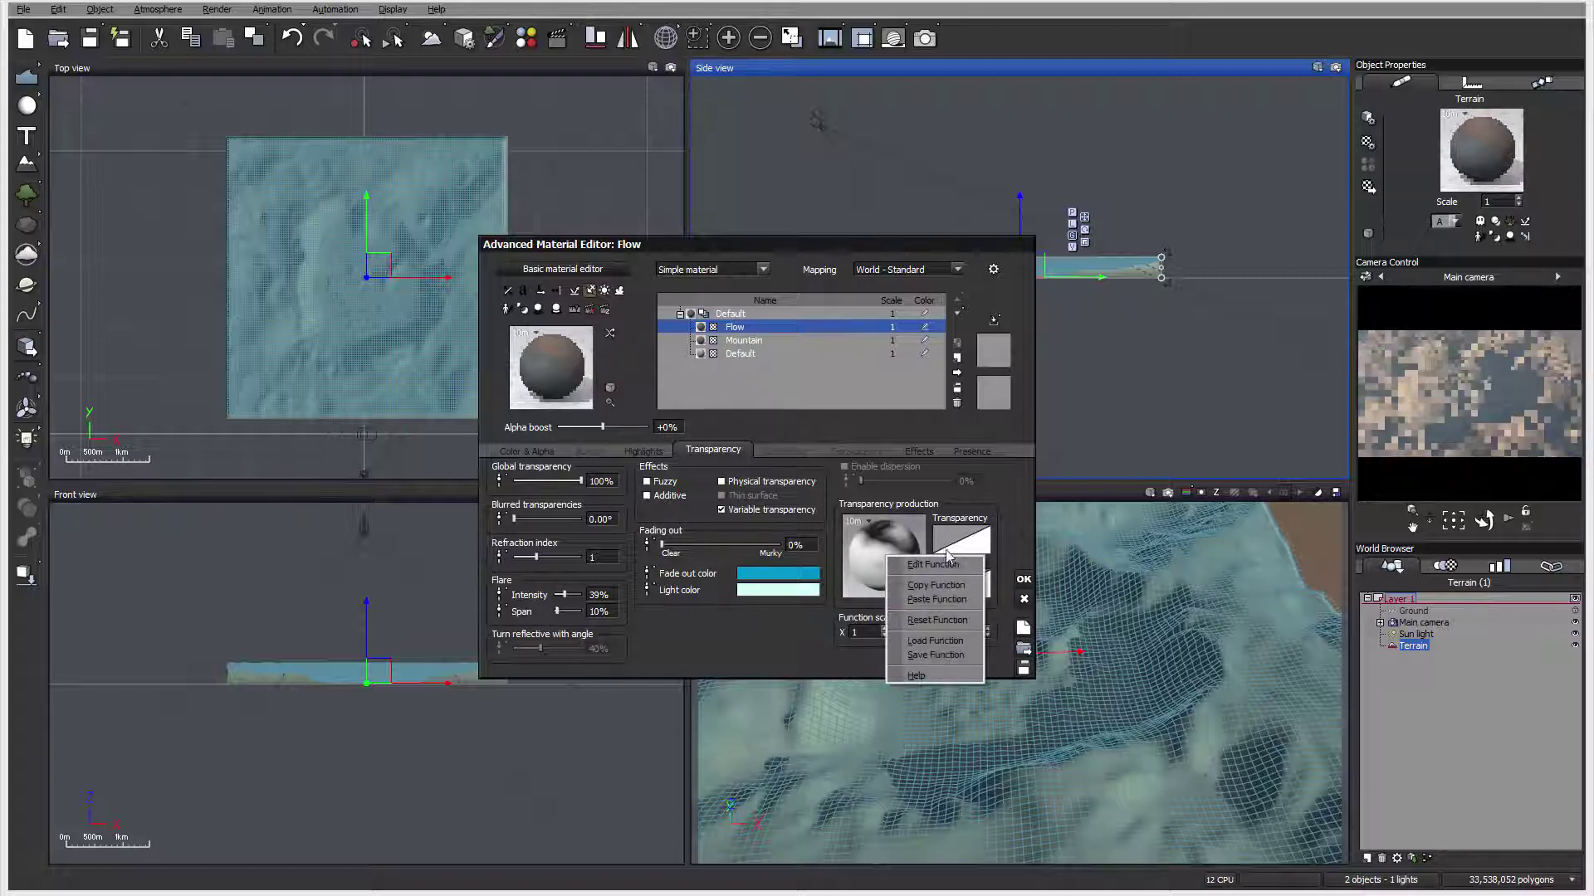
Set the Flow layer's mapping to Object - Parametric and replace its transparency mask image with rm-flow.tif
click(957, 269)
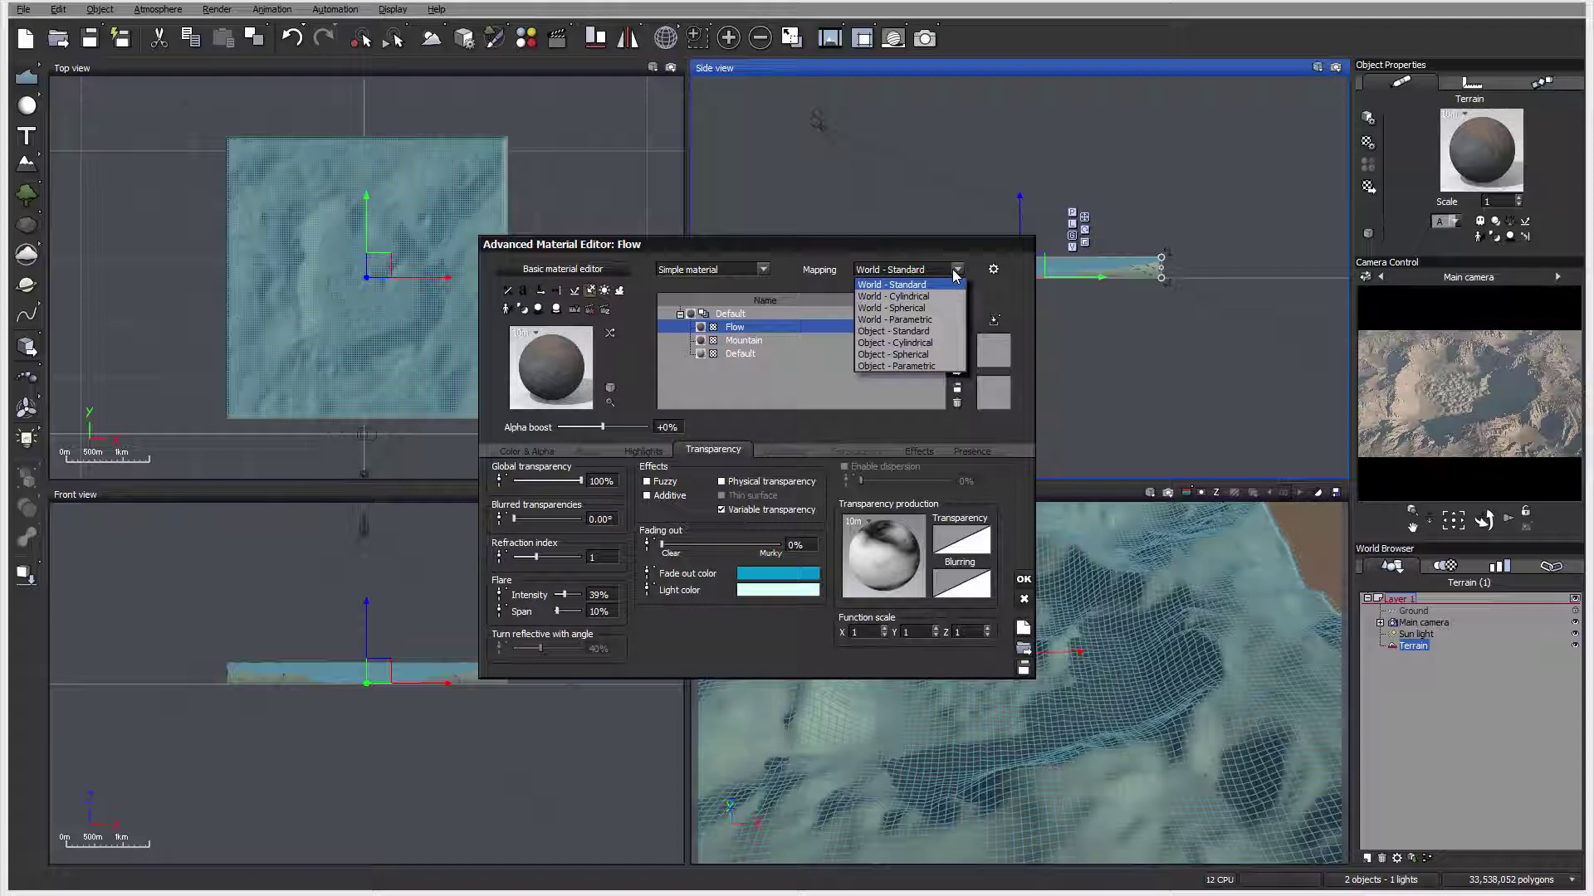
click(924, 367)
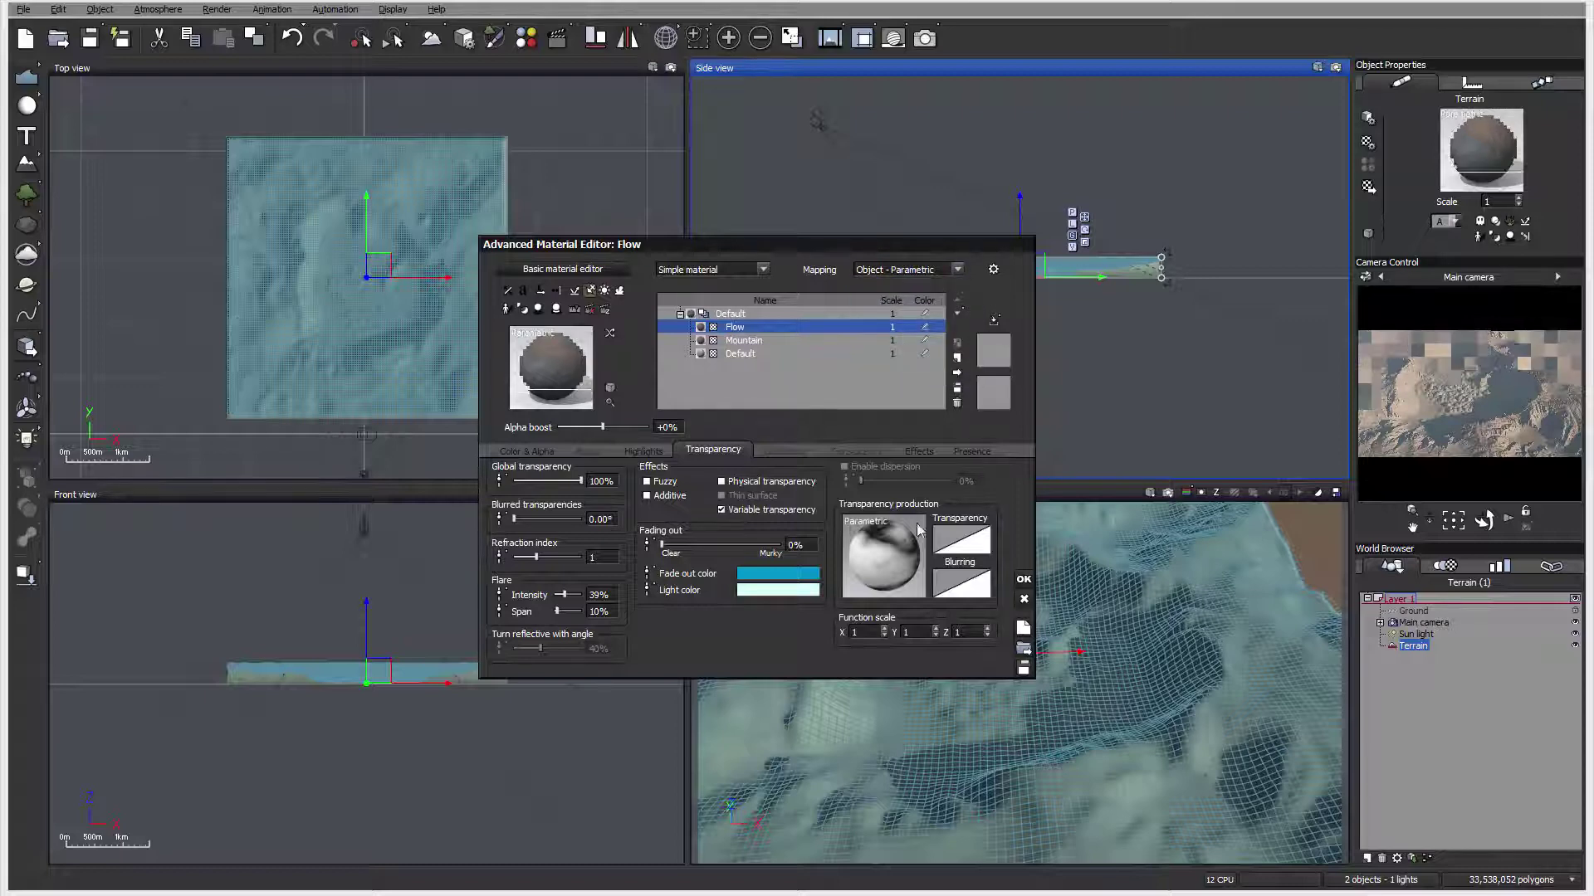
right_click(879, 571)
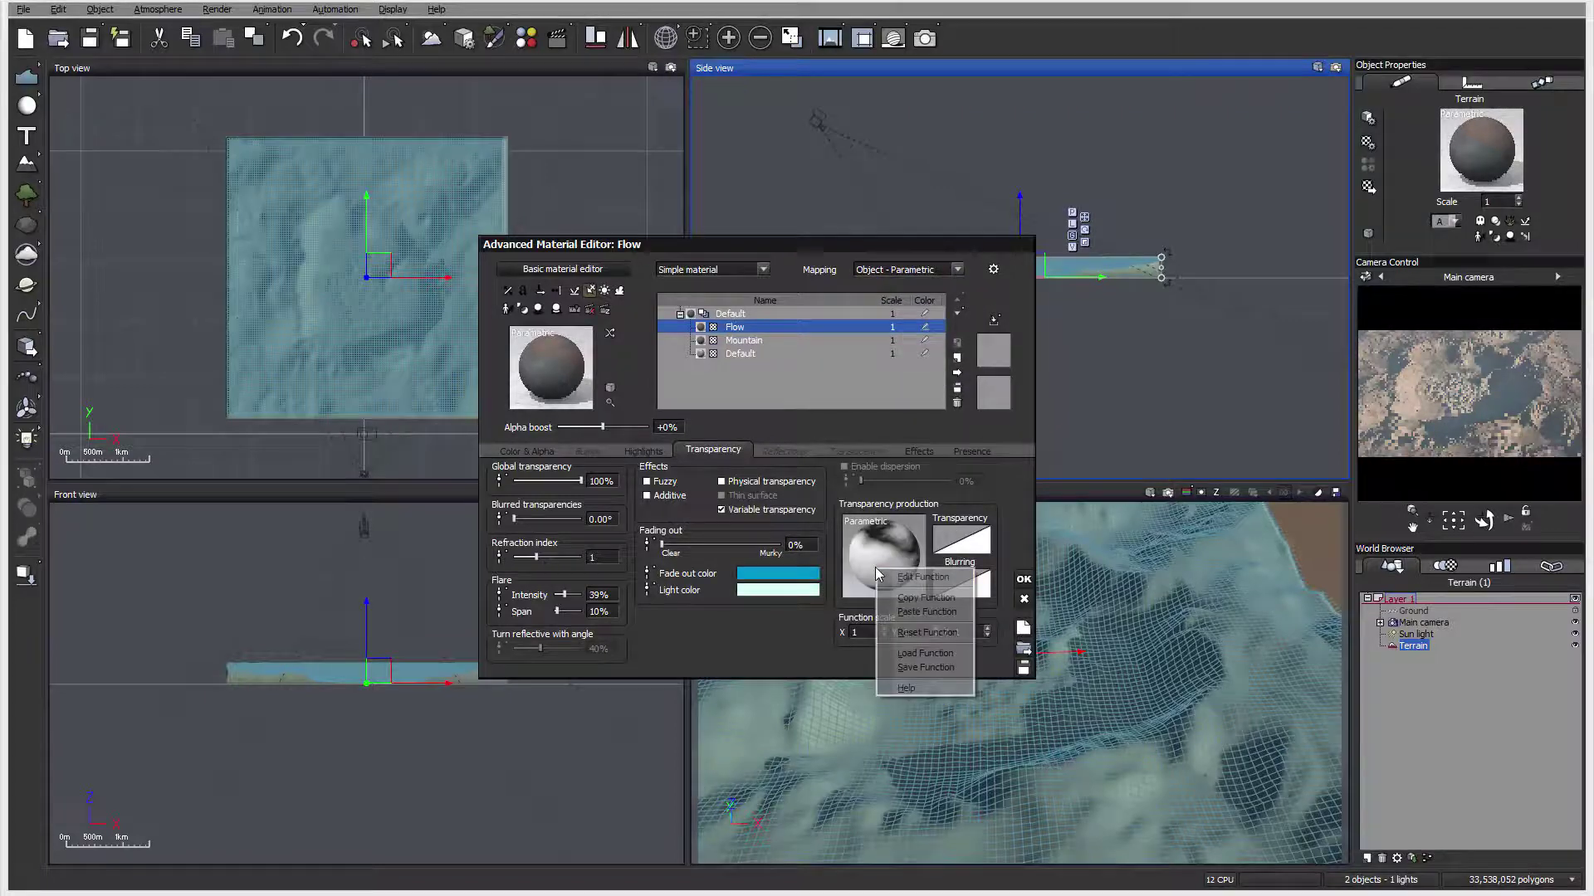
click(921, 578)
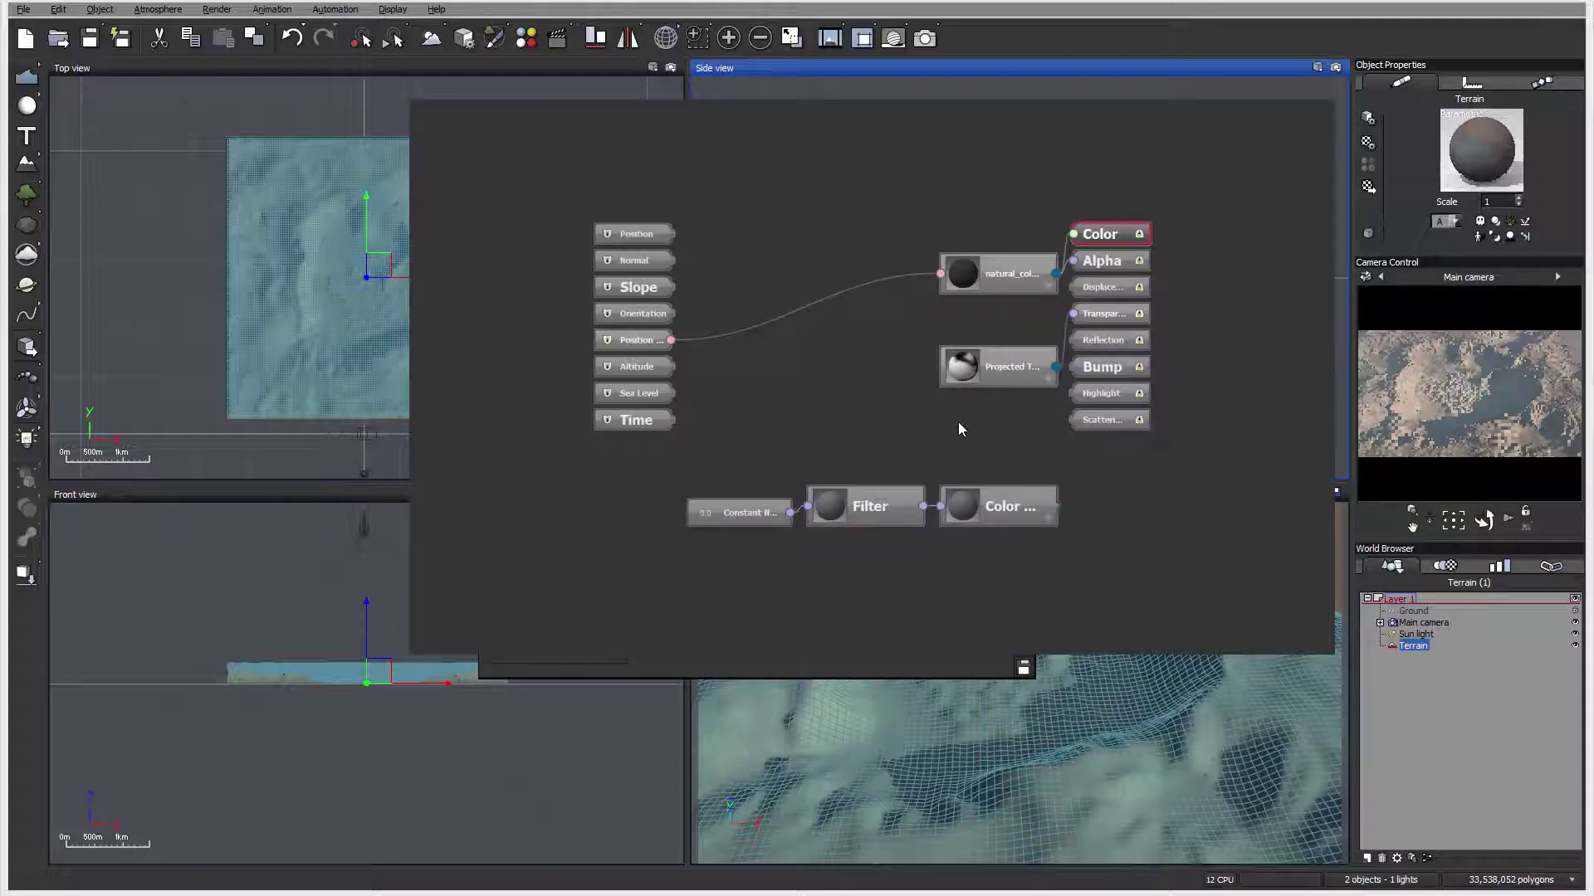
click(847, 346)
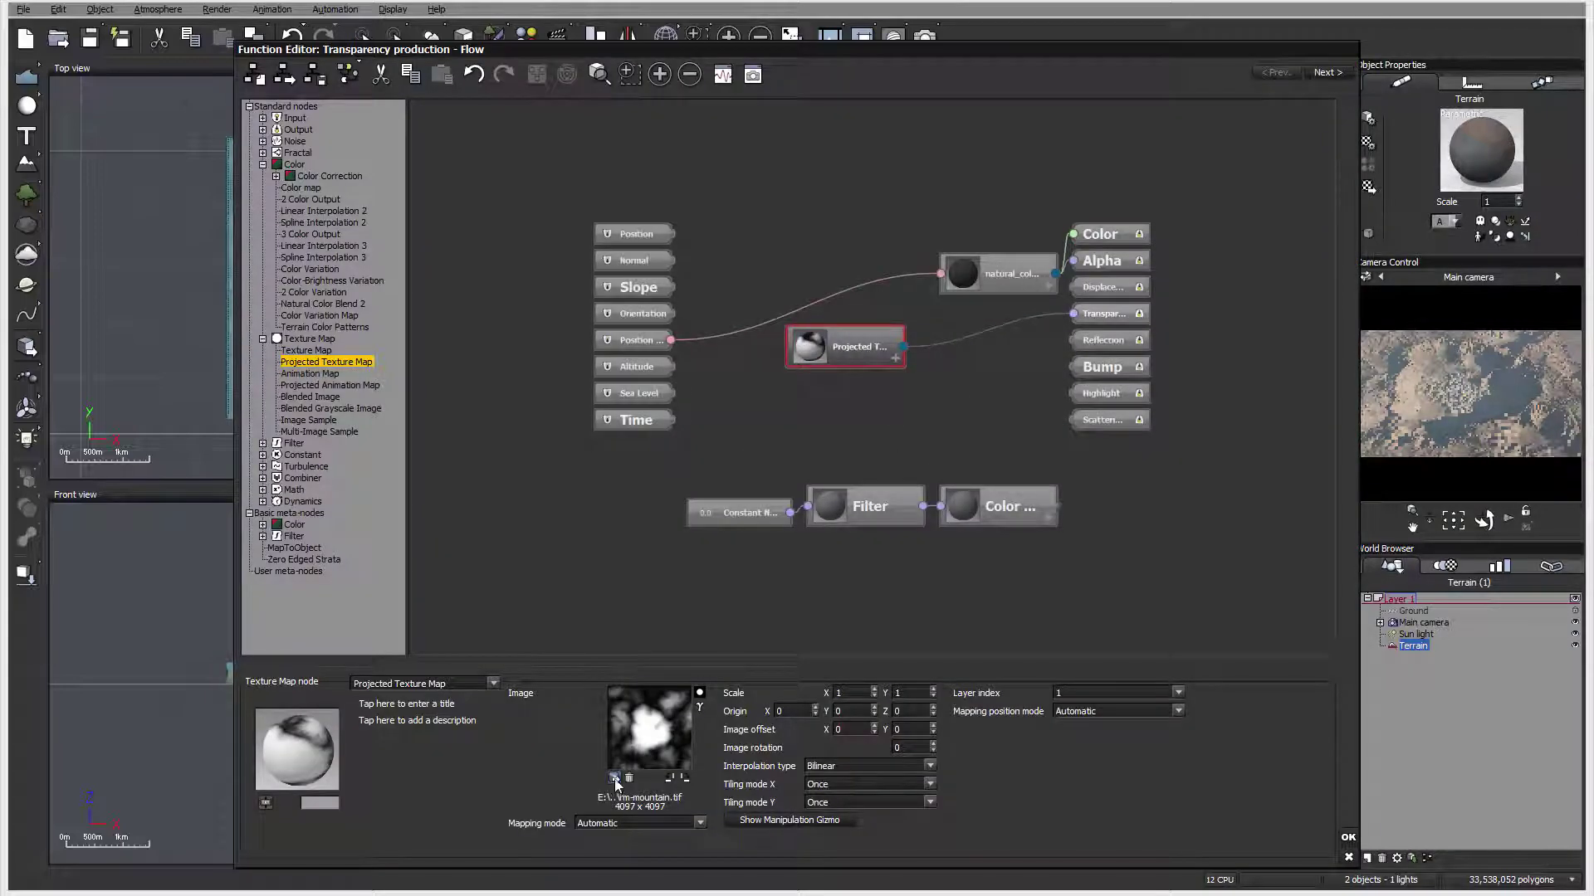
click(646, 741)
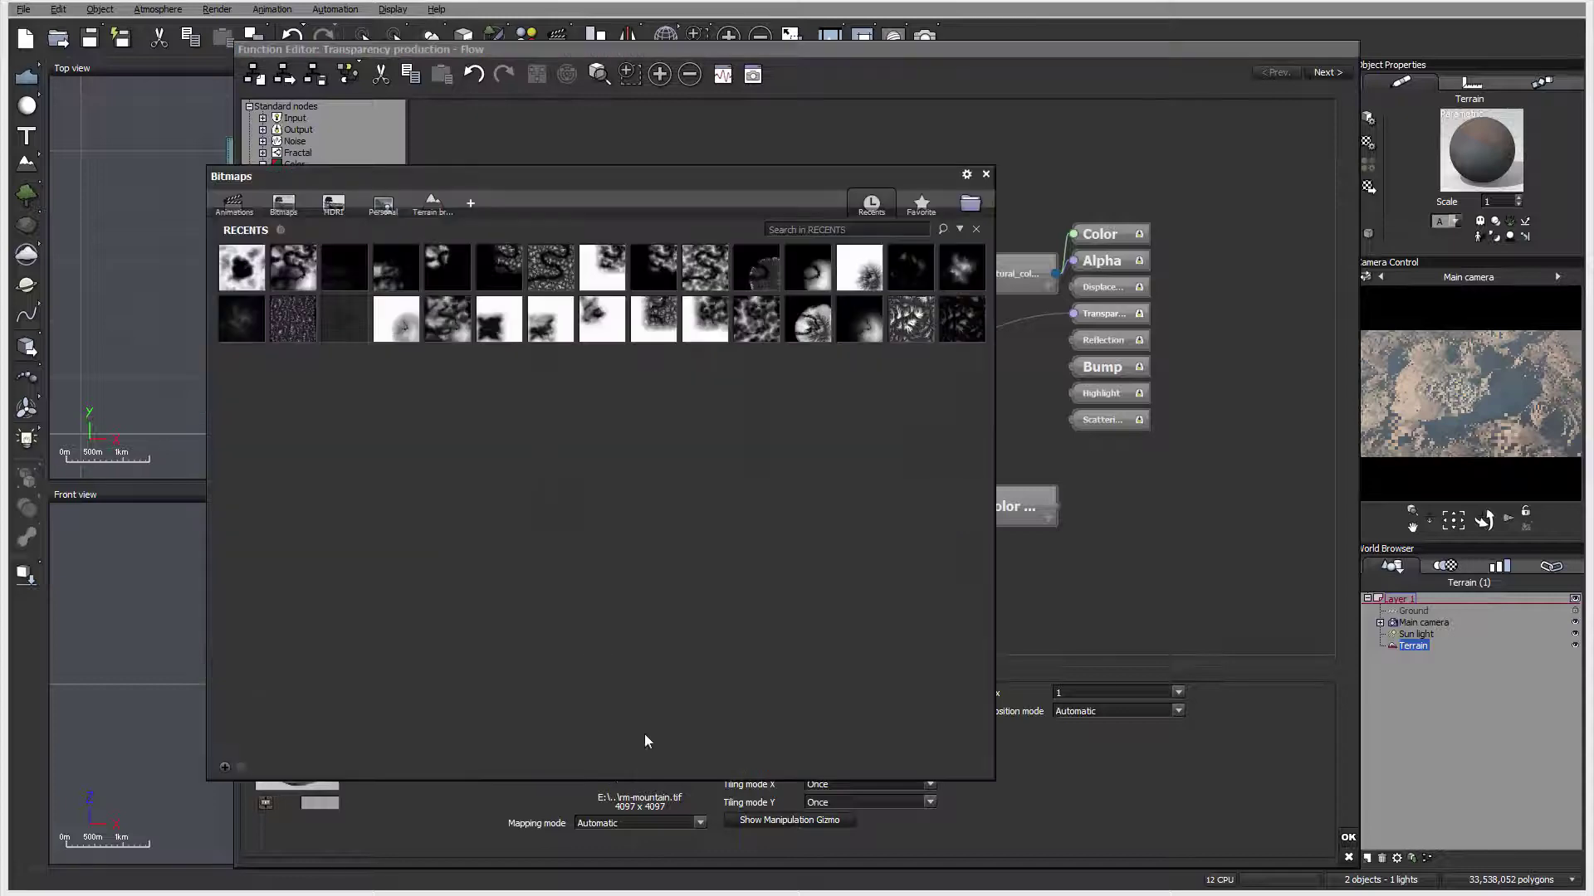
click(971, 203)
drag(938, 266, 937, 435)
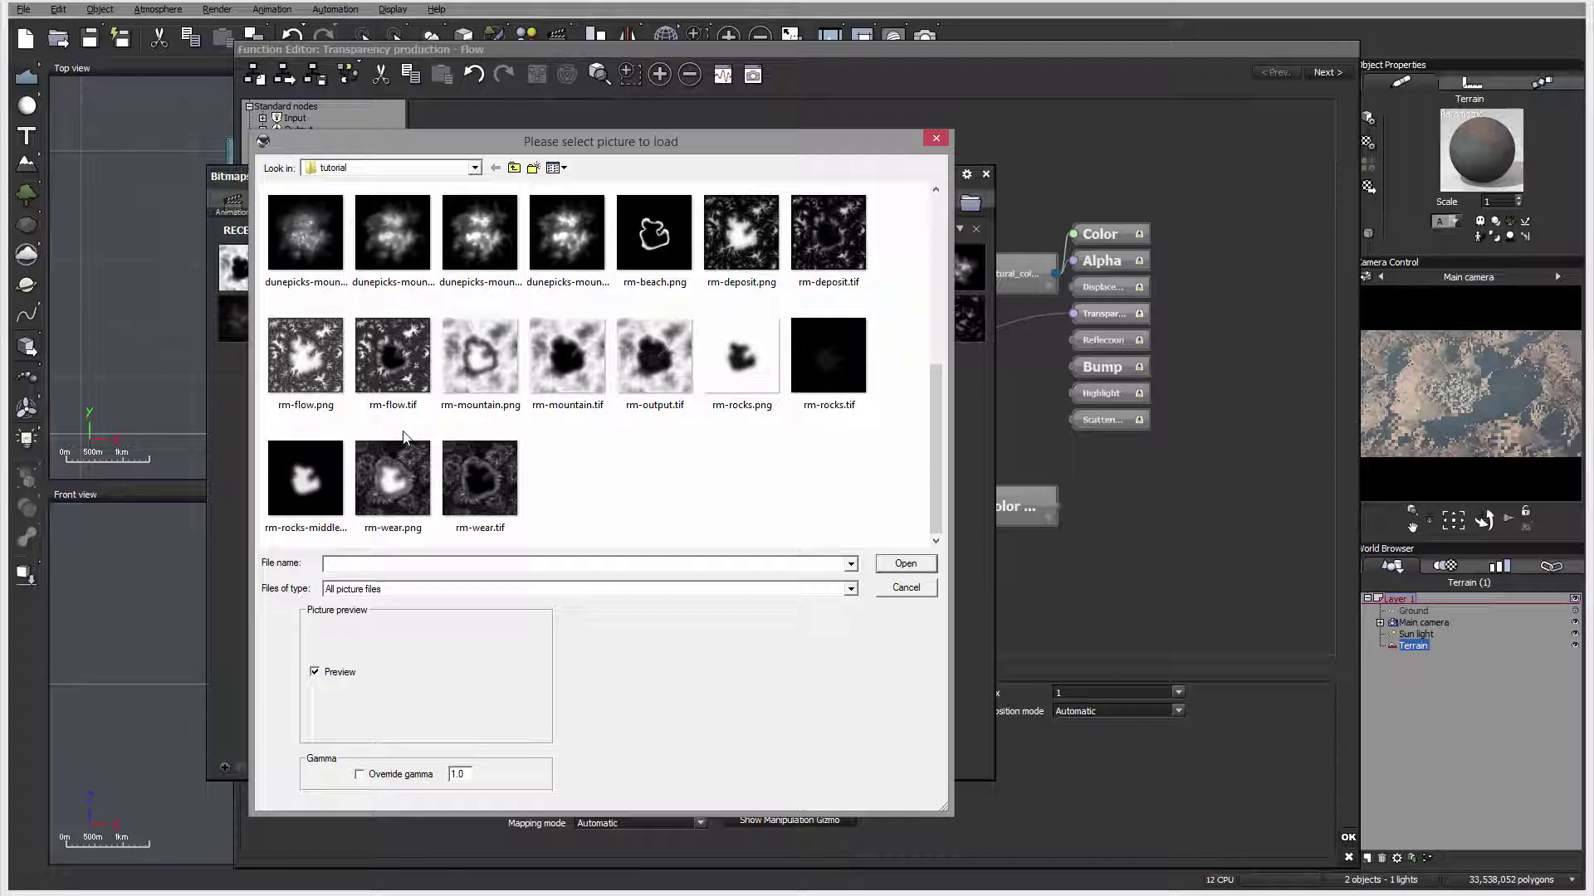
click(391, 359)
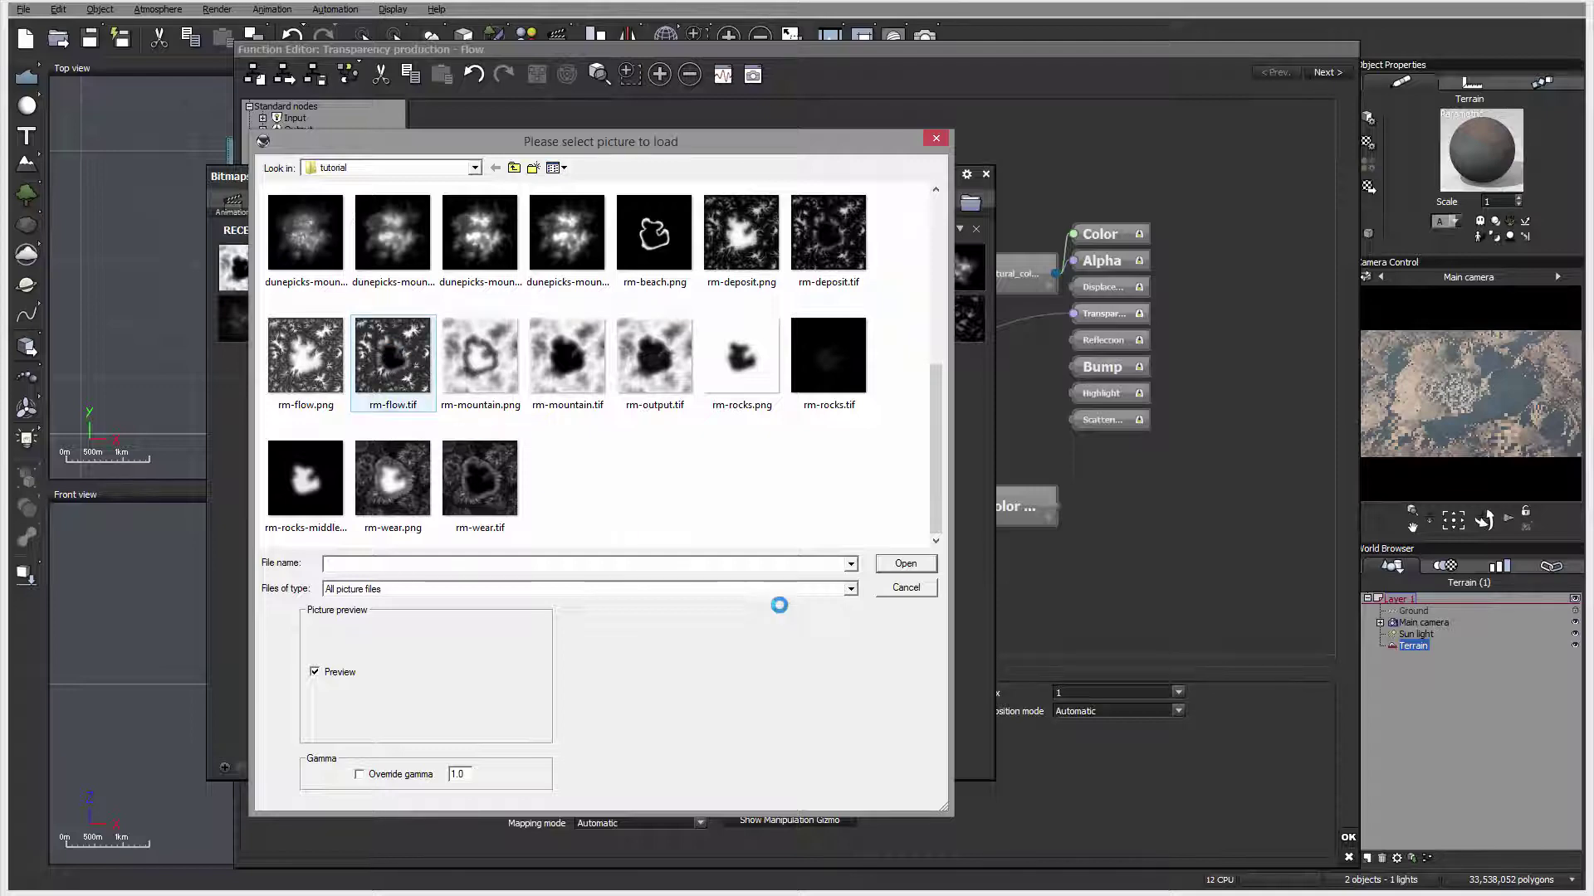
click(905, 563)
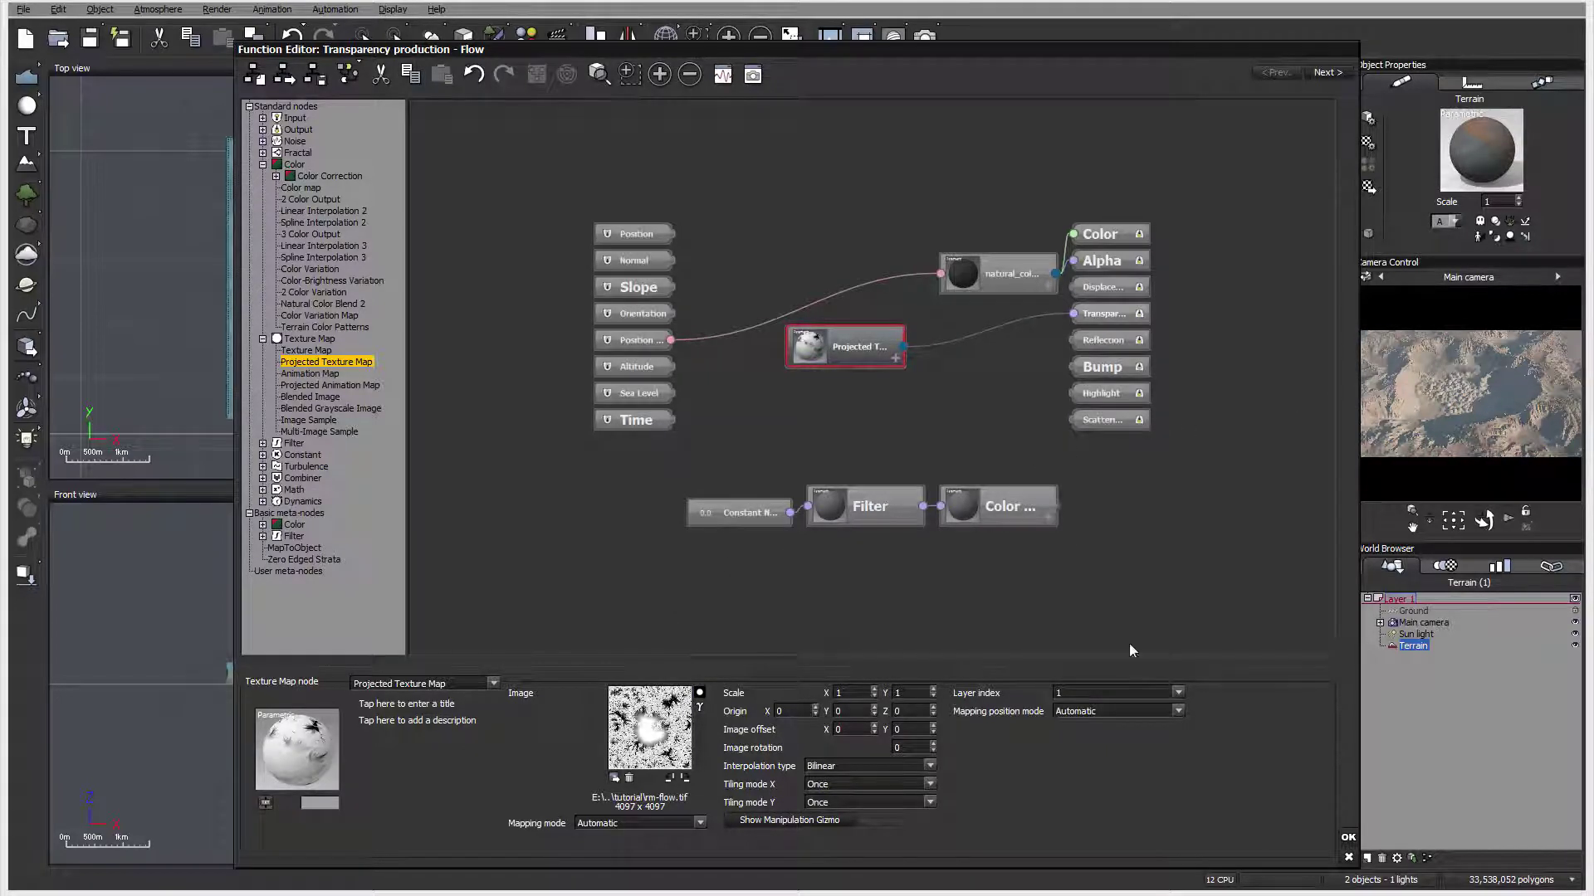
click(1345, 838)
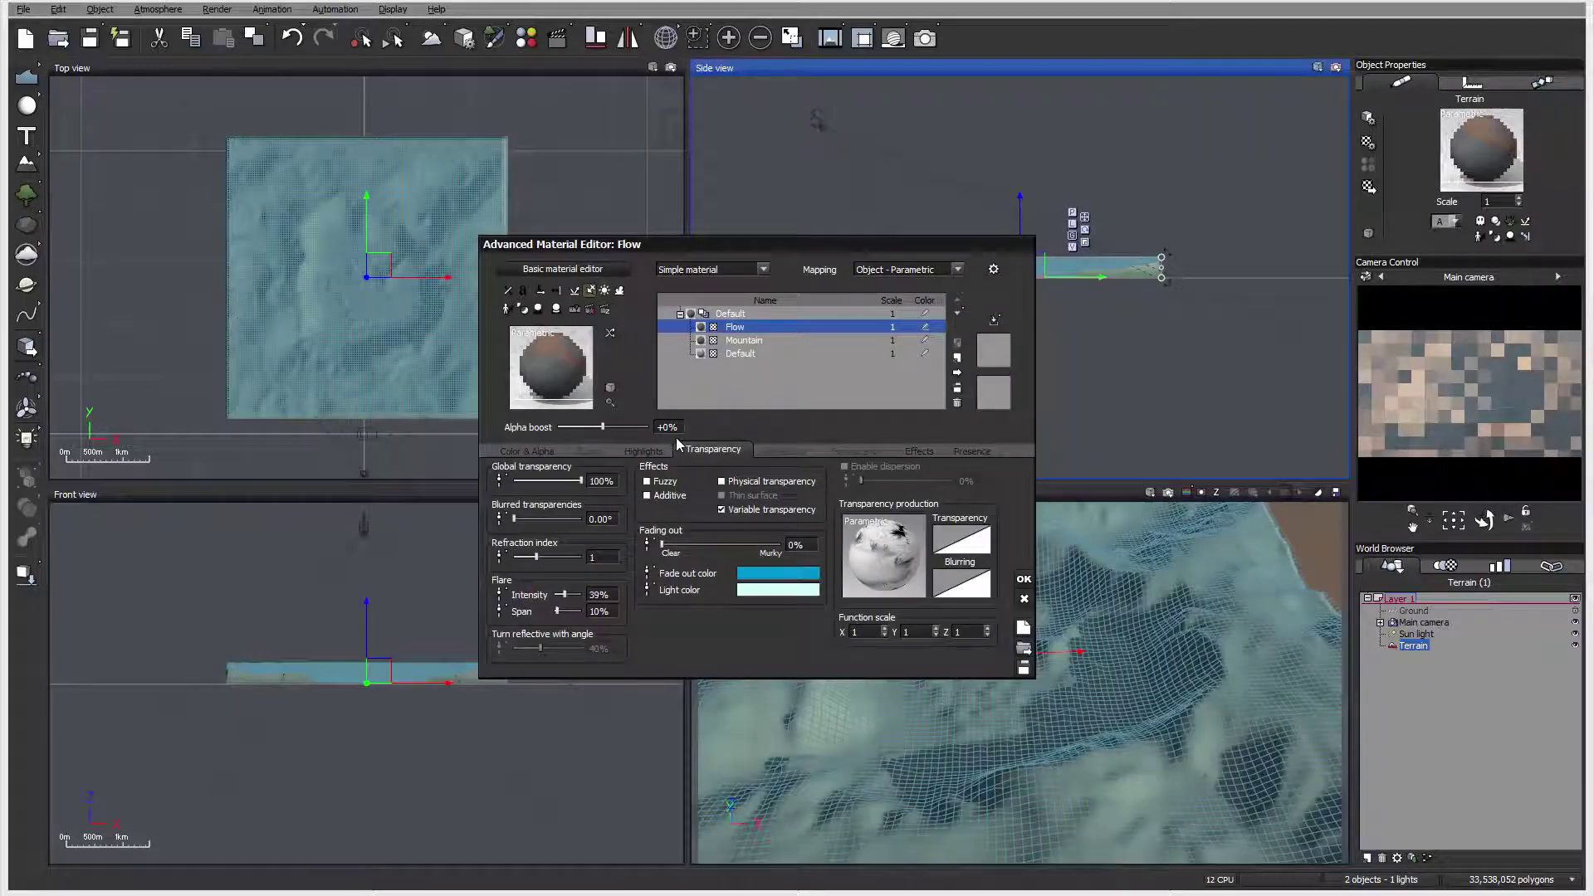
Set the Flow layer's first grain colour to a bright saturated orange
click(524, 455)
click(859, 473)
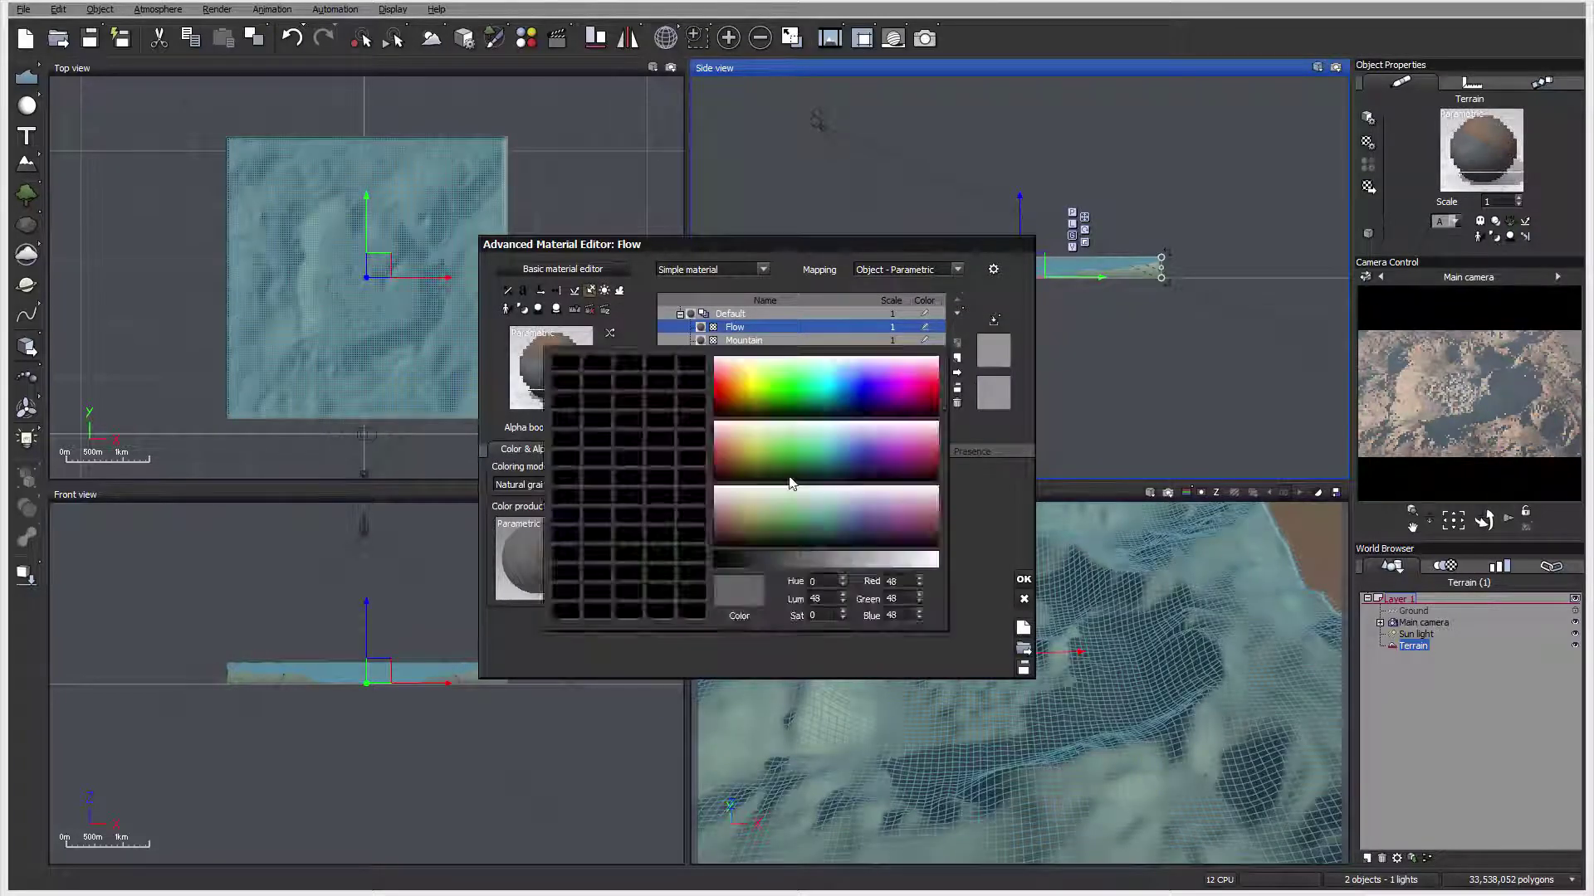
drag(754, 406, 750, 403)
drag(898, 463, 905, 495)
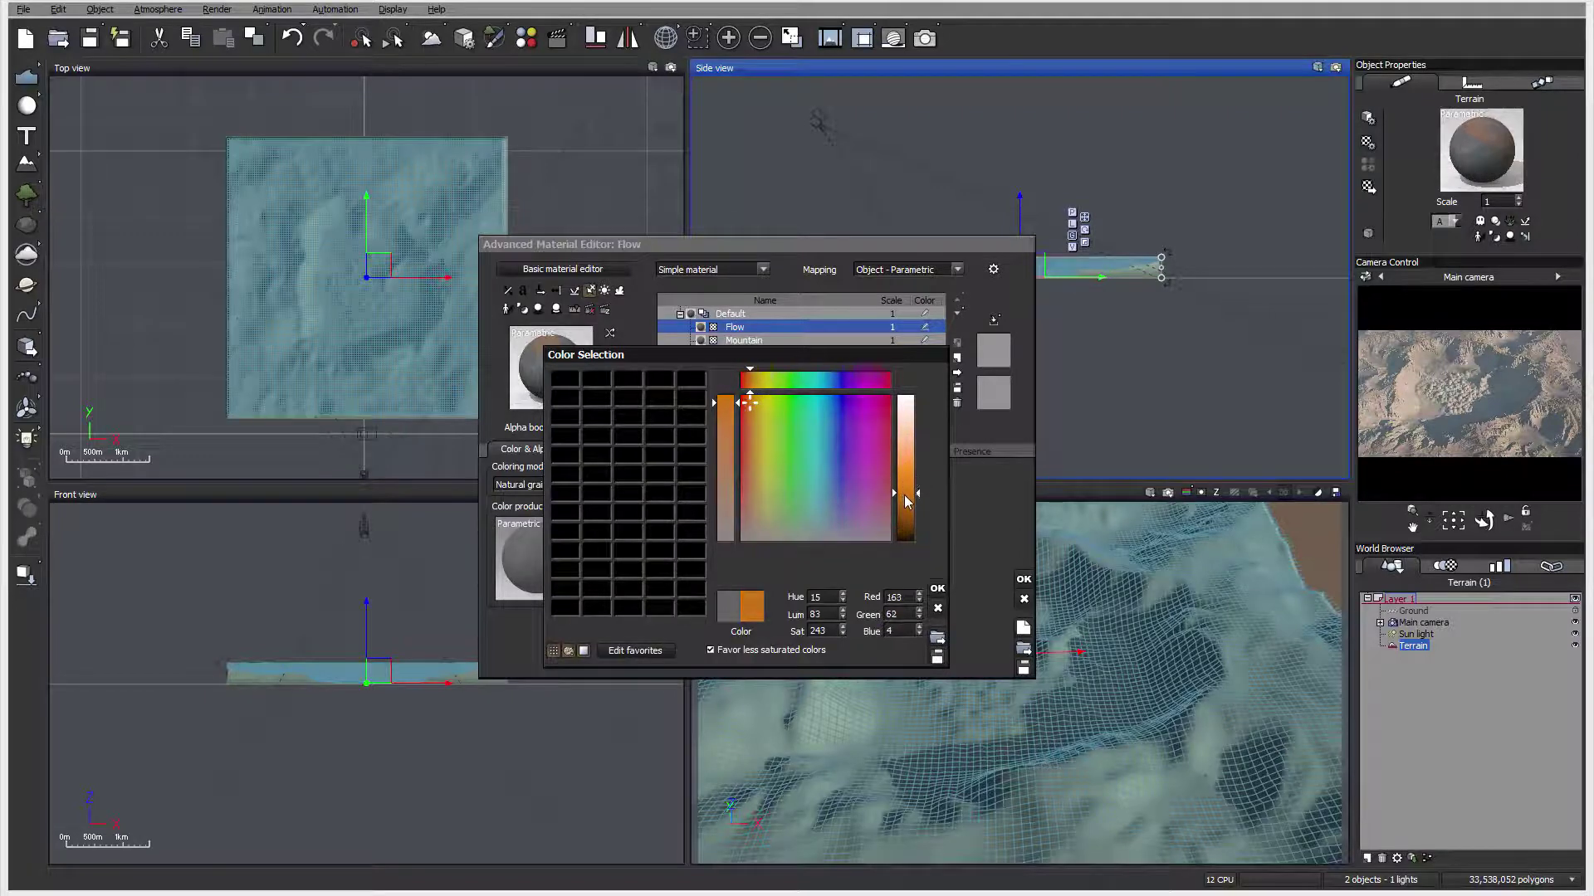
key(Return)
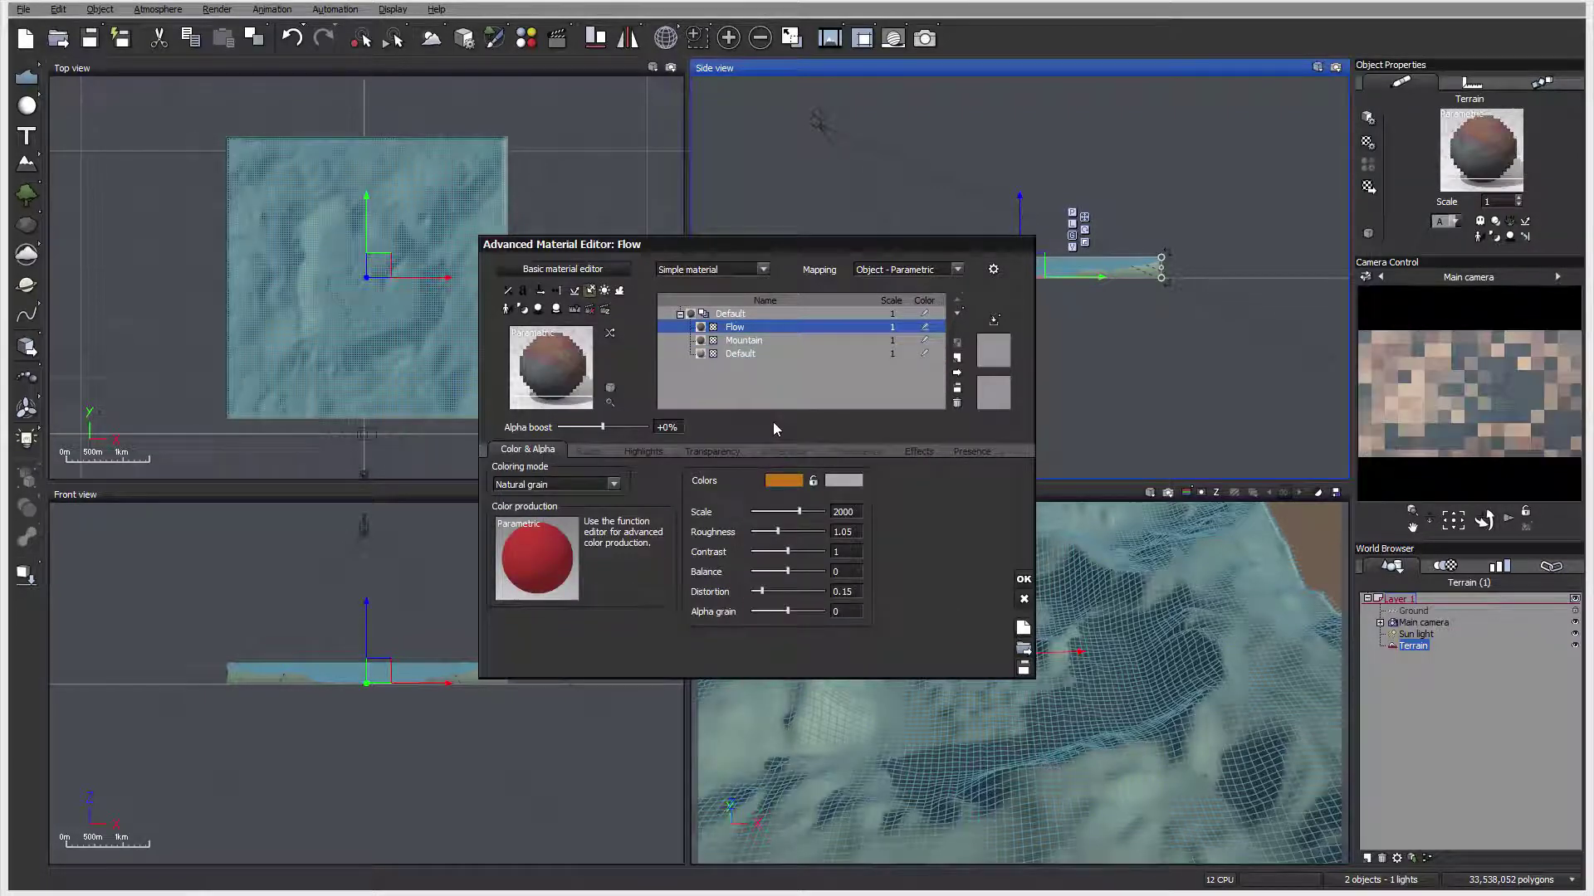
Set the second grain colour to a dark olive-yellow and raise grain contrast to 1.2236
click(844, 481)
click(808, 490)
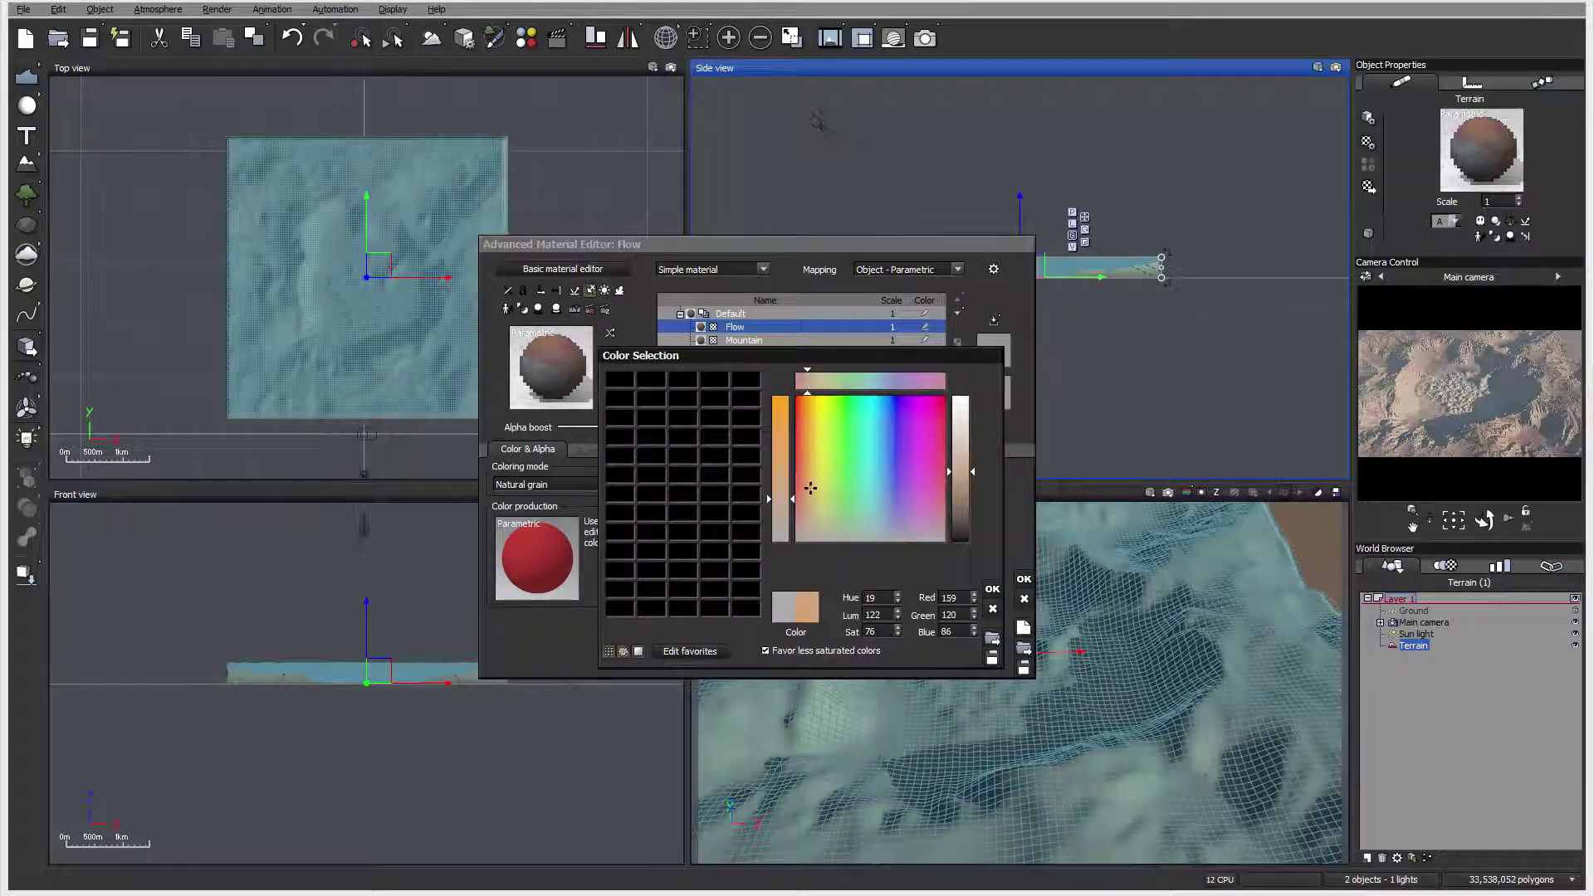
drag(807, 490, 813, 480)
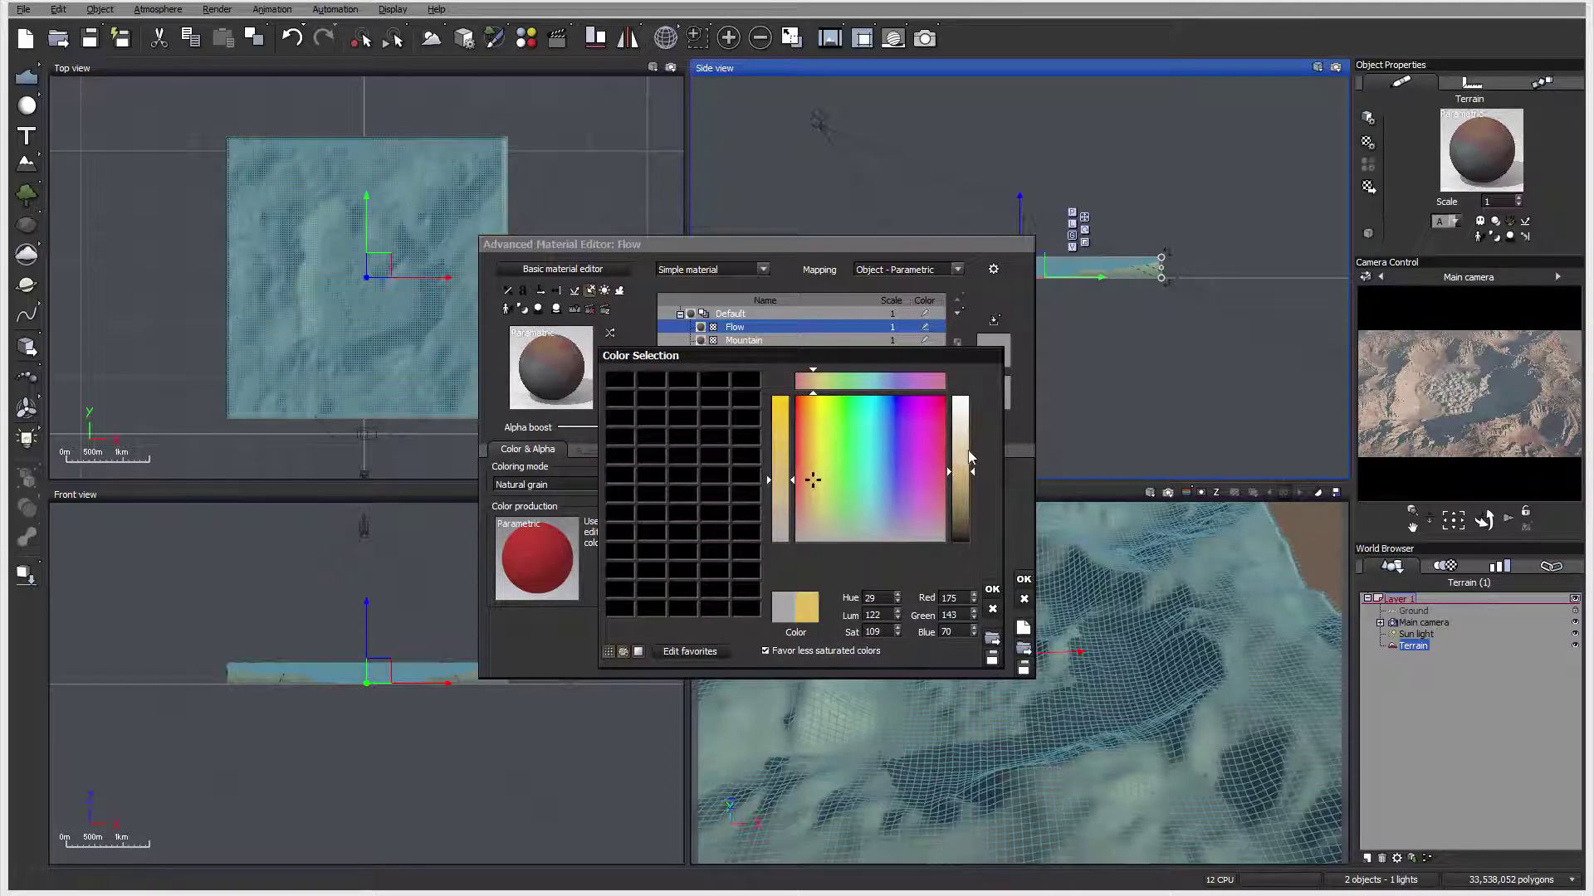
drag(969, 457, 968, 502)
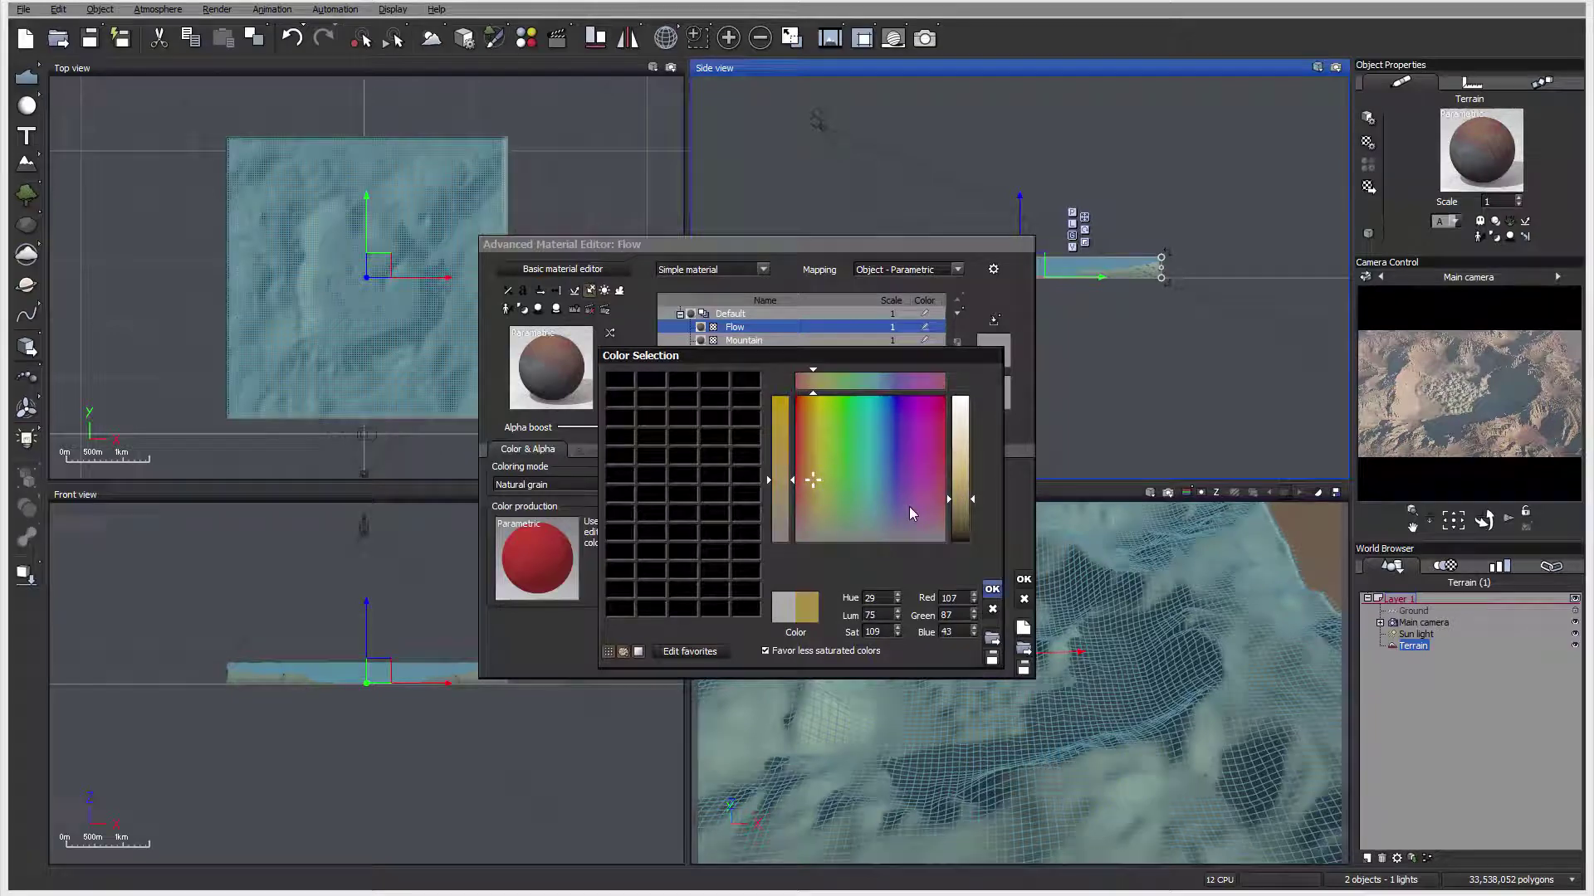
key(Return)
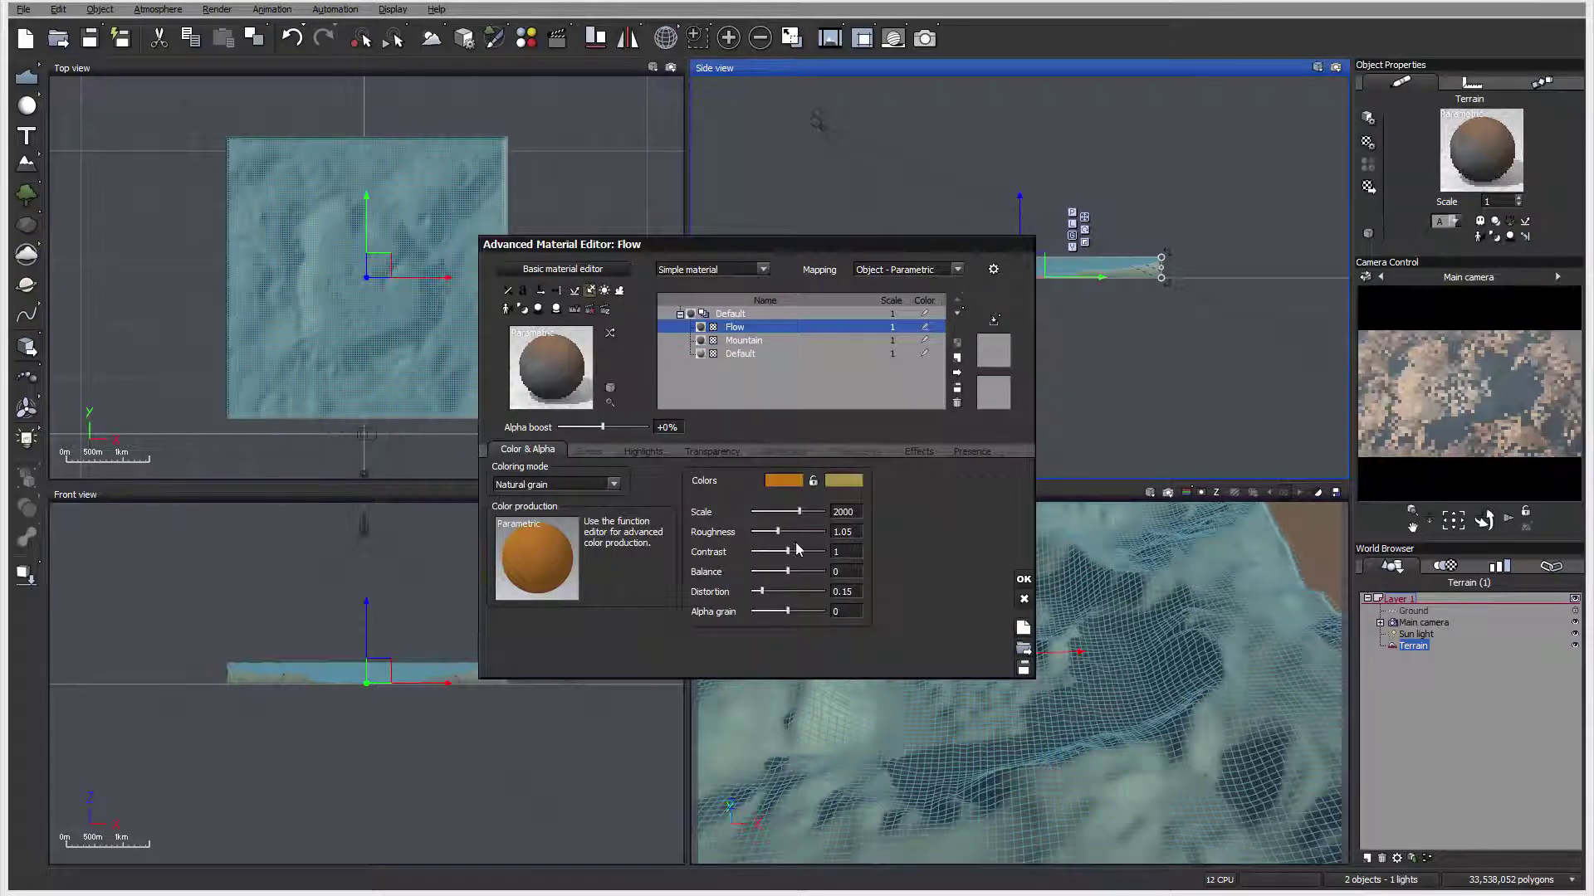
drag(797, 551, 795, 612)
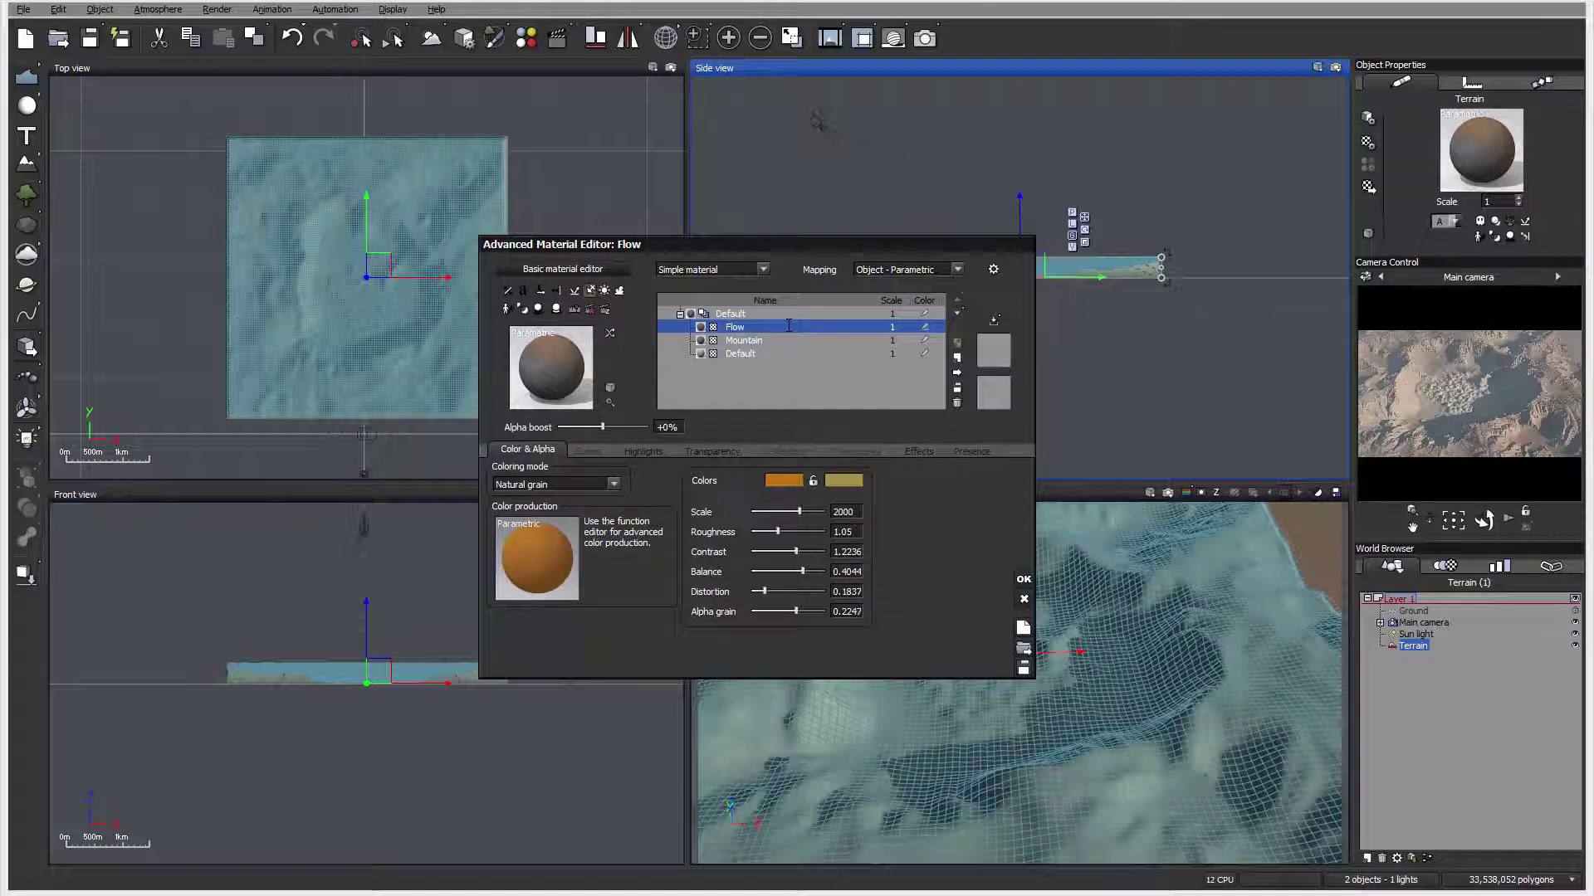
drag(808, 245, 804, 278)
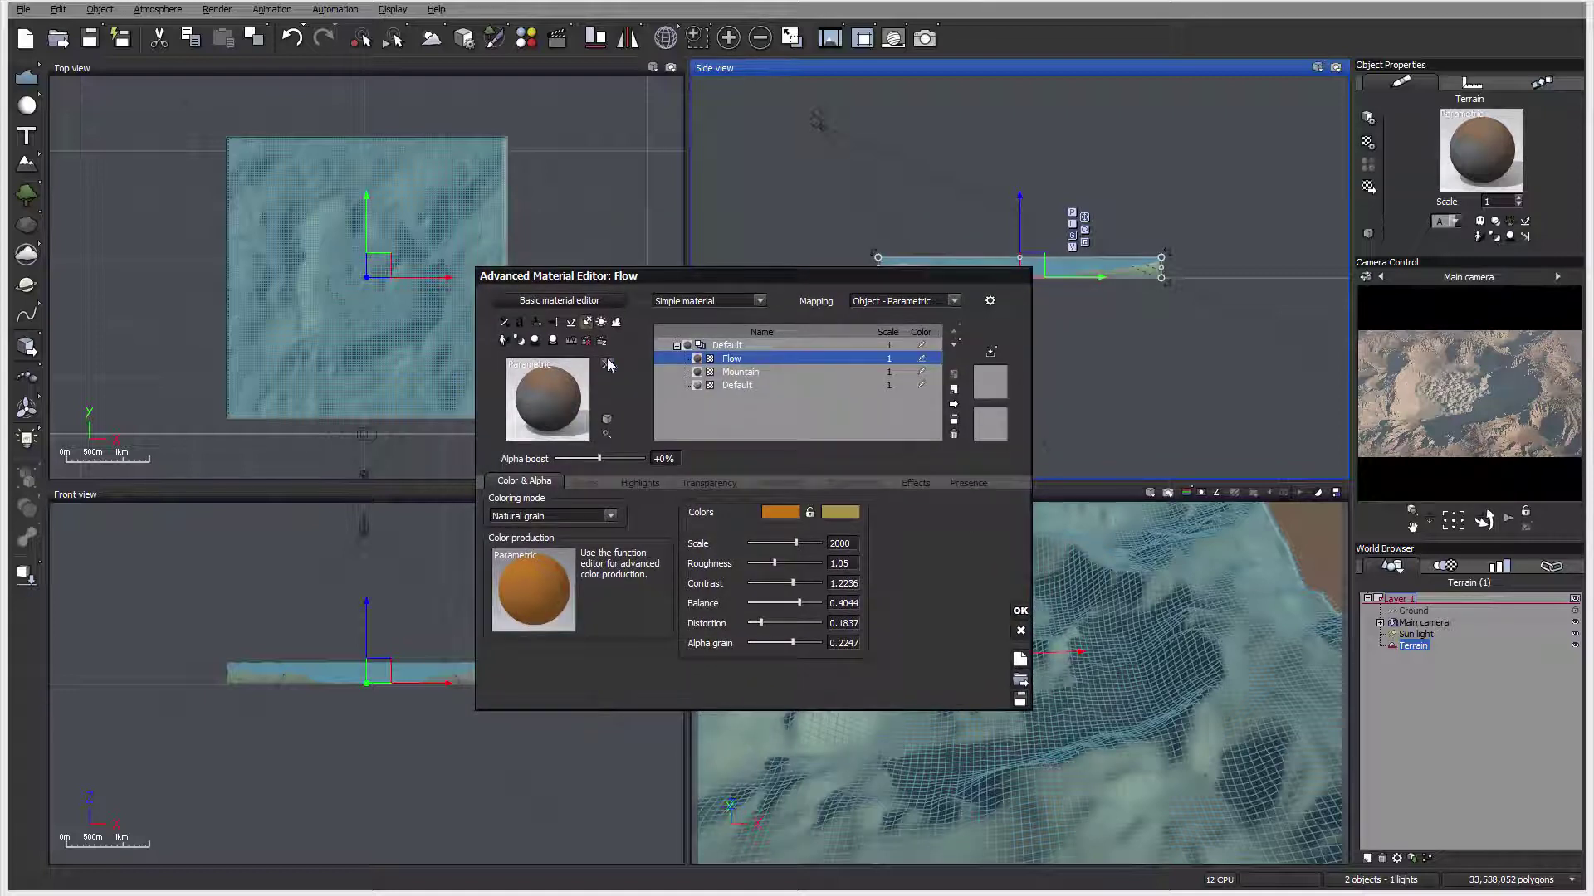
click(835, 355)
click(688, 362)
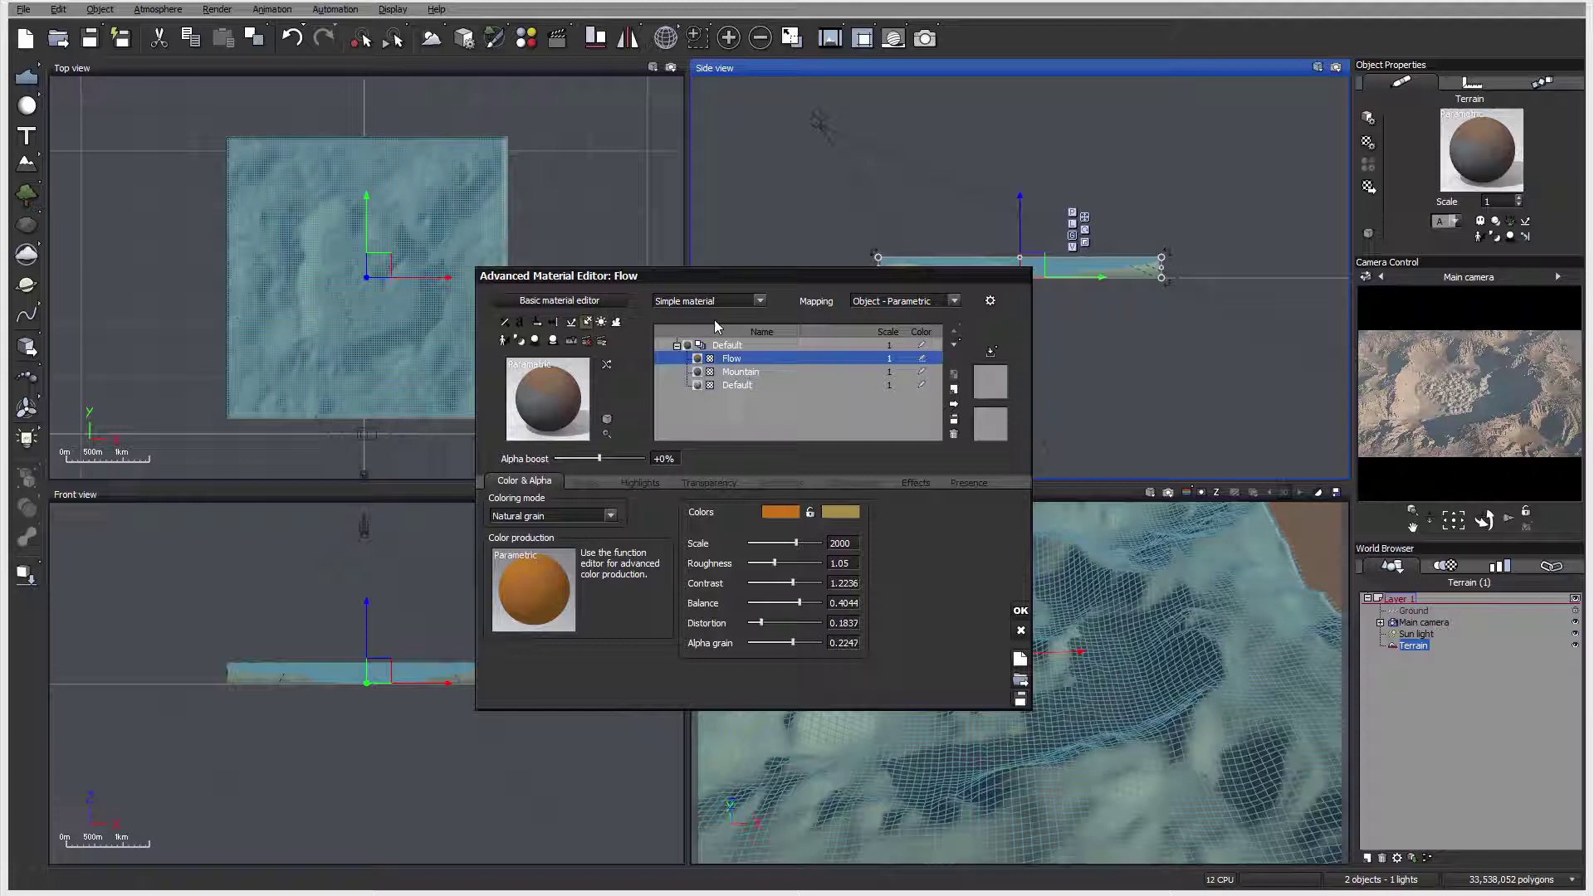